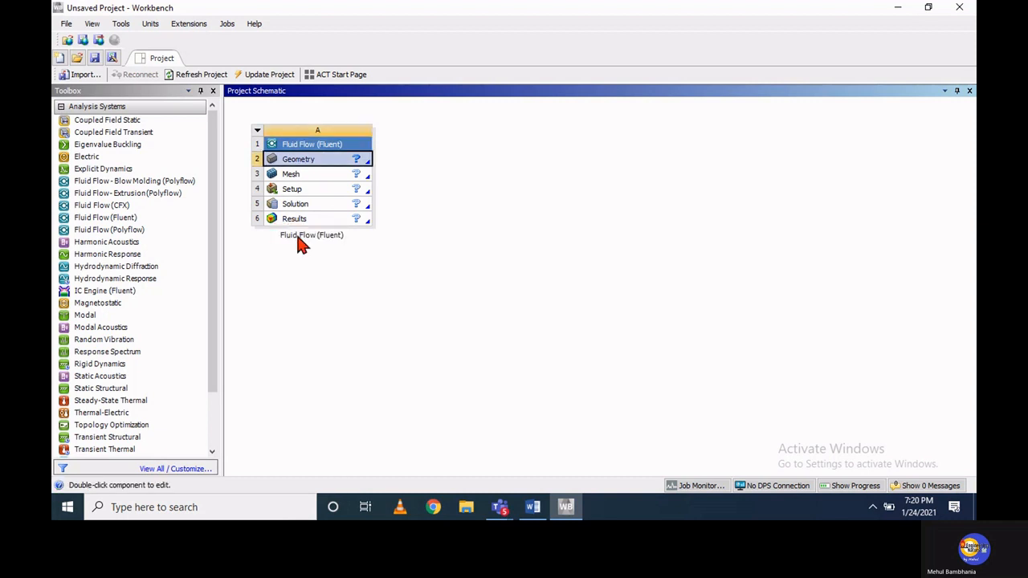
Rename the Fluid Flow (Fluent) system in the project schematic as "Flow through nozzle"
double_click(297, 235)
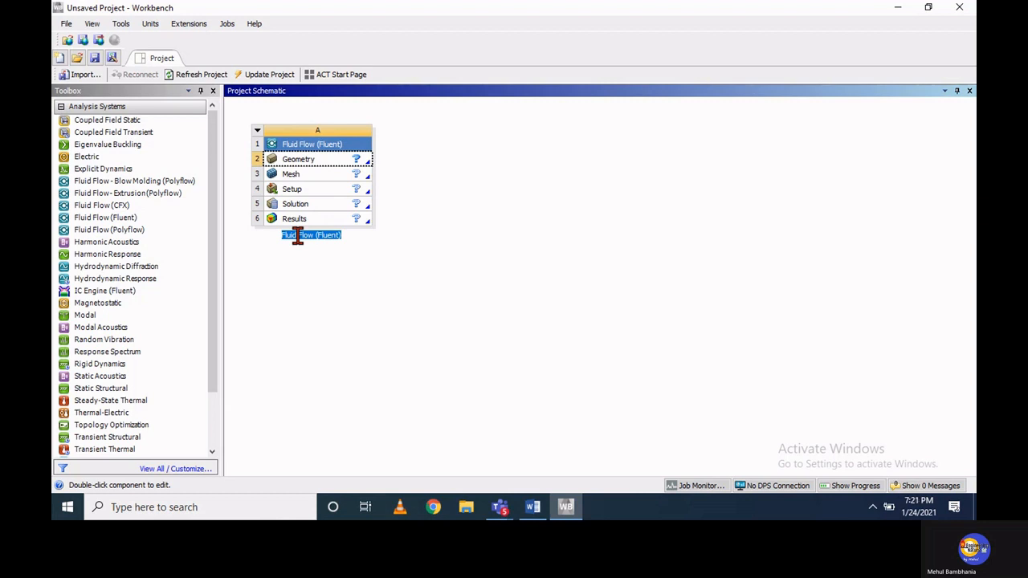
text(Flow through nozzle)
Create a new SpaceClaim geometry for the Geometry cell of the "Flow through nozzle" system
double_click(355, 160)
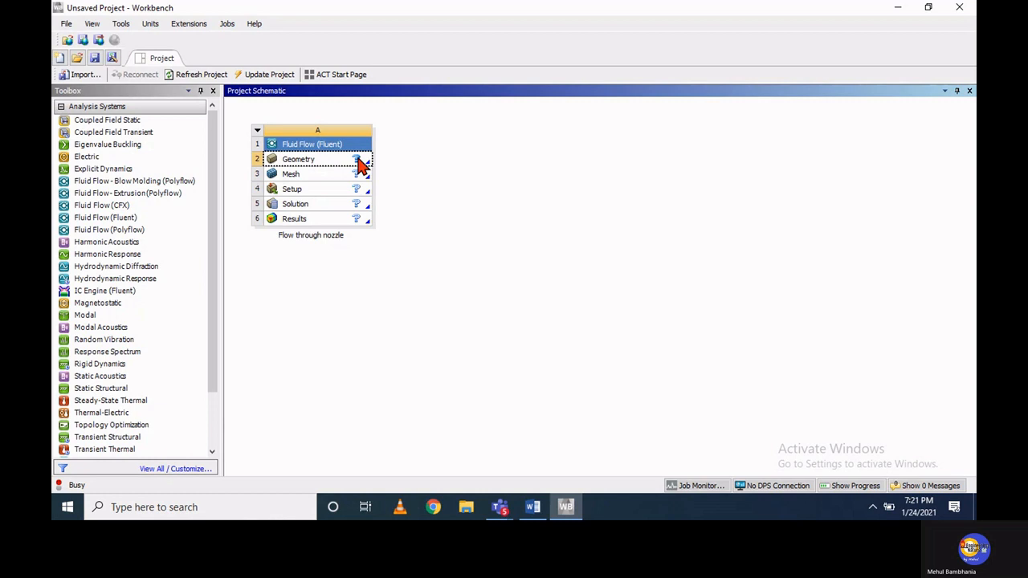
right_click(359, 165)
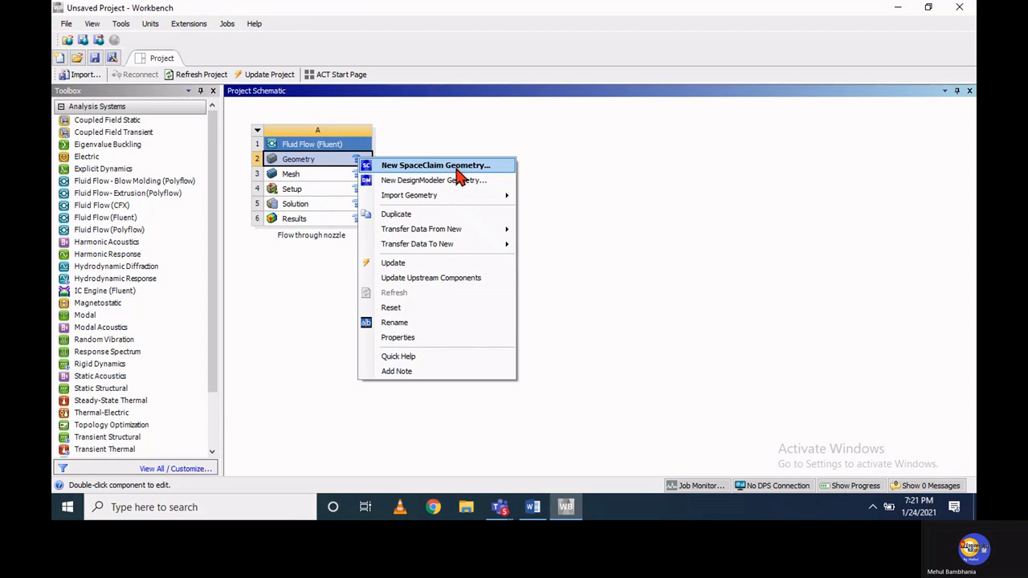
mouse_move(434, 198)
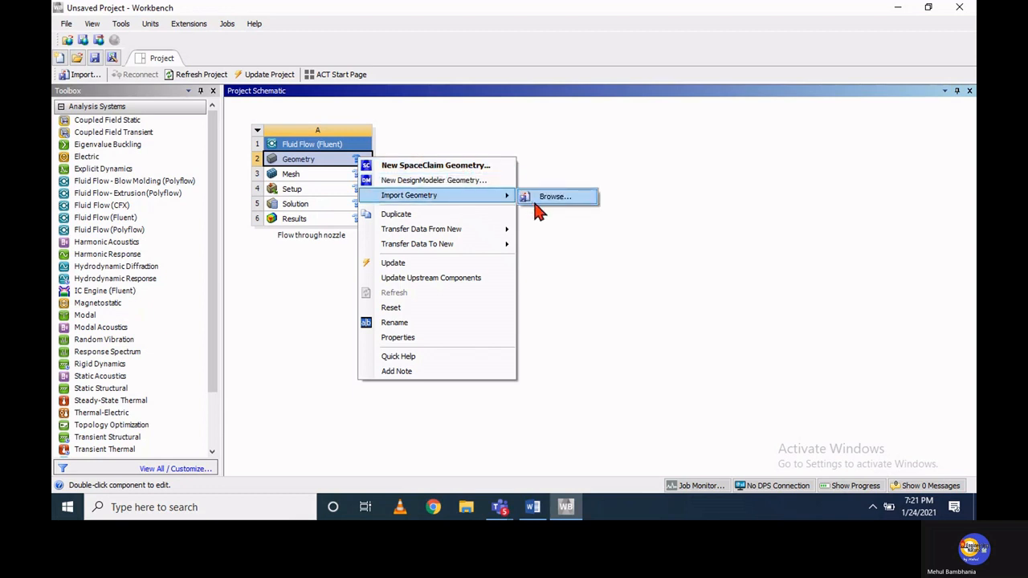
click(437, 166)
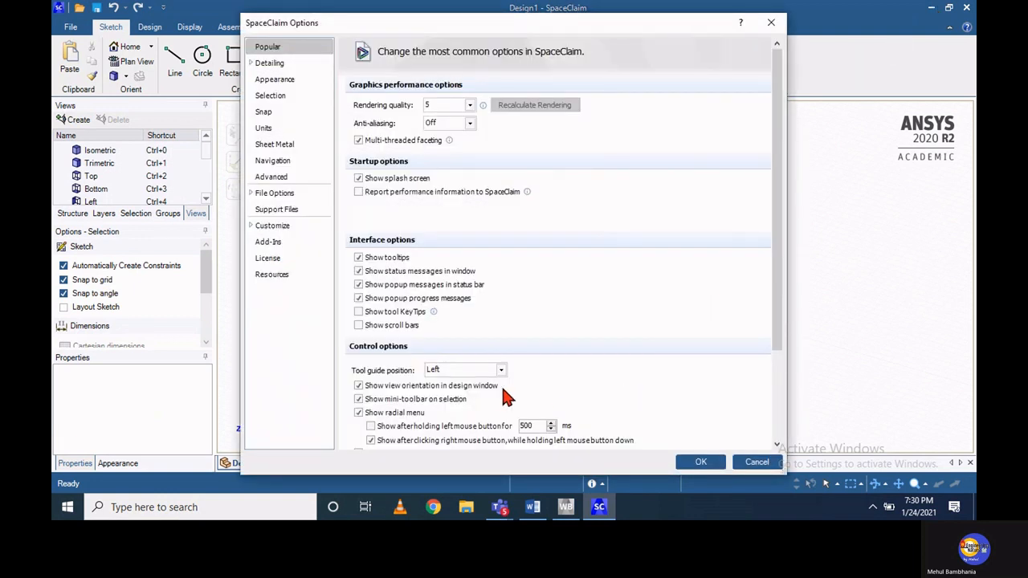
Configure this document's units with length in millimetres and a minor grid spacing of 0.1 mm
click(266, 131)
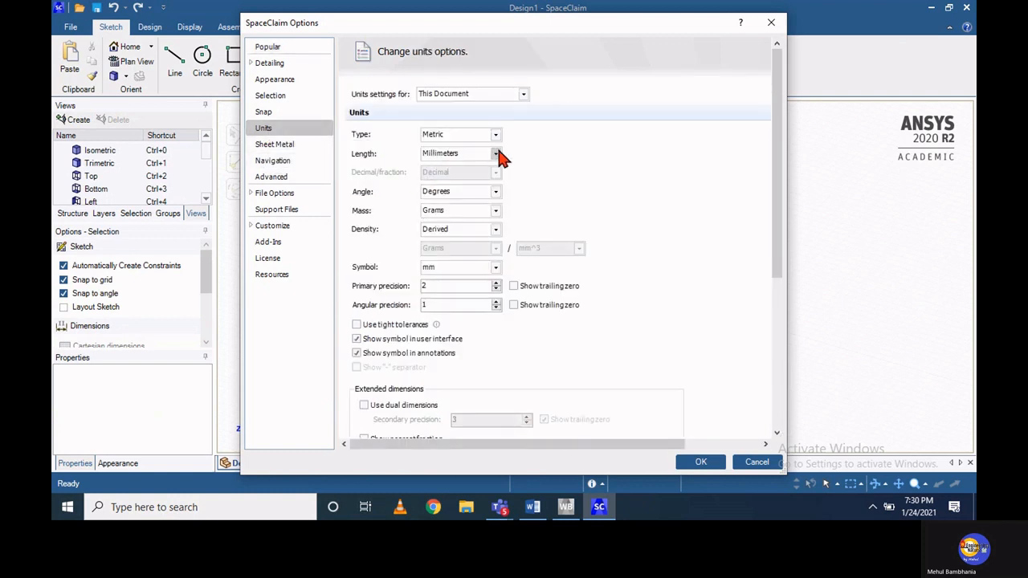
click(498, 157)
click(497, 155)
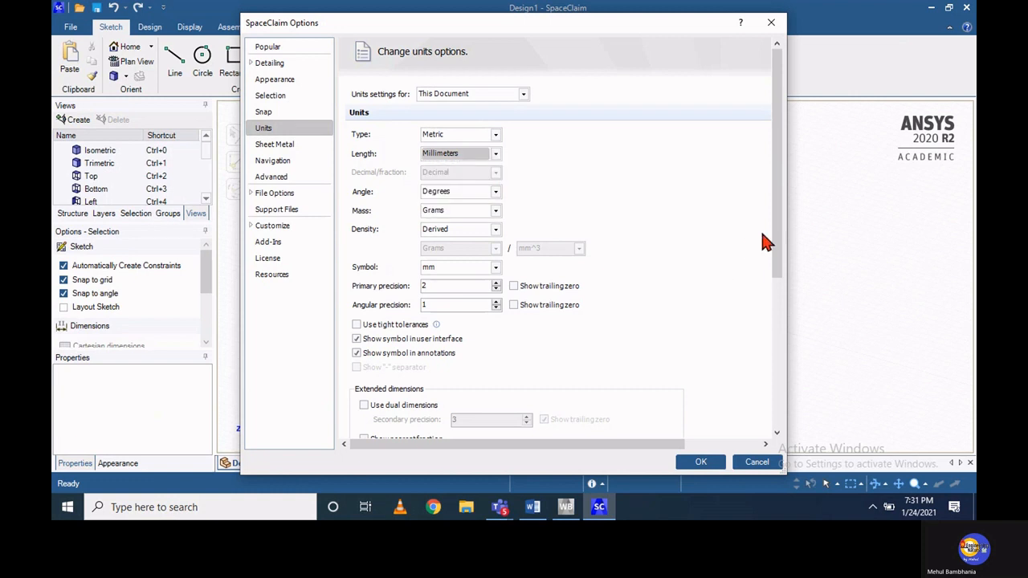
drag(781, 233, 782, 418)
drag(484, 353, 438, 352)
text(0.1)
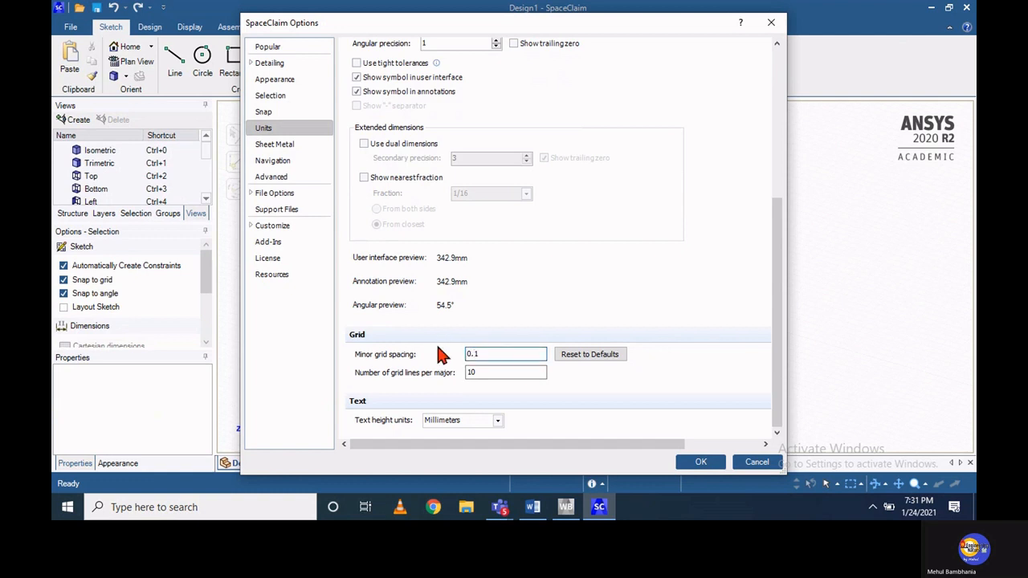
click(690, 461)
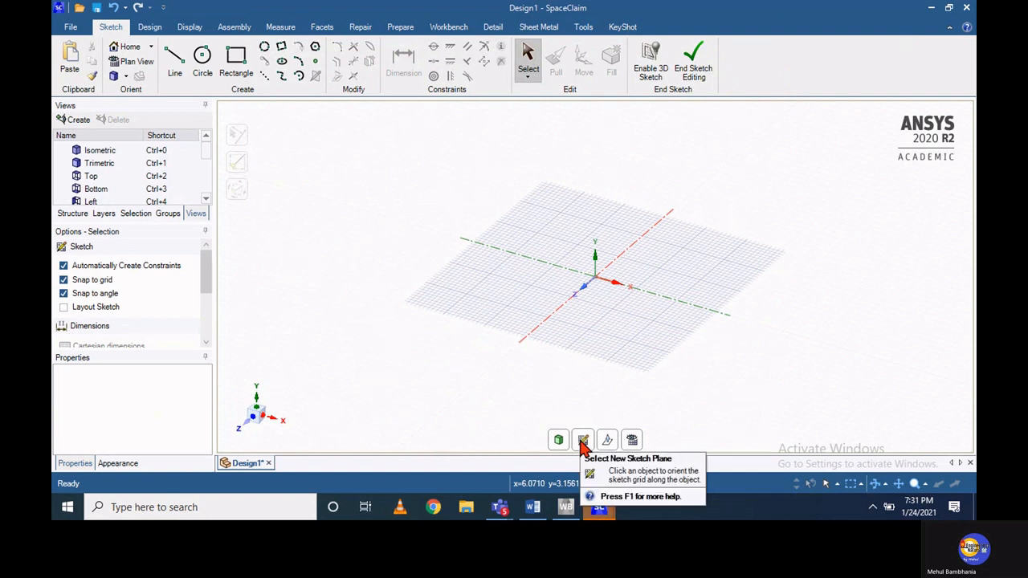
Place the sketch grid on the XY plane and show it head-on in Plan View
click(583, 443)
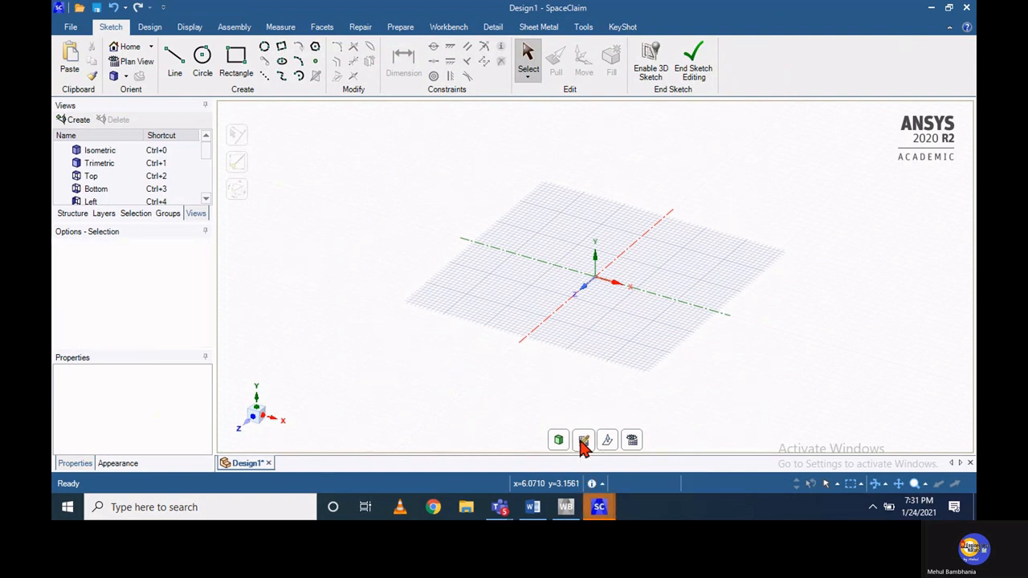
click(594, 282)
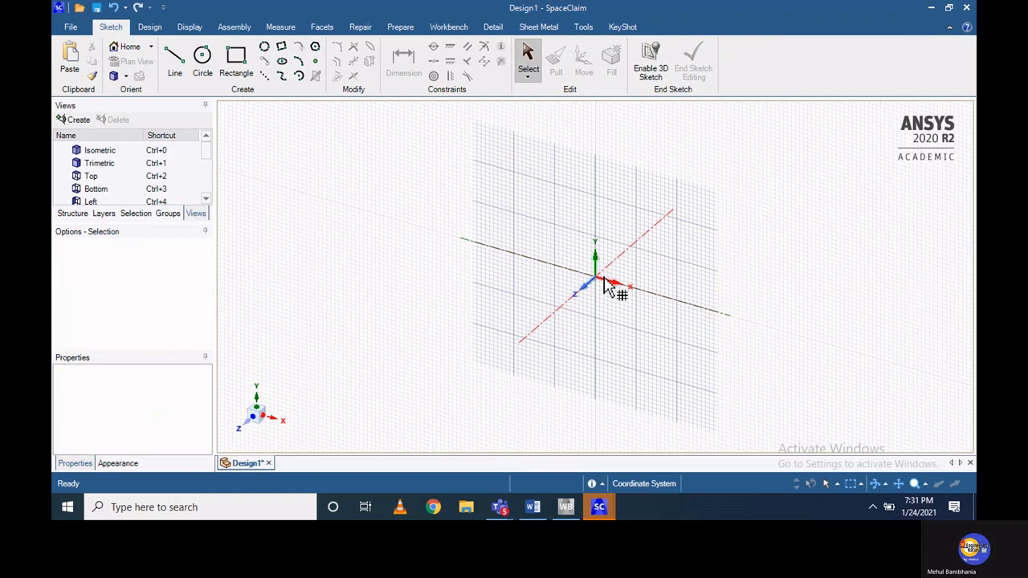
click(608, 284)
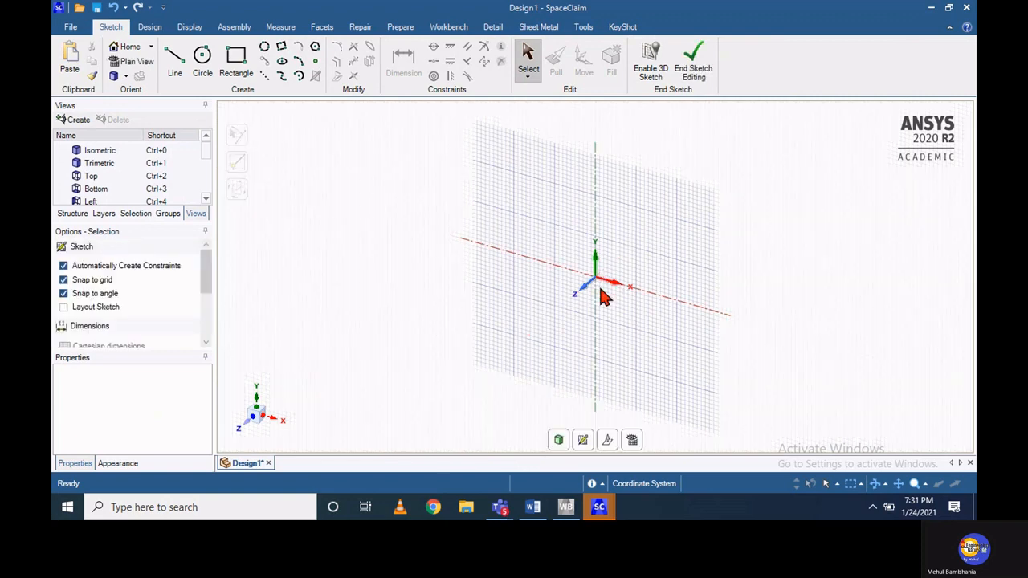
click(633, 441)
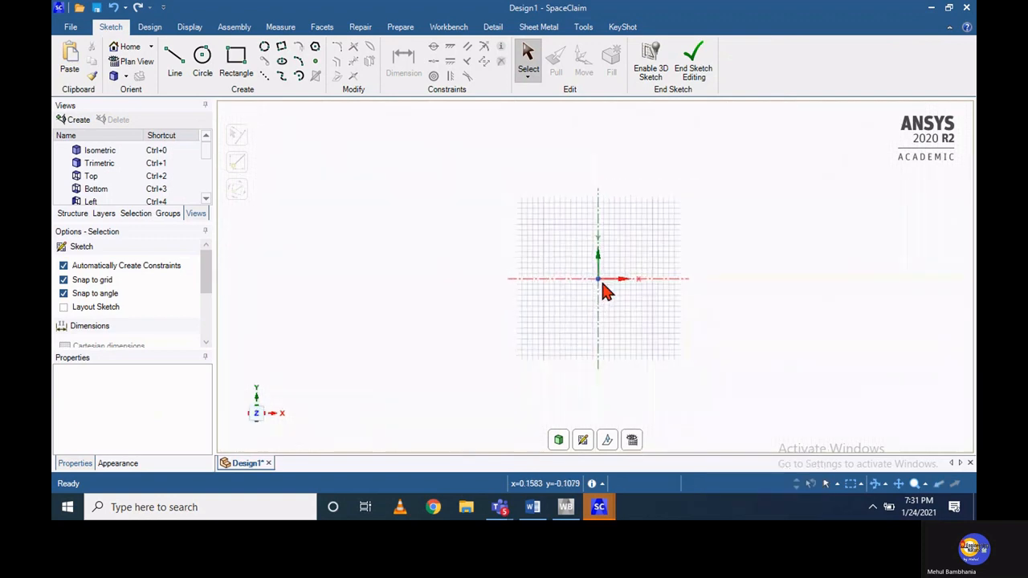
Sketch a 2 mm vertical line up from the origin and a 1 mm horizontal line from its upper end towards positive X
scroll(606, 291, up, 4)
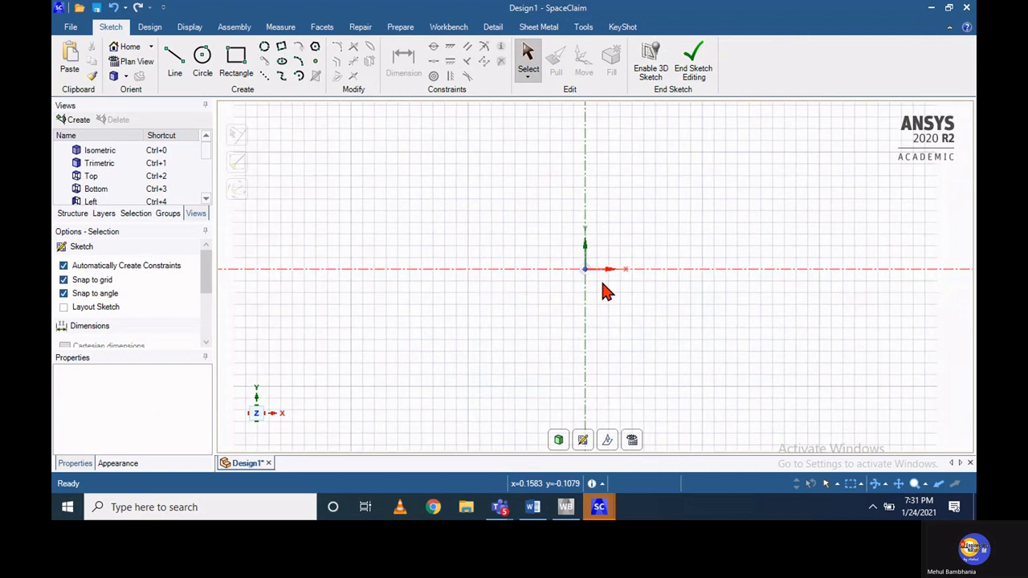
click(897, 485)
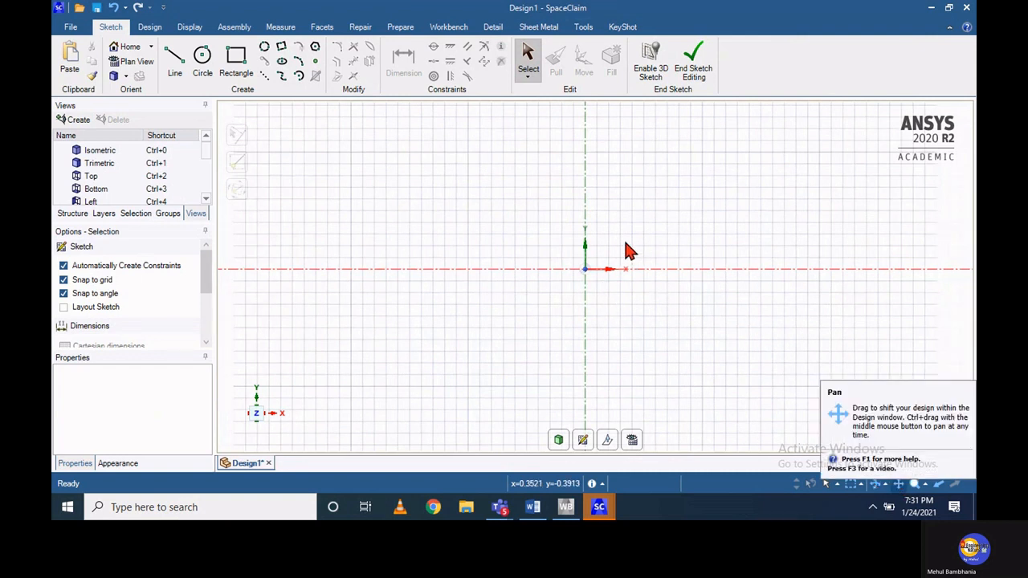
mouse_move(597, 257)
mouse_down()
mouse_move(468, 324)
mouse_move(464, 341)
mouse_up()
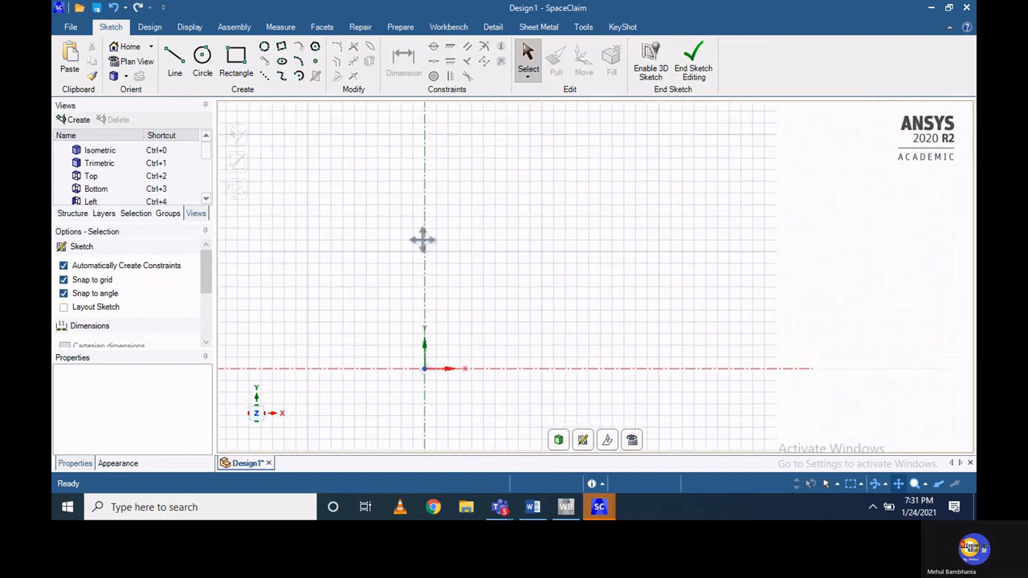
click(175, 64)
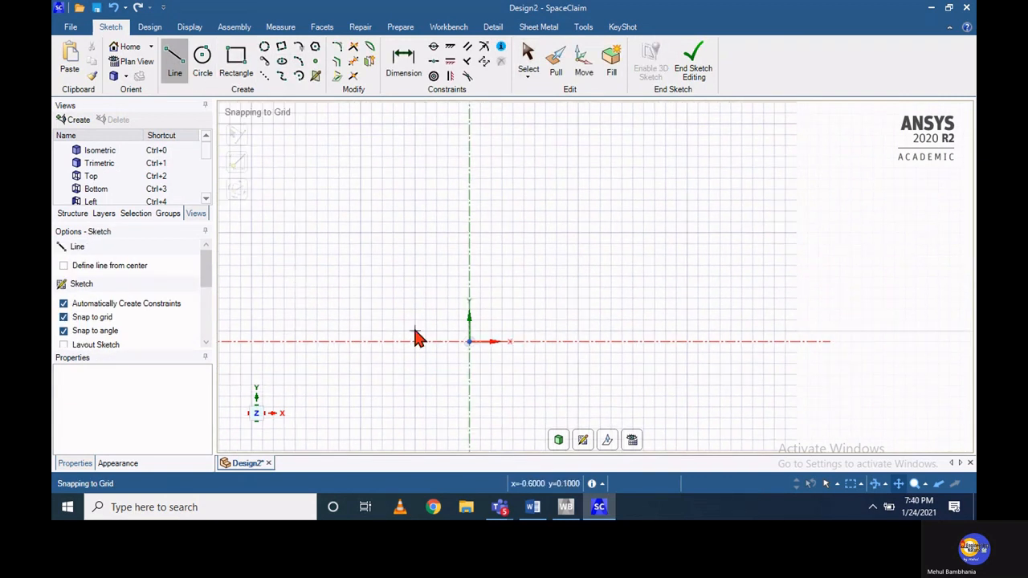
click(469, 341)
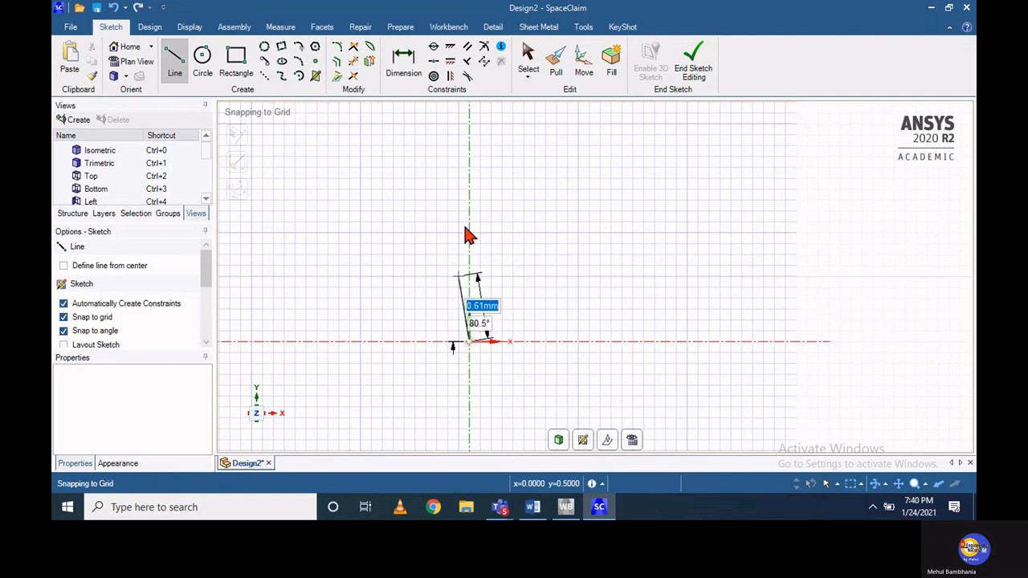
click(470, 126)
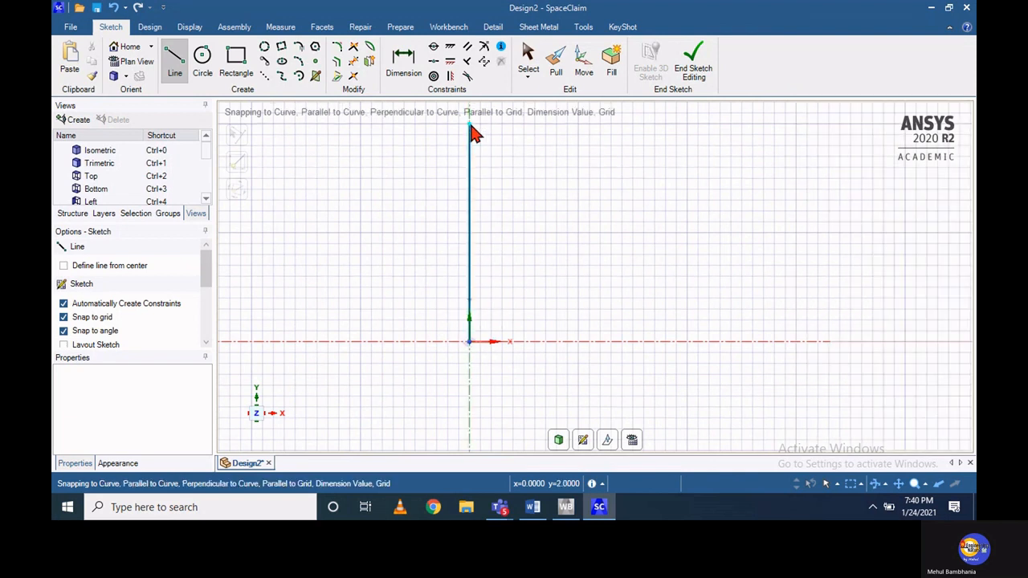
click(580, 128)
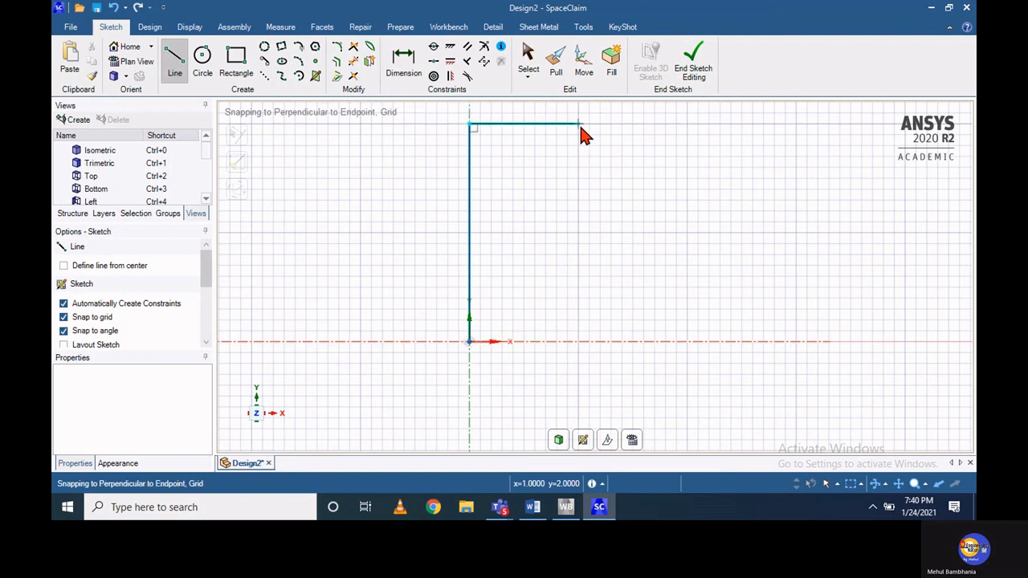
Continue the profile with an upper notch 0.85 mm deep and 1 mm wide, returning to the height of the top edge
text(0.85)
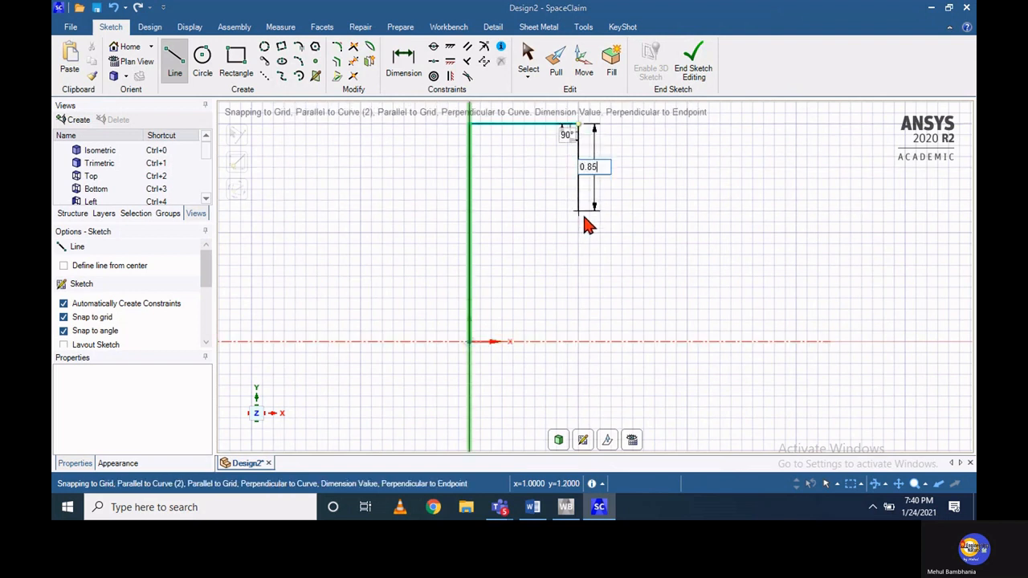
key(Return)
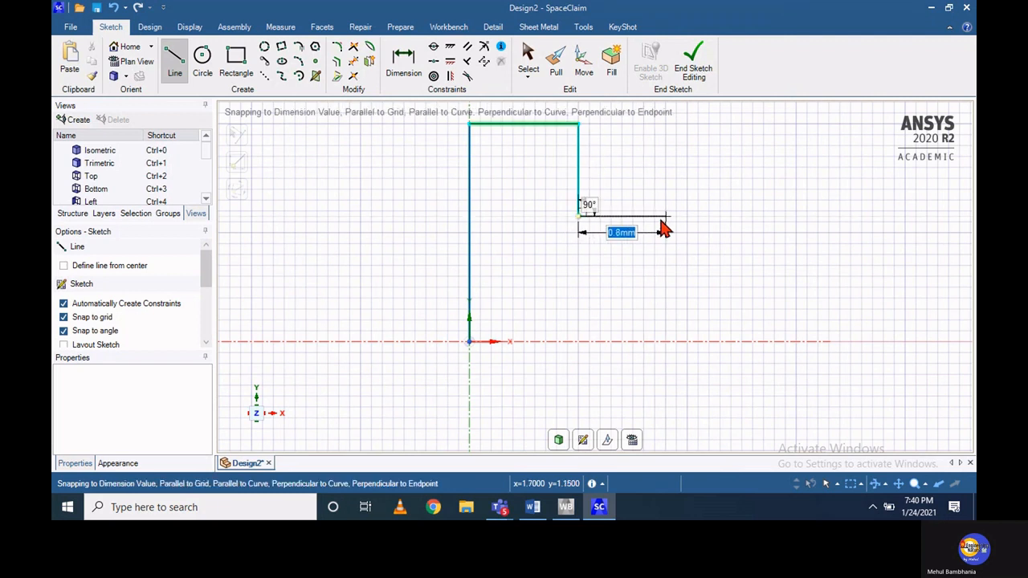
text(1)
key(Return)
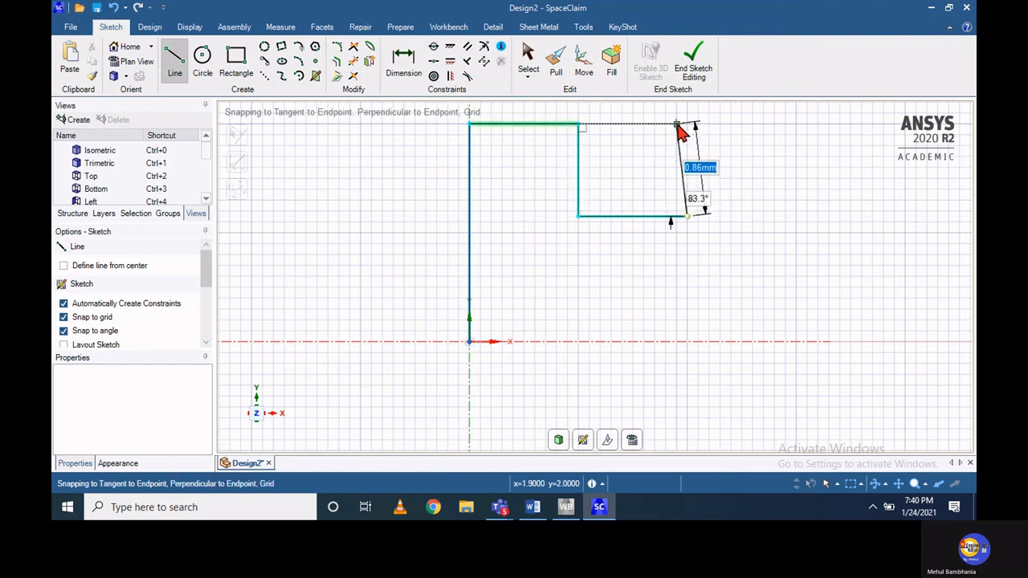
click(687, 125)
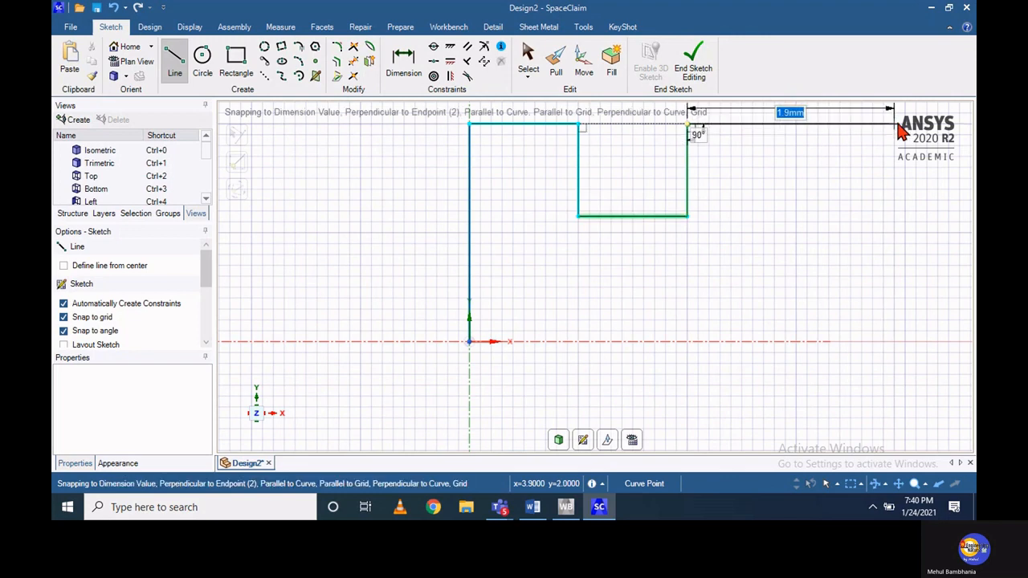
Sketch the wide end section with a 2 mm top edge, a 2 mm vertical edge down to the X axis and a 2 mm base edge back towards the origin
click(899, 131)
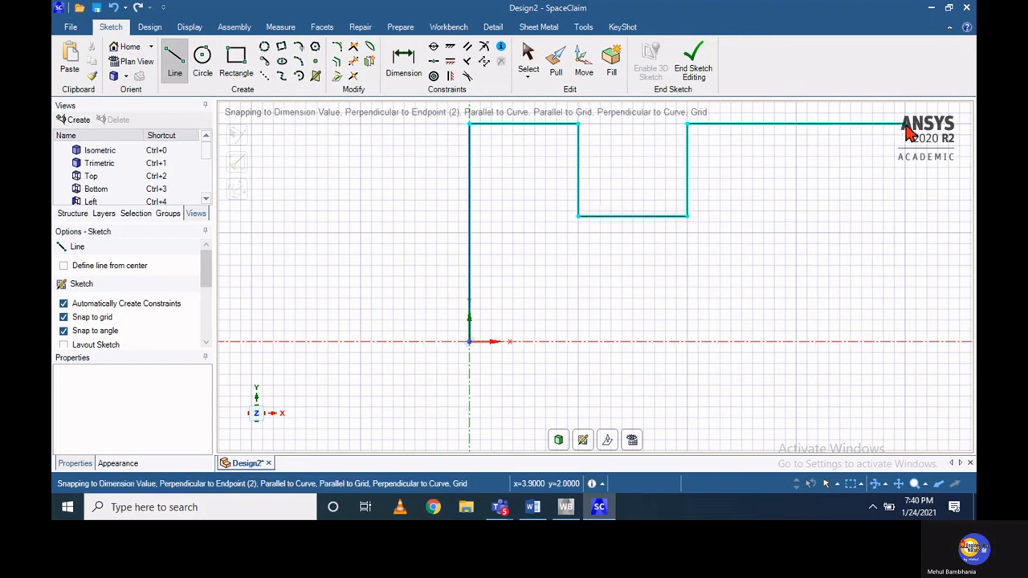
scroll(907, 134, down, 1)
scroll(903, 149, up, 2)
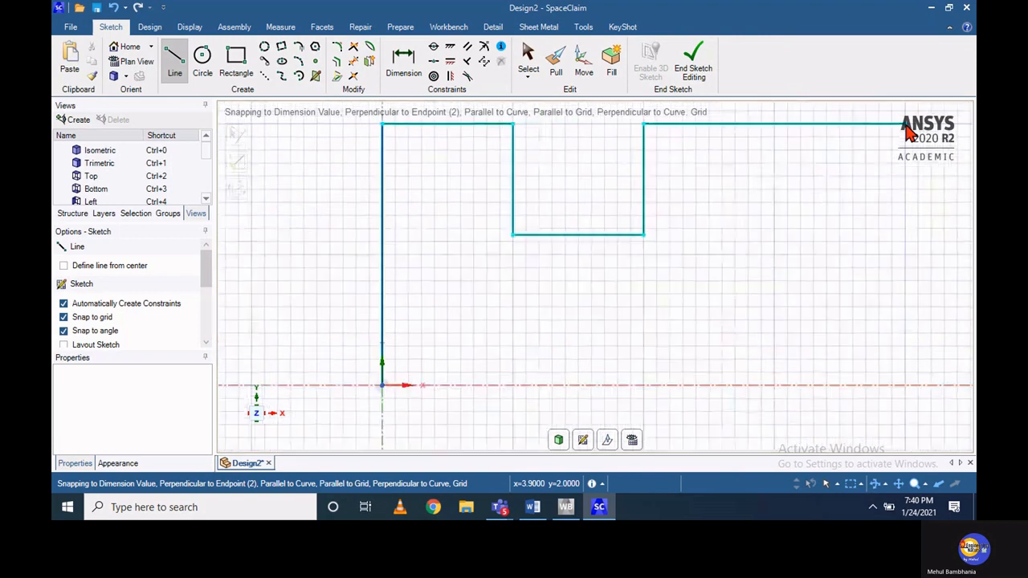
scroll(887, 196, down, 3)
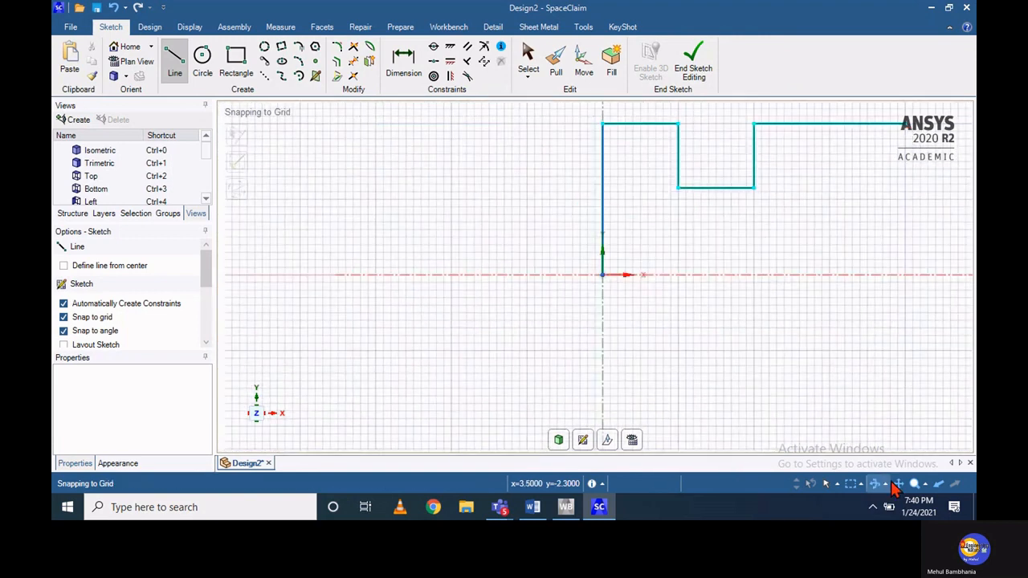
mouse_move(811, 187)
mouse_down()
mouse_move(747, 224)
mouse_move(639, 244)
mouse_up()
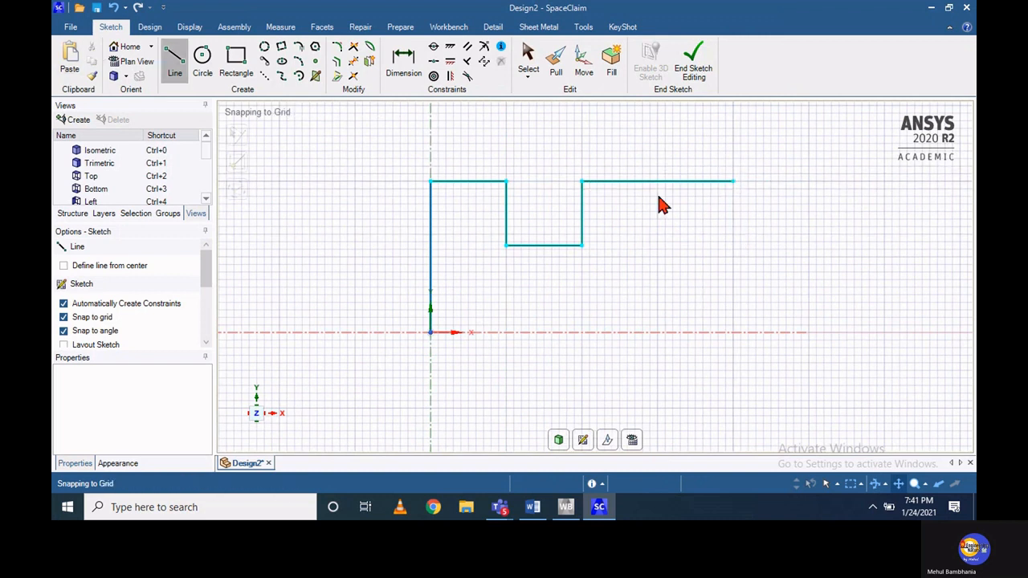
click(733, 183)
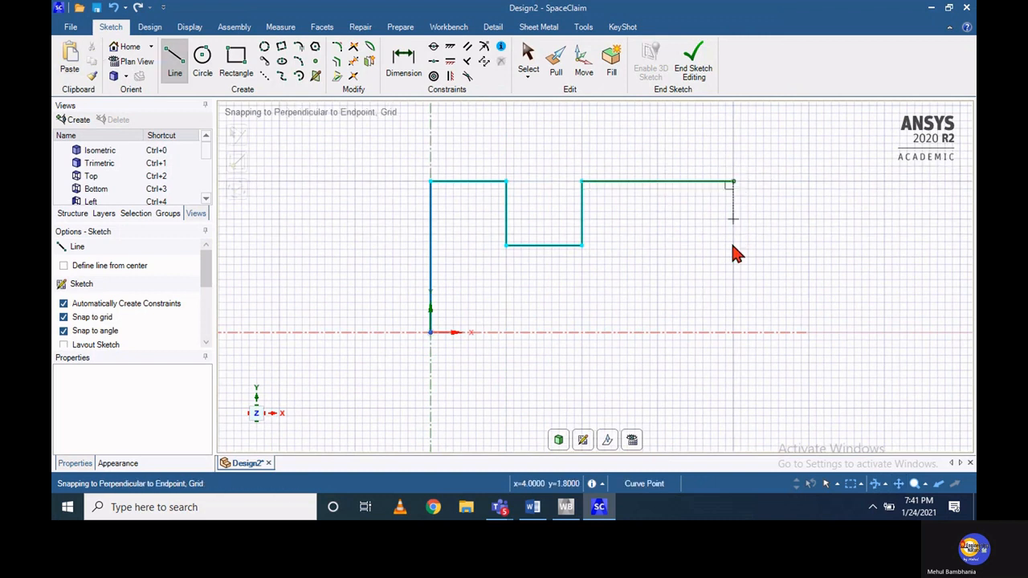
click(732, 332)
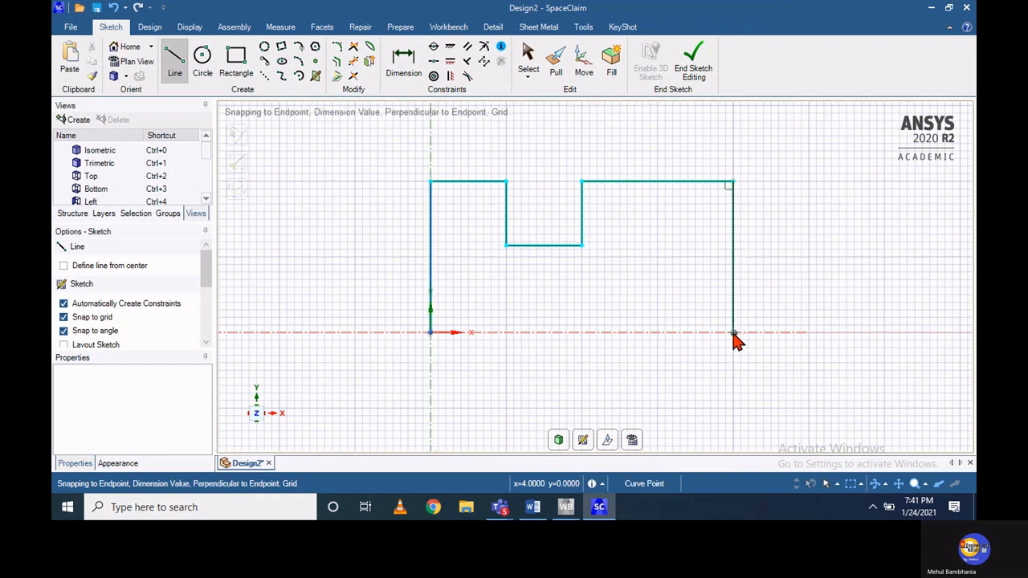
click(582, 332)
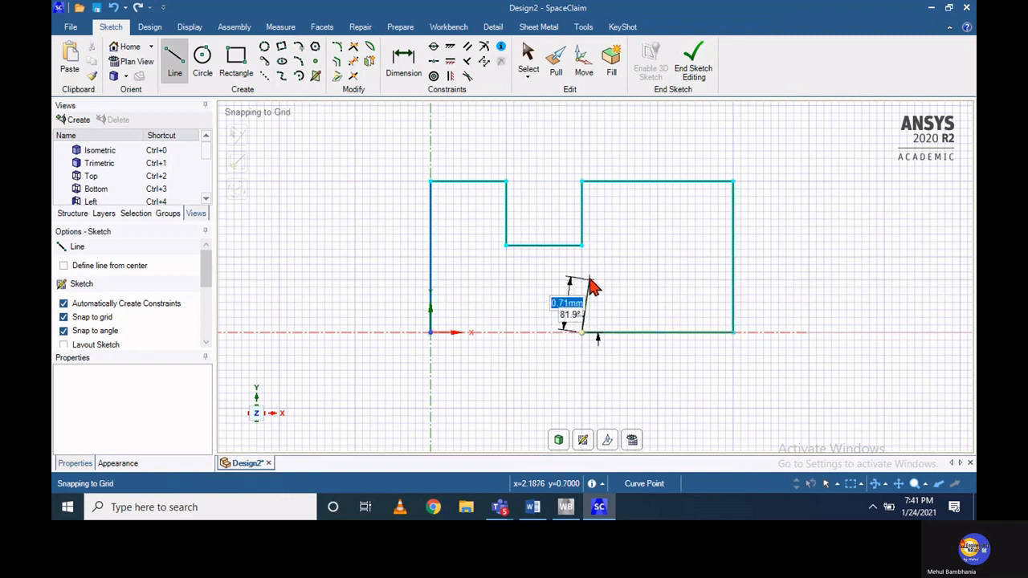
Add a lower notch 0.85 mm high and 1 mm wide, and close the profile at the origin with a 1 mm line along the X axis
text(0.85)
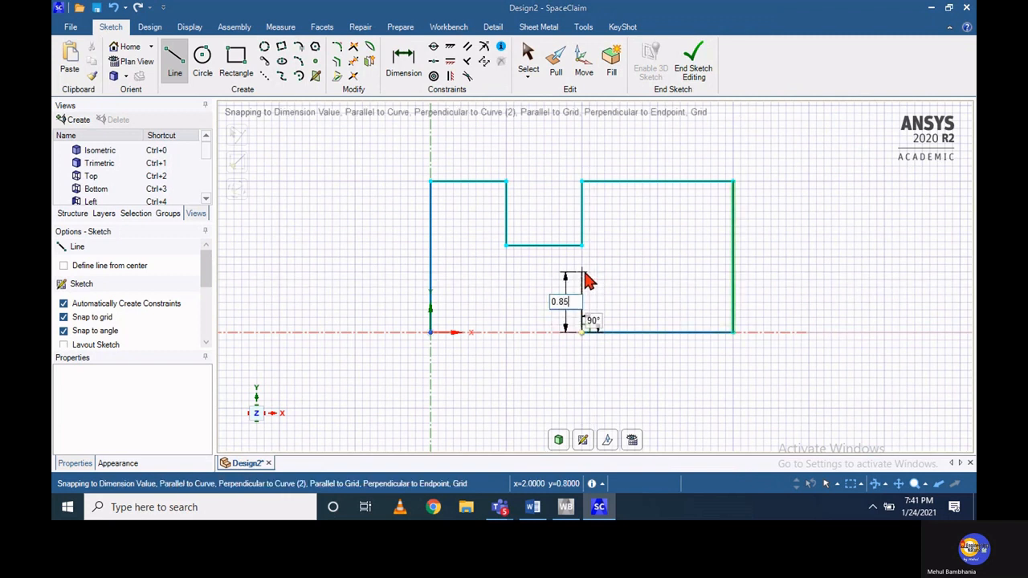
key(Return)
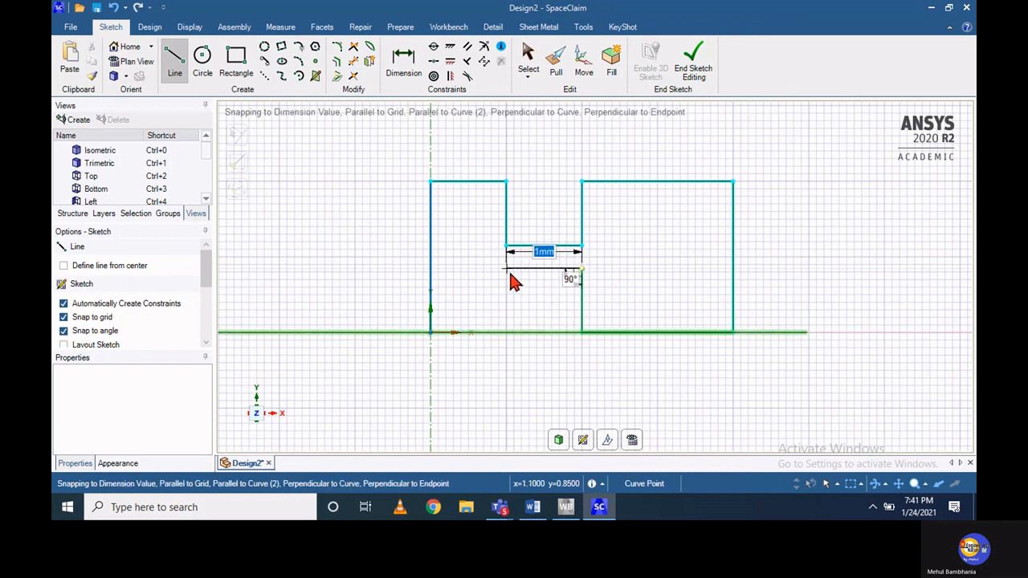
click(507, 271)
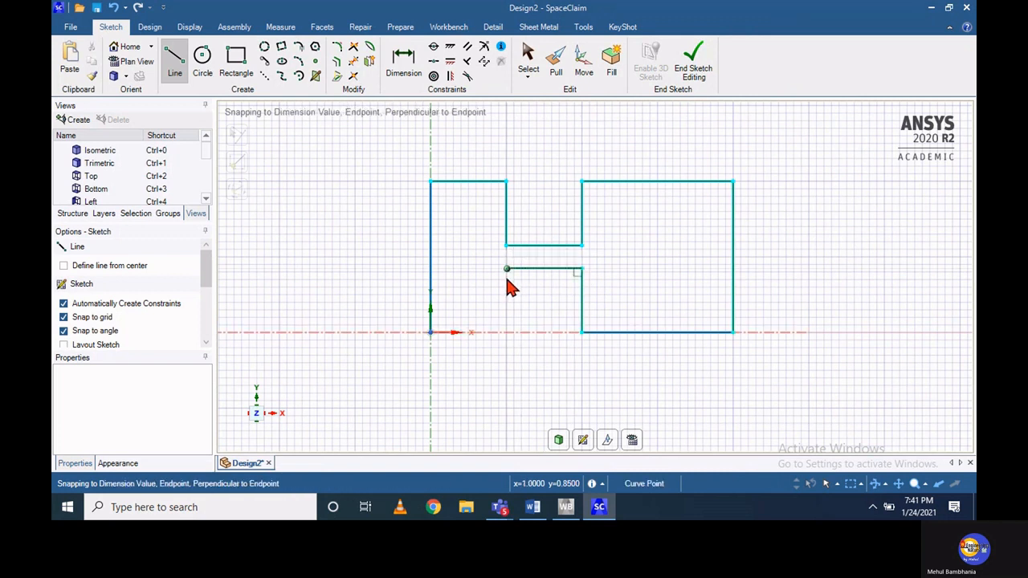
click(508, 335)
click(507, 334)
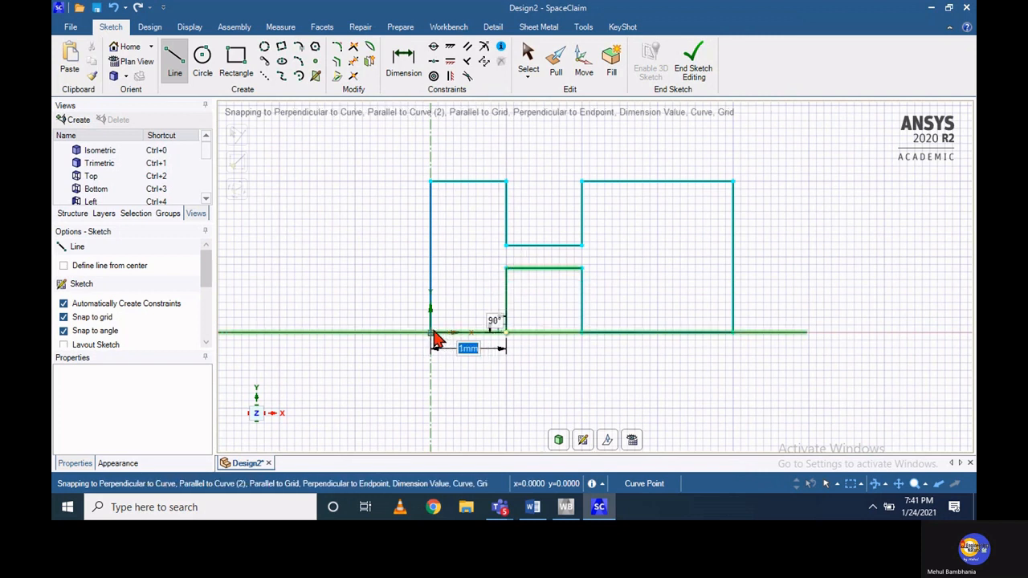
click(433, 338)
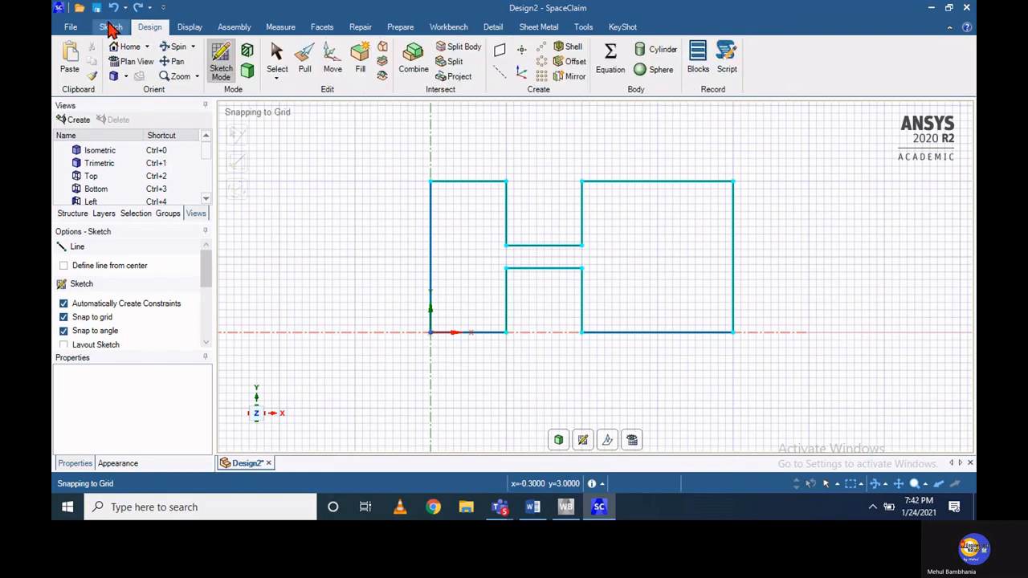
Dimension the length of the narrow throat and the vertical gap between its upper and lower edges
click(109, 27)
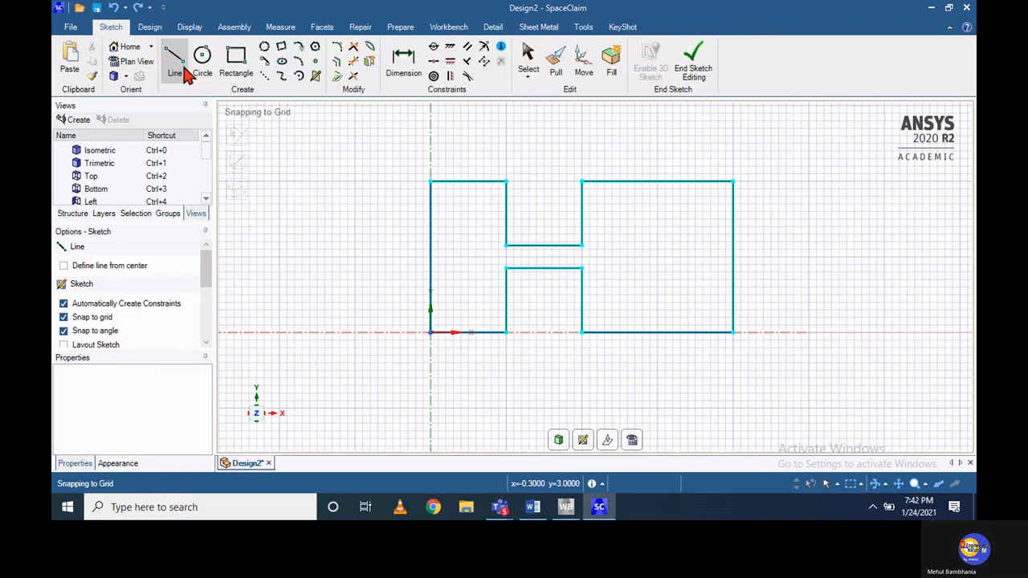
click(401, 72)
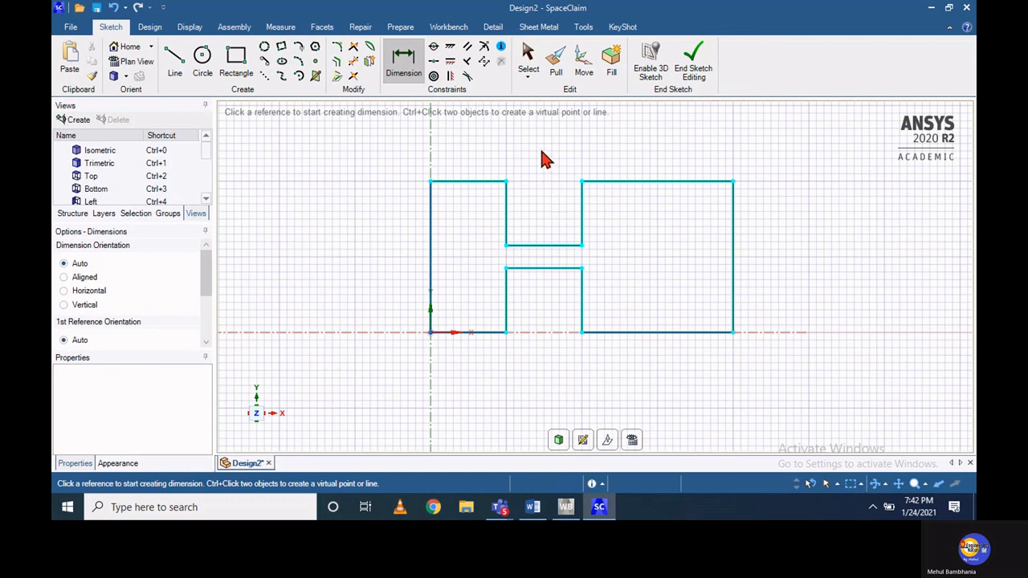
click(538, 244)
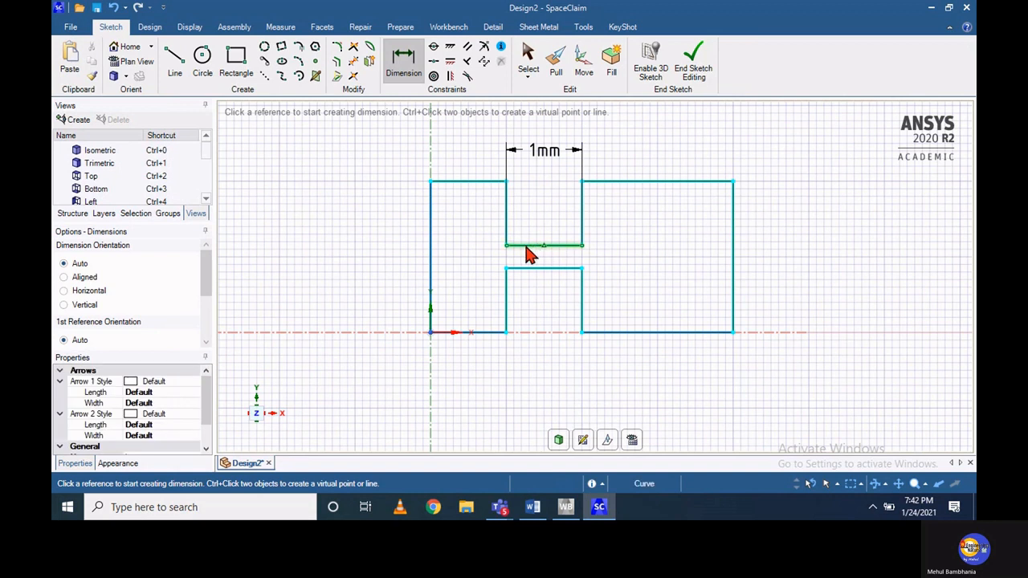
click(525, 246)
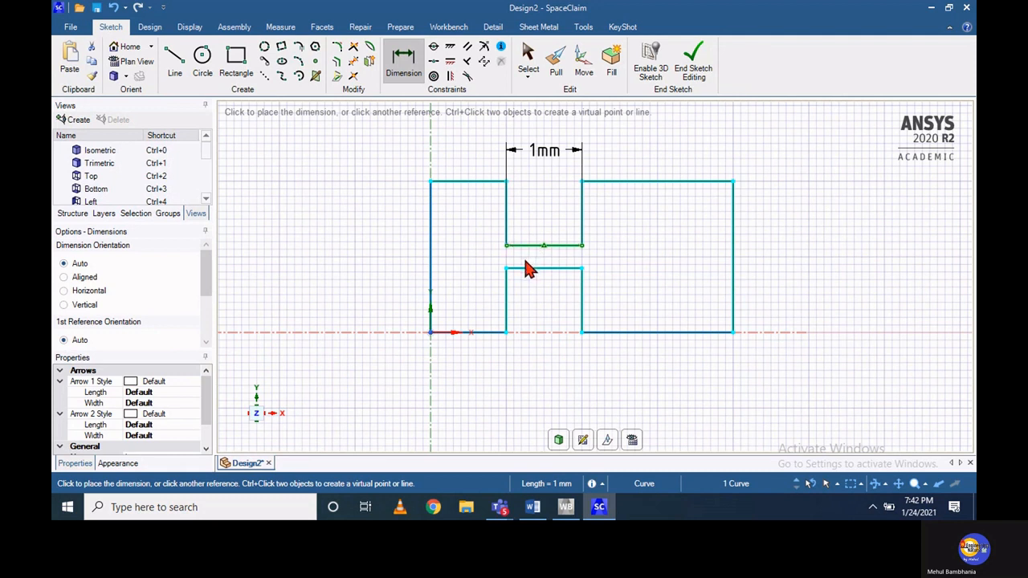
click(527, 268)
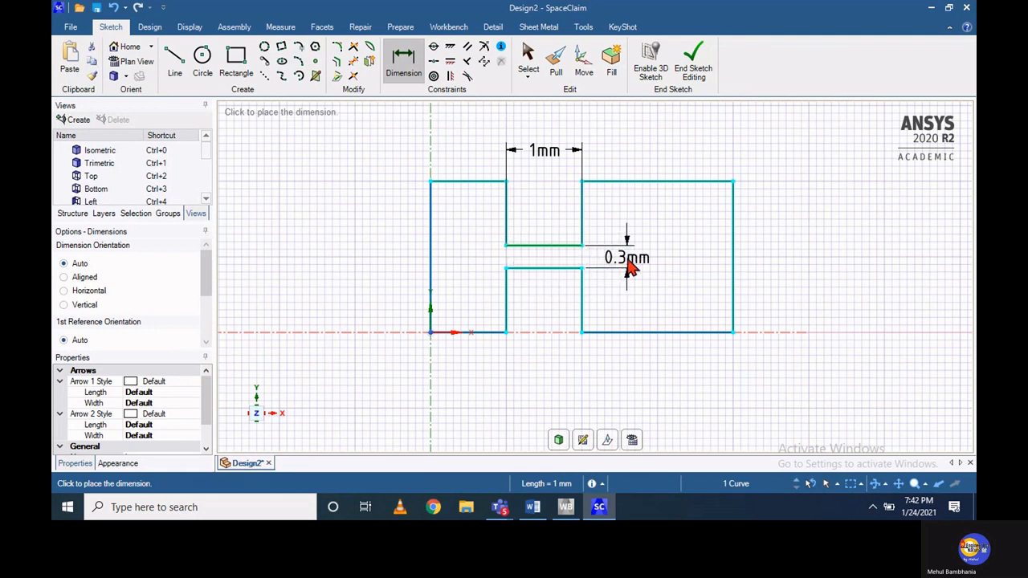
click(631, 269)
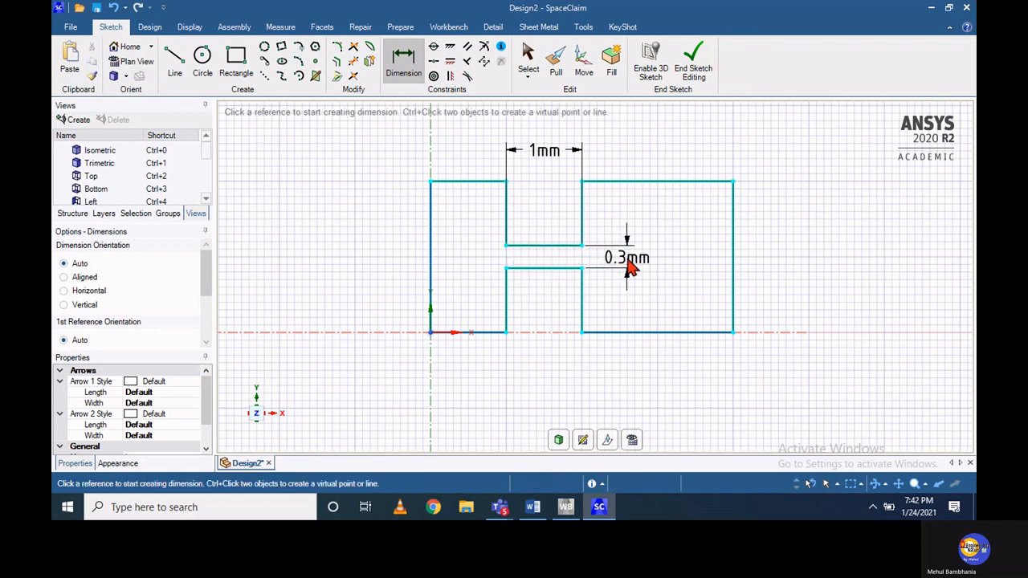
Dimension the height of the wide section's outer vertical edge and finish the sketch to form a surface
click(733, 259)
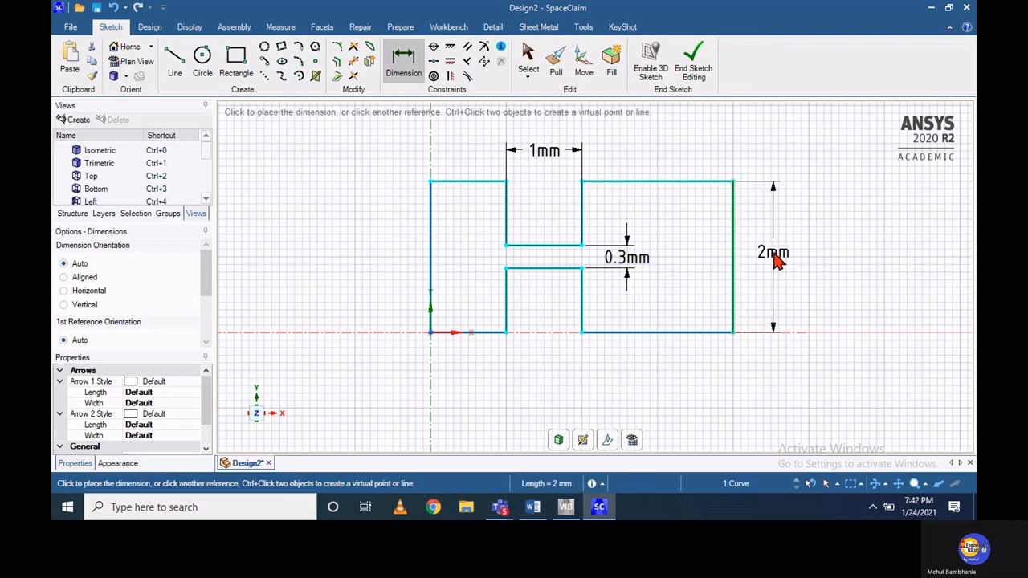
click(776, 259)
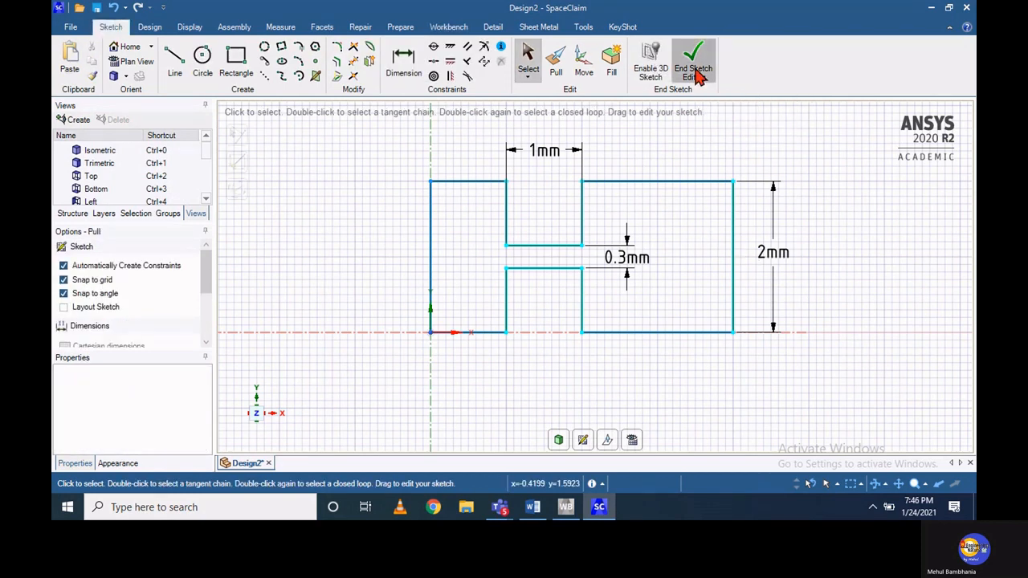
click(696, 70)
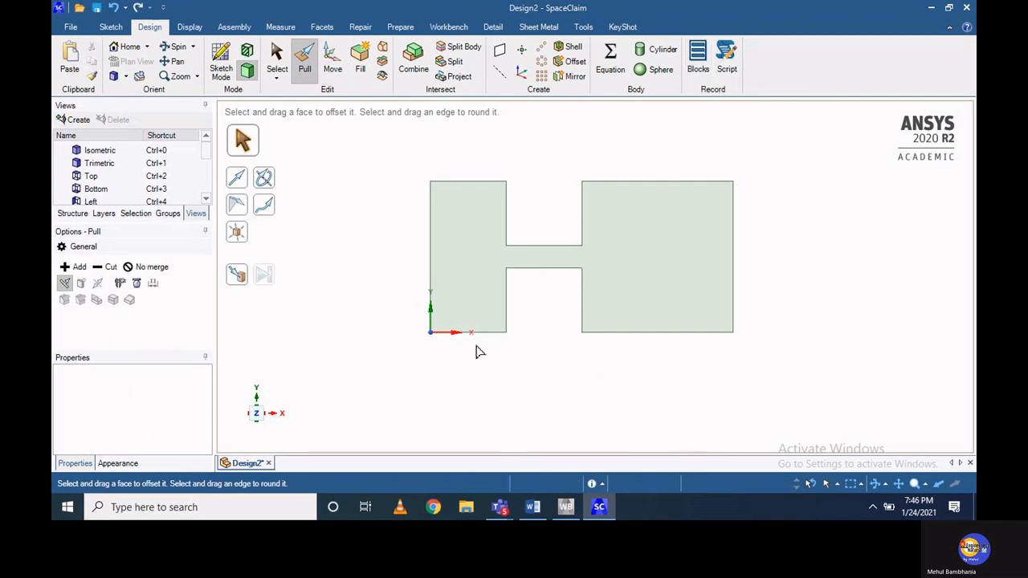
Switch to Workbench, open the Mesh cell of the Fluent system, and save the project as "Flopw through nozzle" on Local Disk (M:)
click(566, 507)
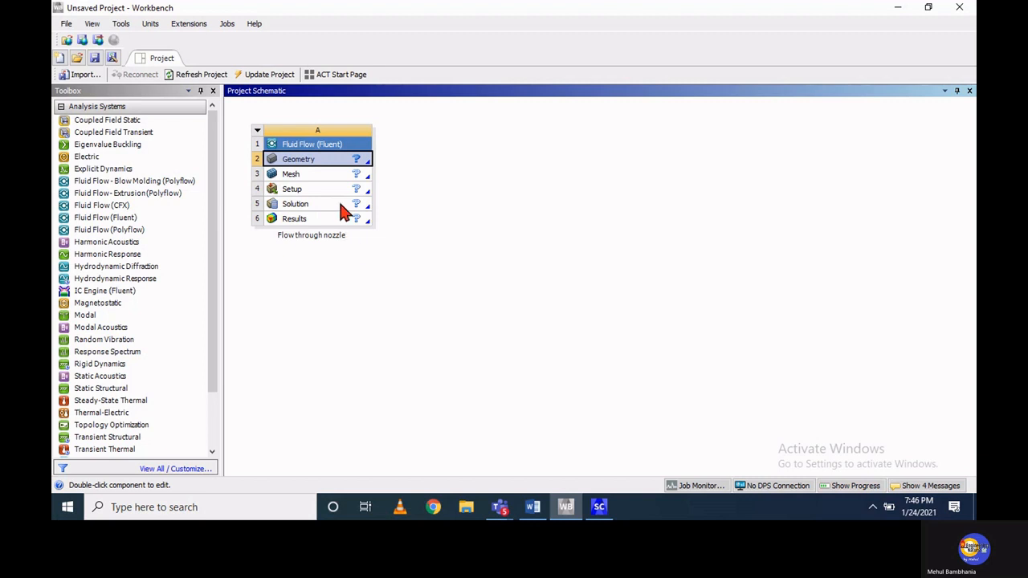
double_click(334, 179)
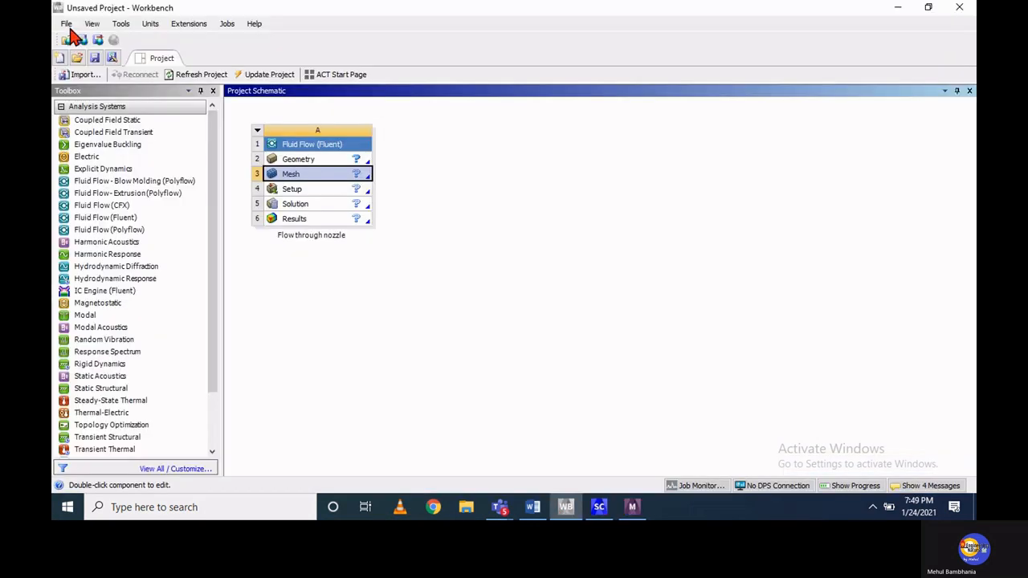
click(66, 23)
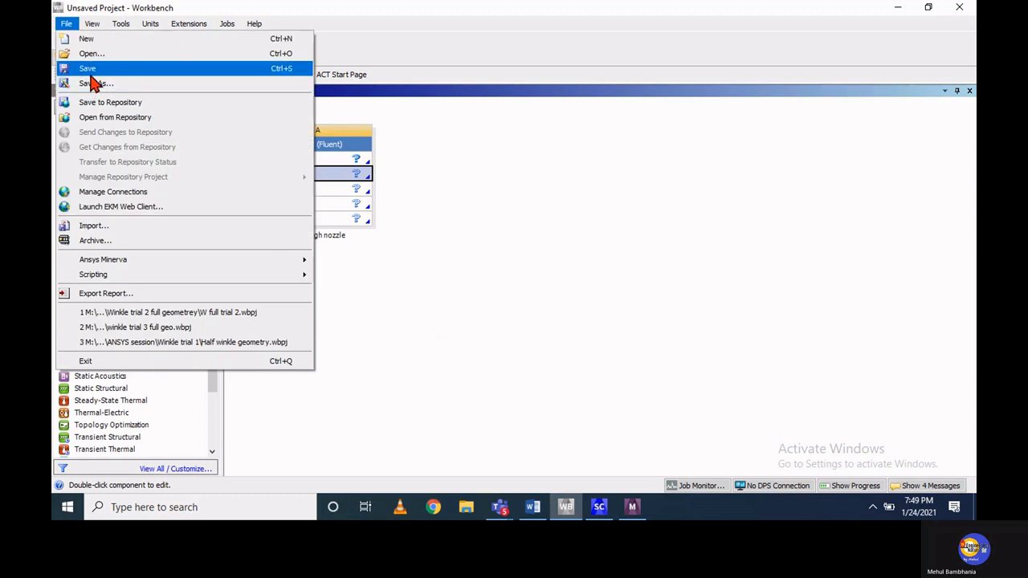
click(87, 69)
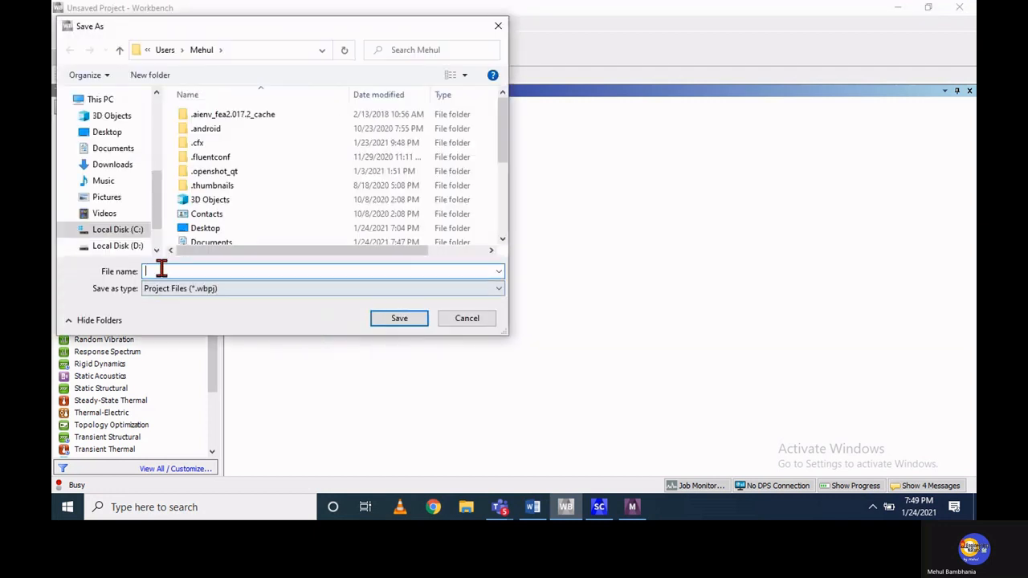
scroll(151, 215, down, 2)
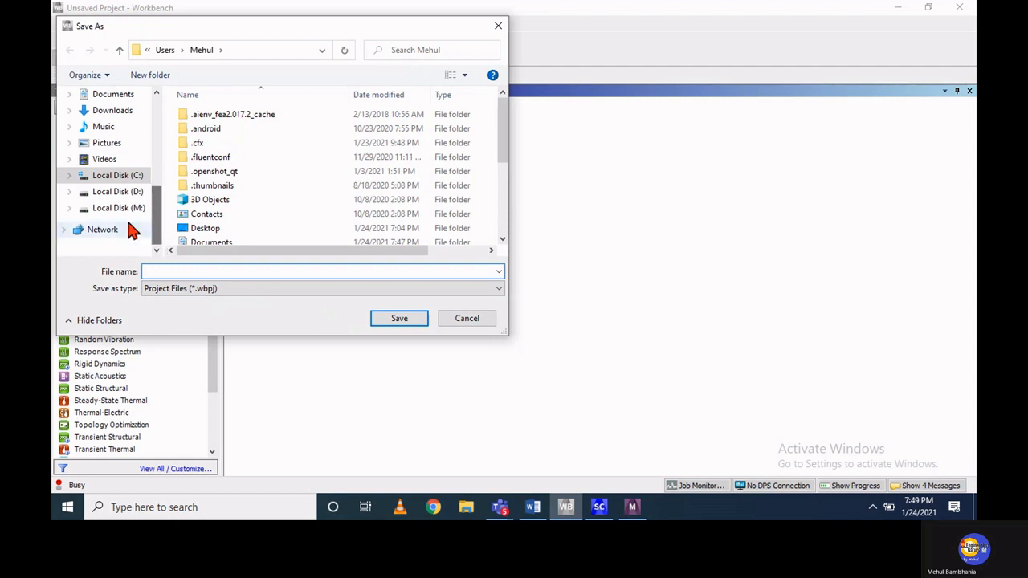
click(127, 215)
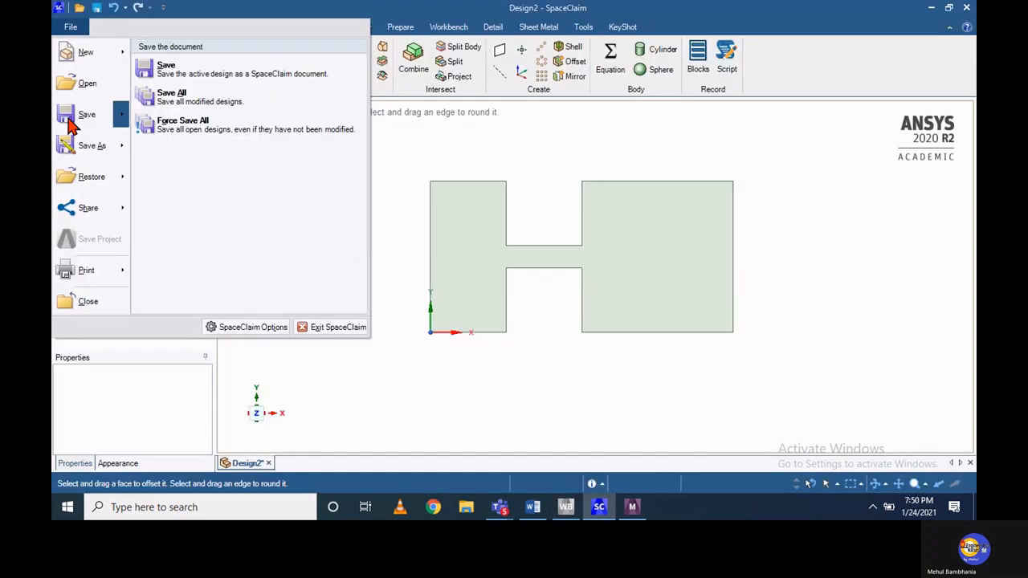
Save the SpaceClaim design as "nozzle" in the "Flow through nozzle" folder
click(69, 119)
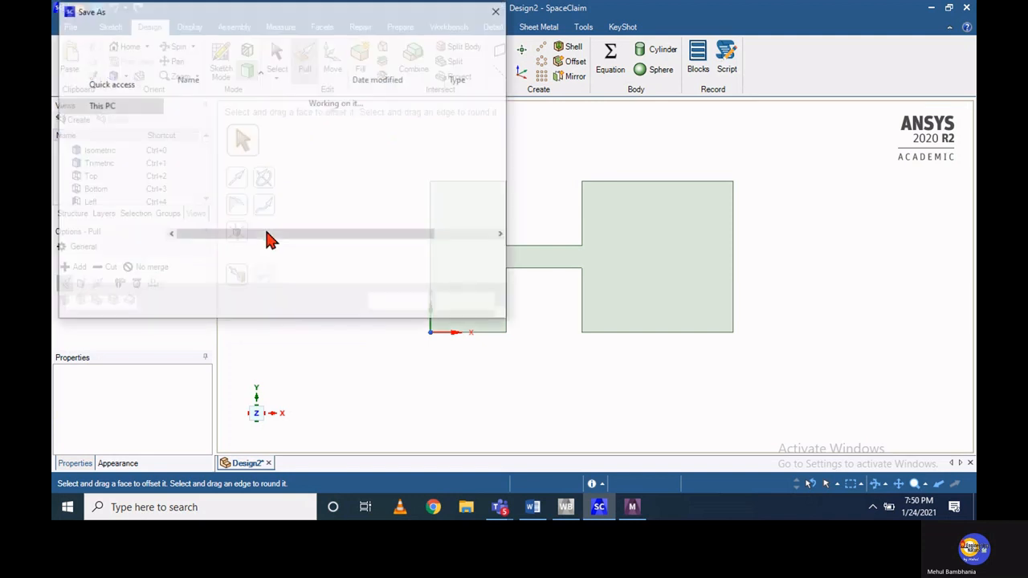
double_click(221, 113)
drag(192, 255, 133, 259)
text(nozzle)
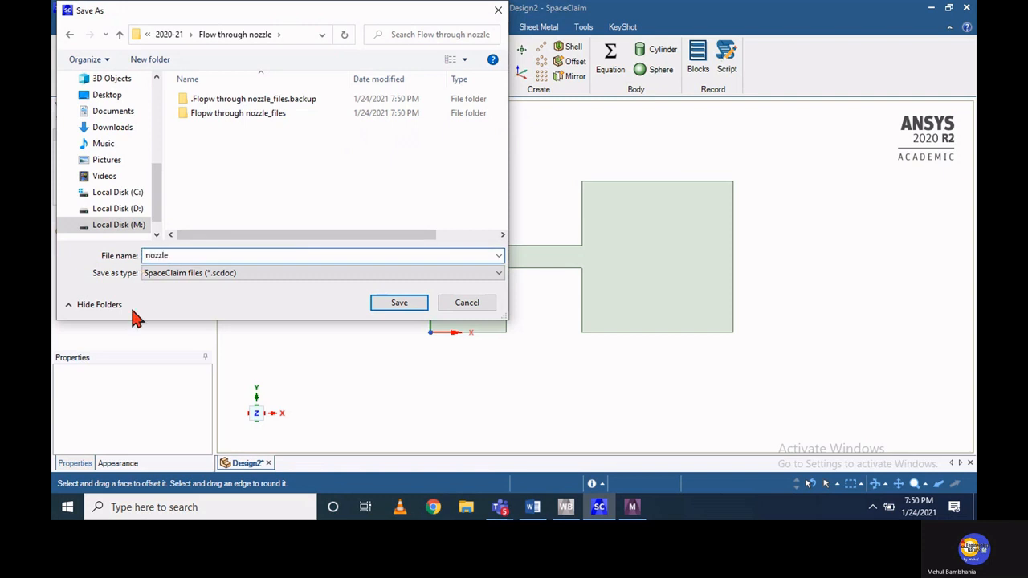
click(399, 304)
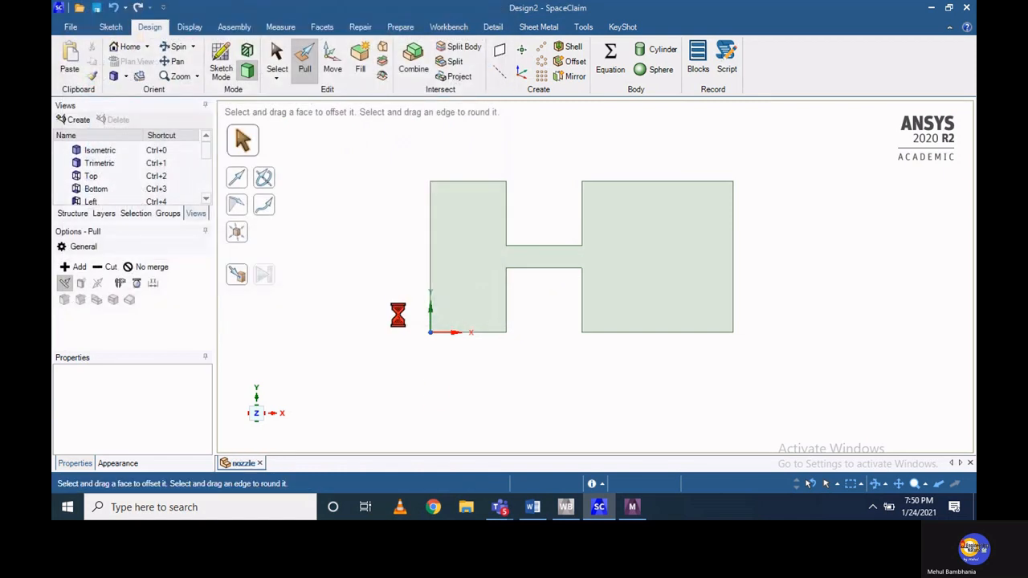
Switch to Workbench and import the saved nozzle SpaceClaim file into the Geometry cell
click(567, 510)
right_click(321, 159)
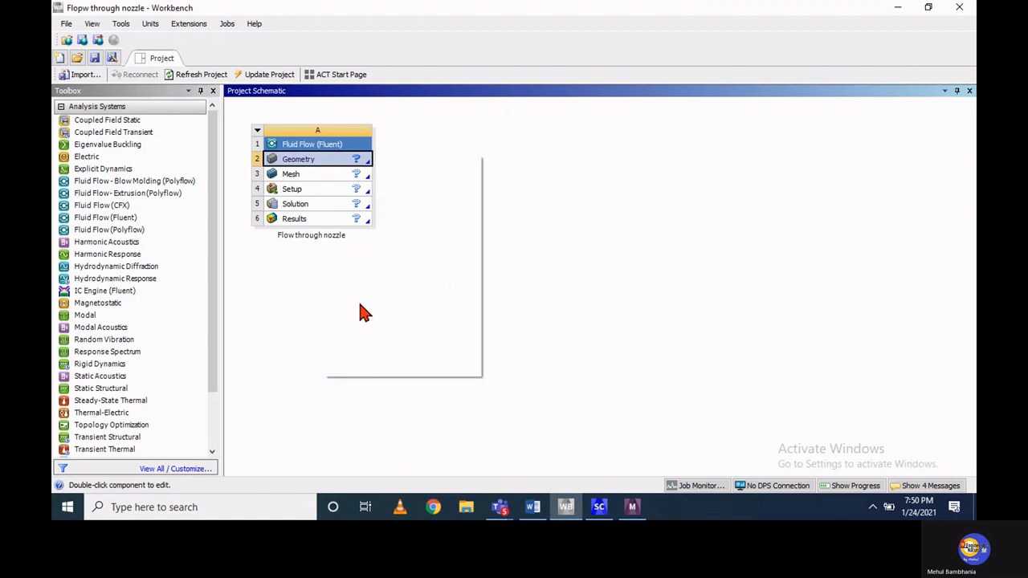
click(354, 274)
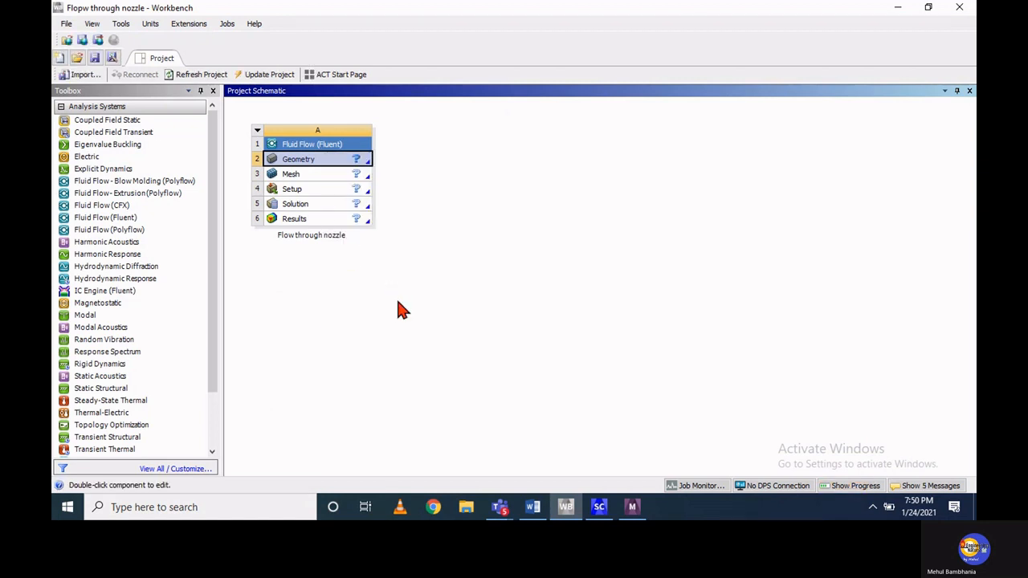
right_click(328, 168)
mouse_move(390, 197)
click(517, 217)
Refresh the Mesh cell in Workbench to load the imported nozzle geometry into Meshing
click(337, 178)
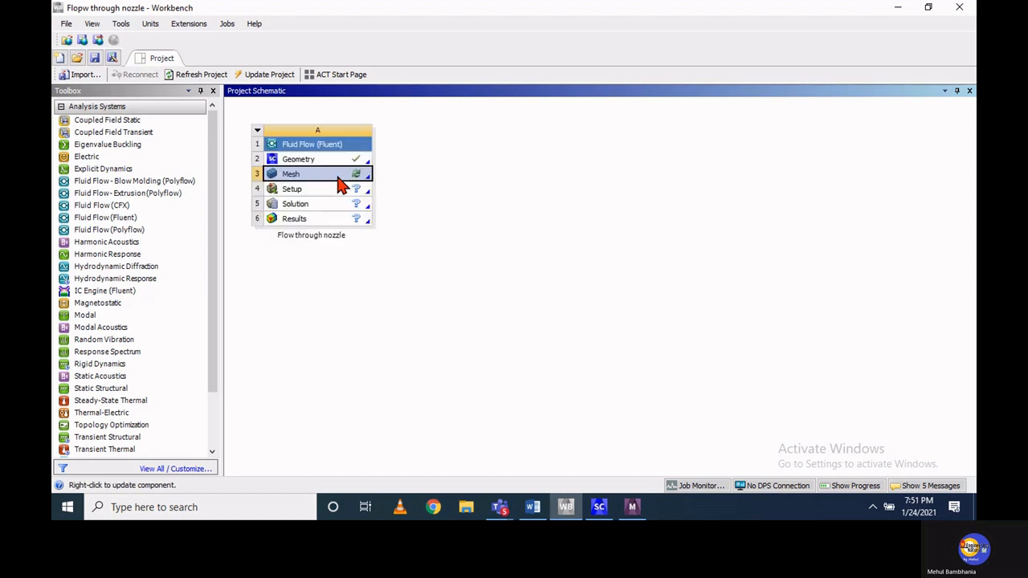
click(632, 507)
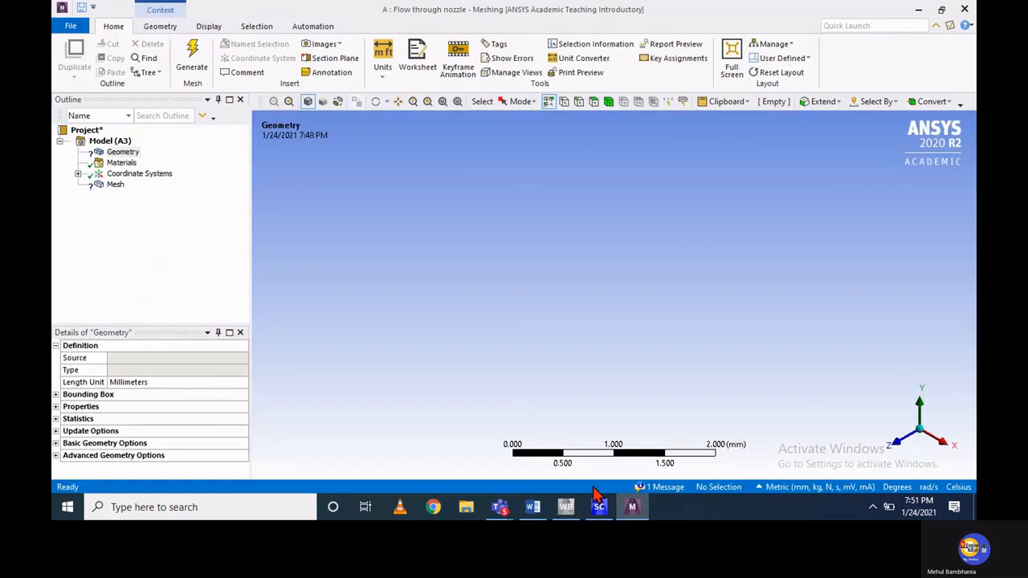
click(632, 507)
right_click(342, 174)
click(376, 249)
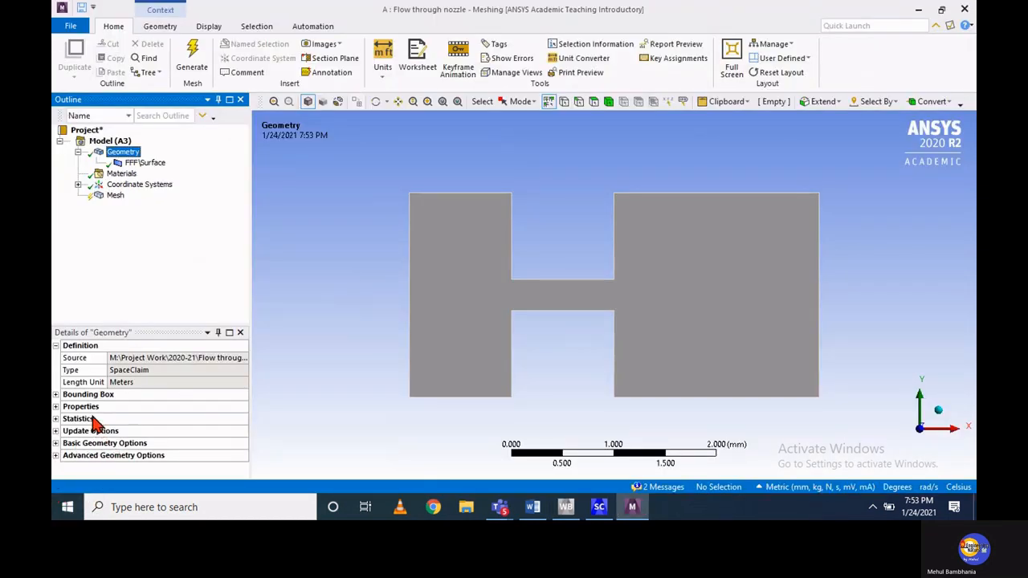
Set the Fluid/Solid material property of the FFF\Surface body to Fluid and collapse its detail groups
click(143, 163)
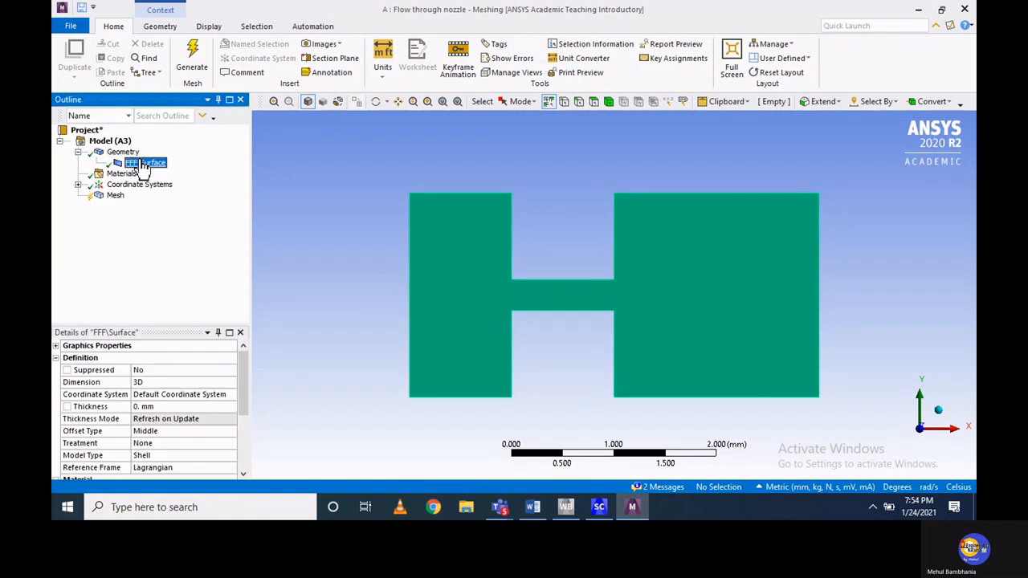
click(55, 358)
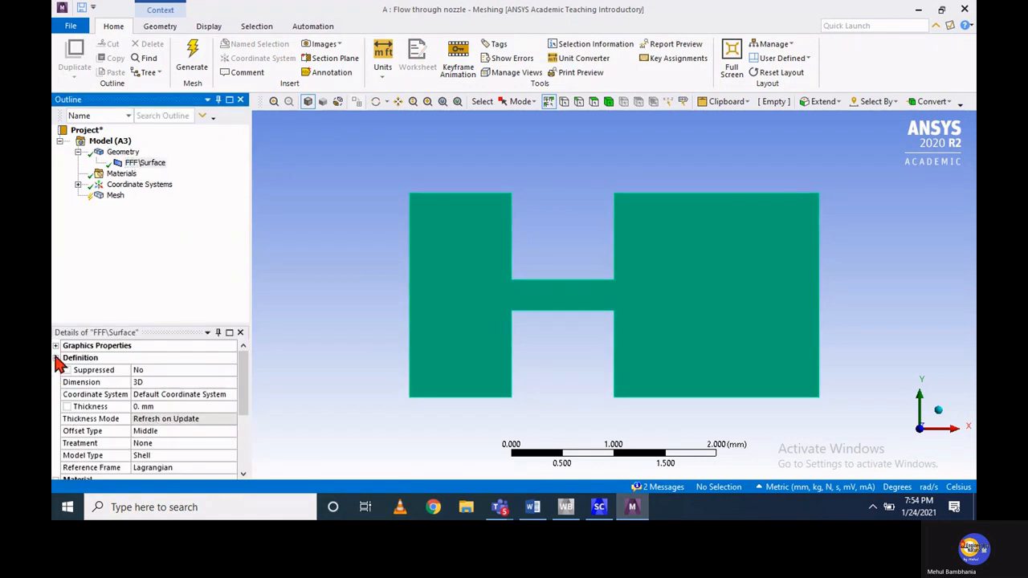
click(55, 357)
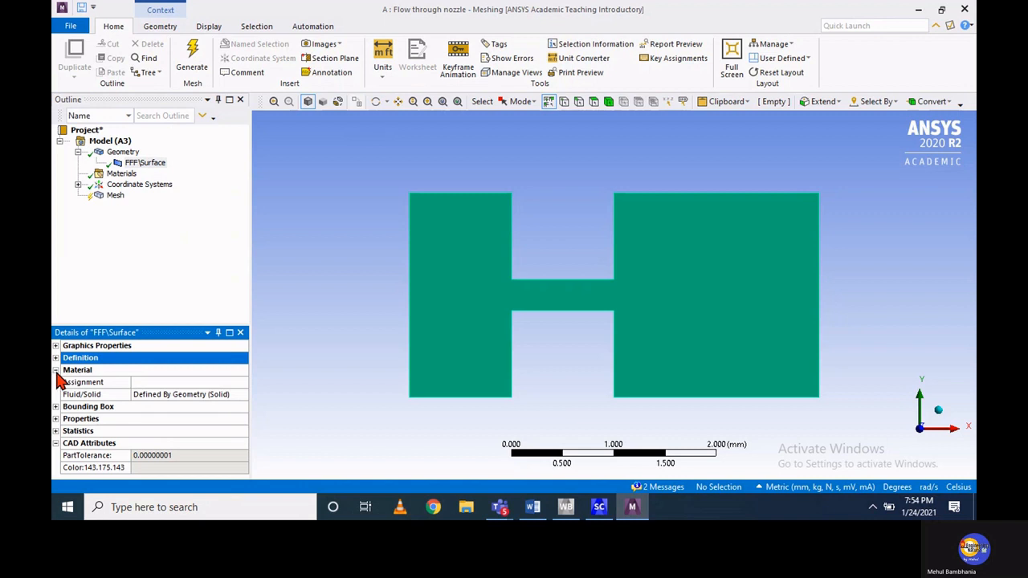
click(153, 393)
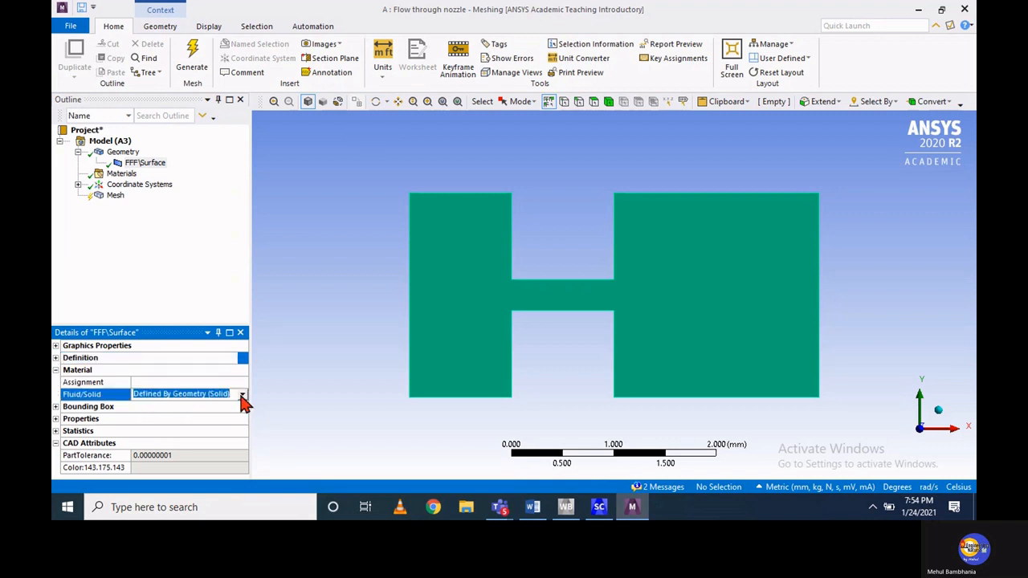
click(242, 394)
click(235, 411)
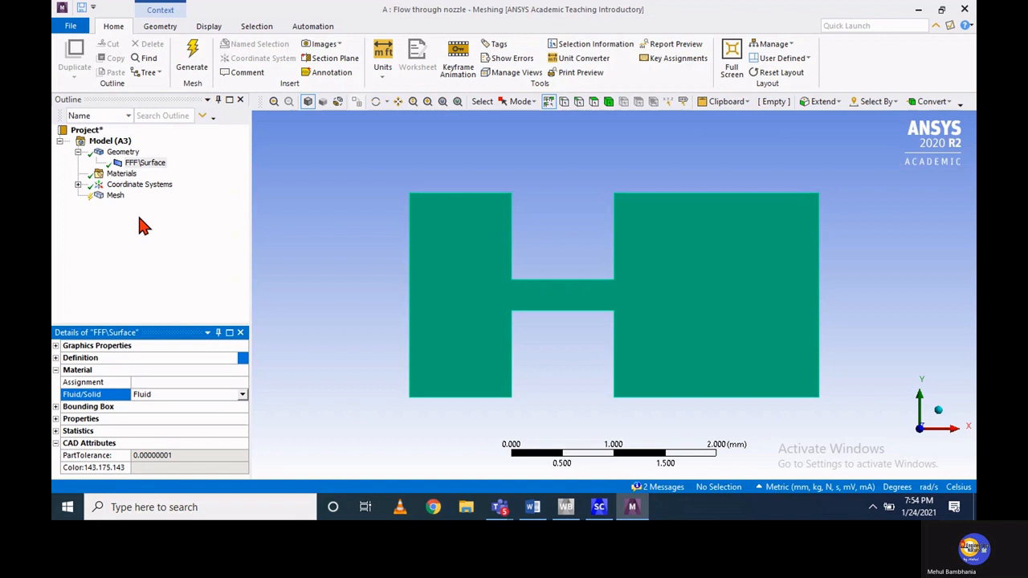
click(56, 370)
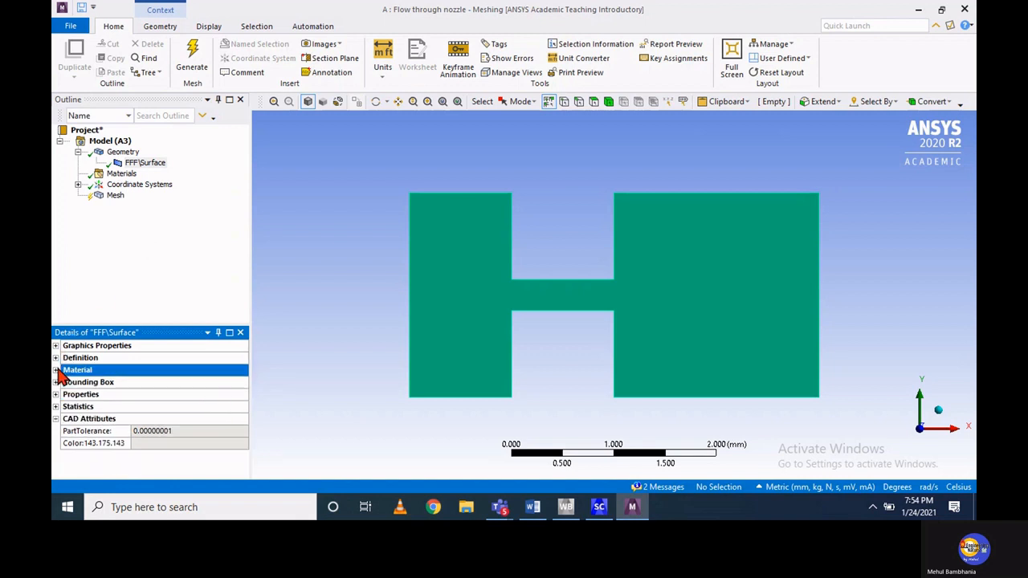
click(55, 418)
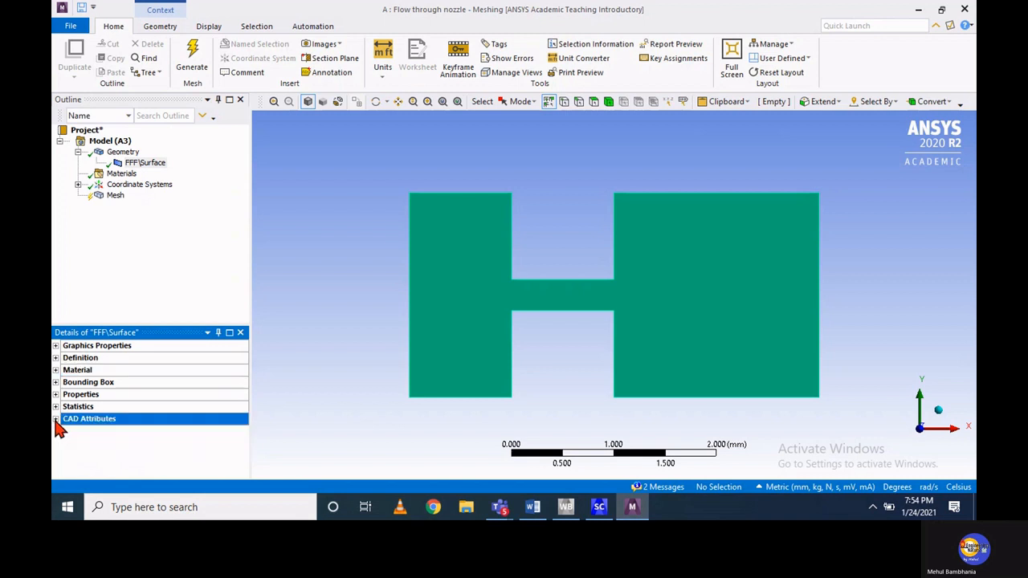
Insert a Sizing control under Mesh and scope it to the nozzle face
click(118, 200)
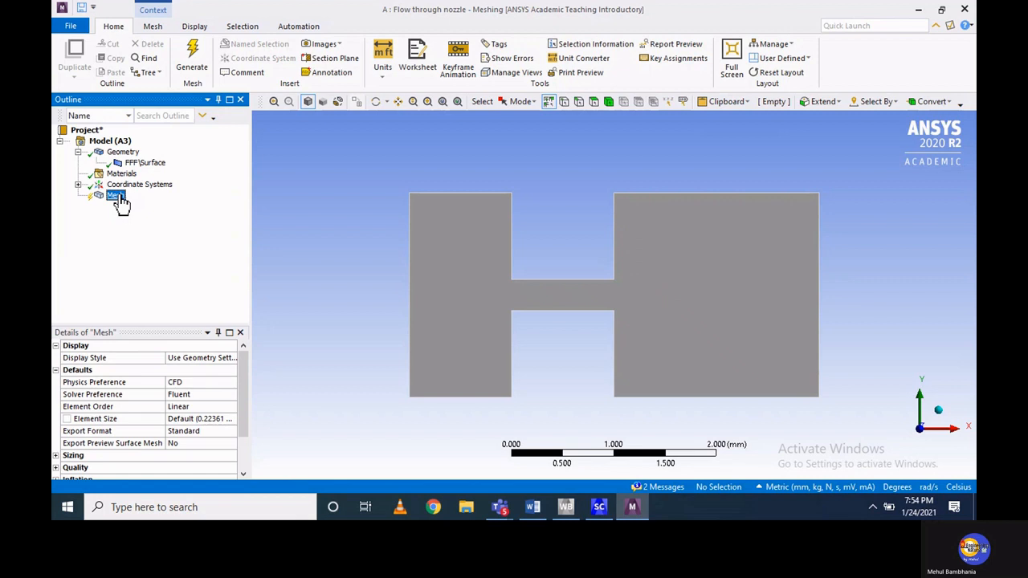
right_click(118, 200)
mouse_move(157, 207)
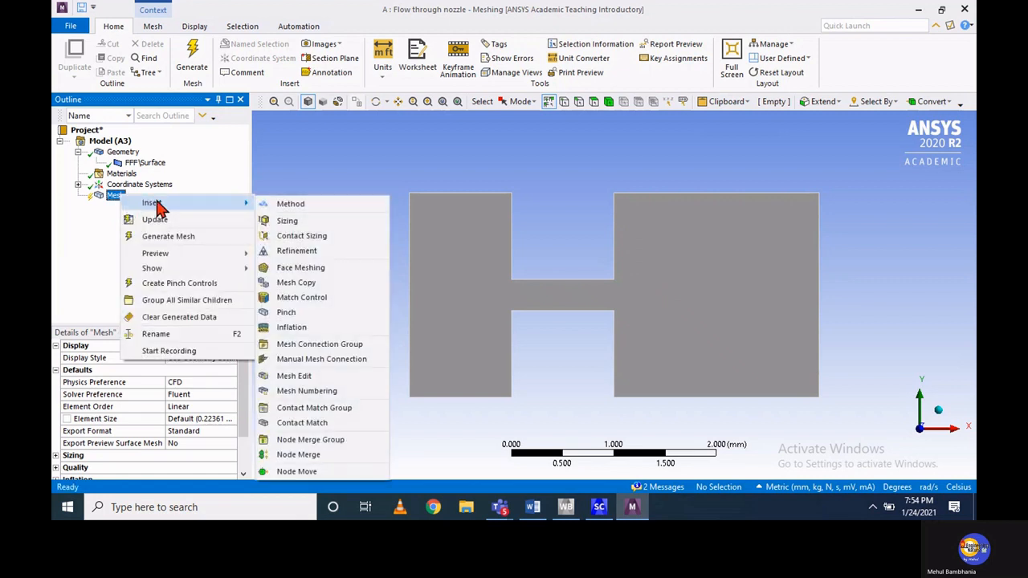
click(304, 224)
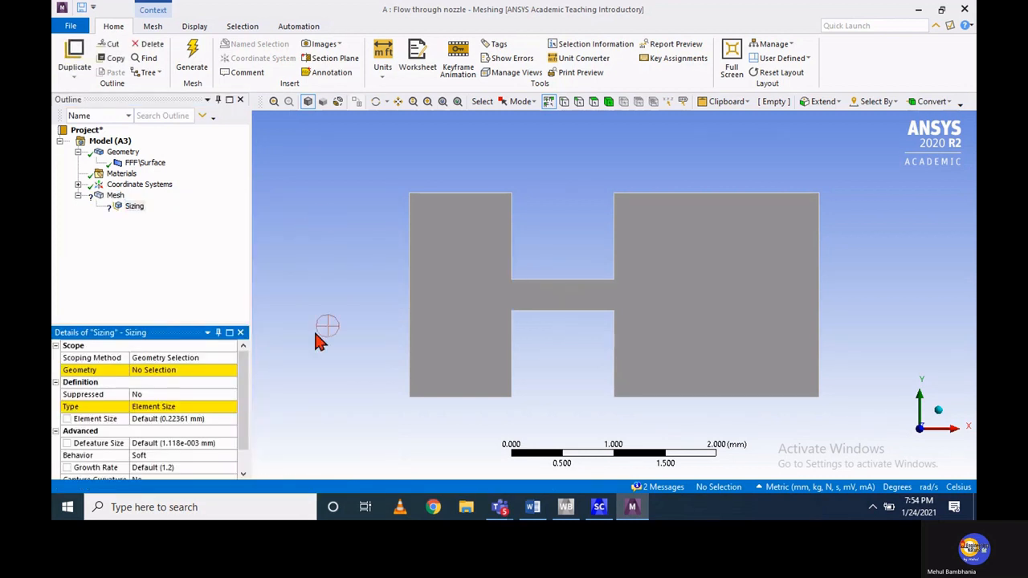
click(593, 103)
click(440, 267)
click(177, 369)
click(154, 370)
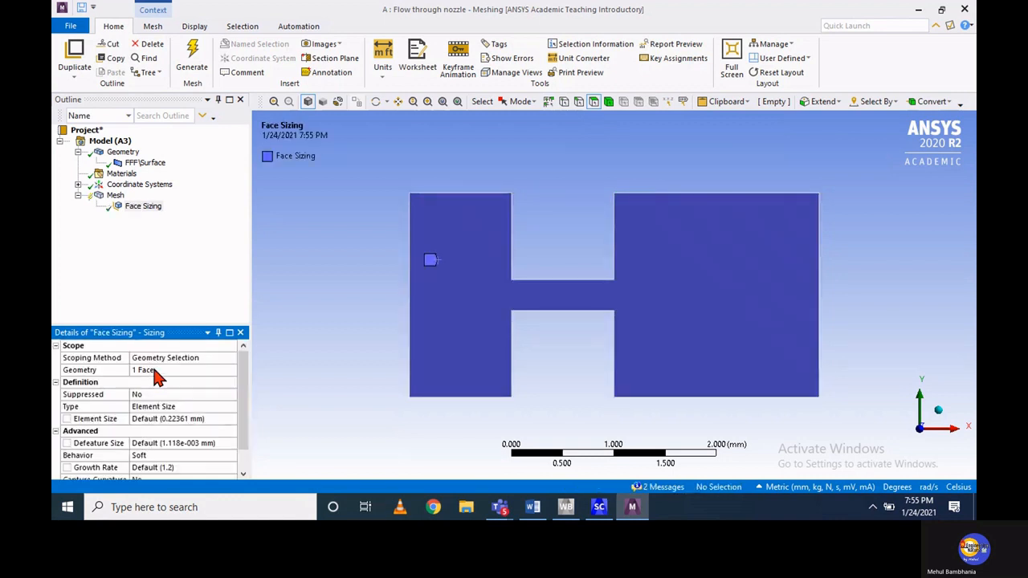
Keep the face sizing type as Element Size and set the element size to 0.03 mm
click(161, 406)
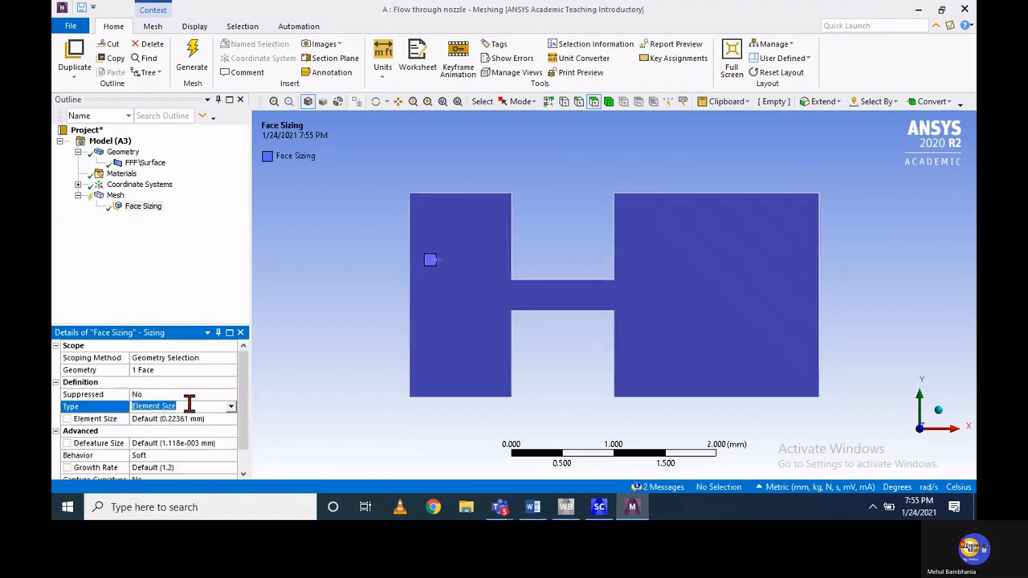
click(231, 407)
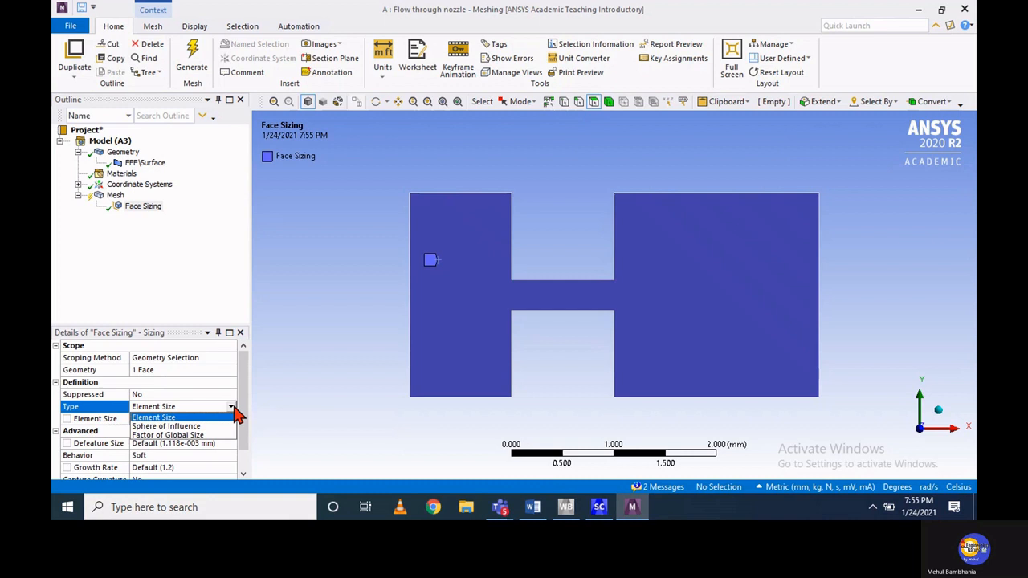
click(183, 418)
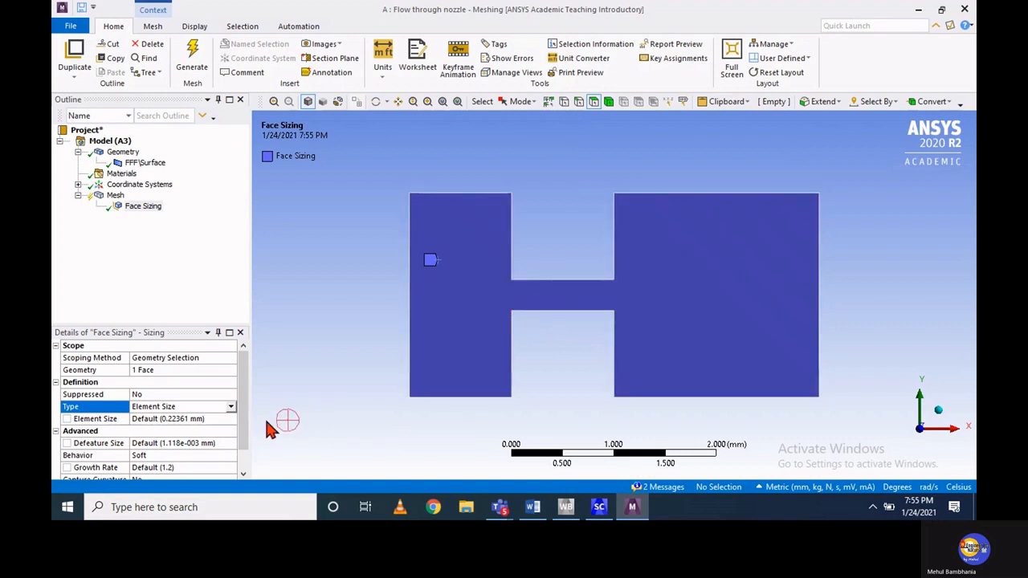
click(212, 421)
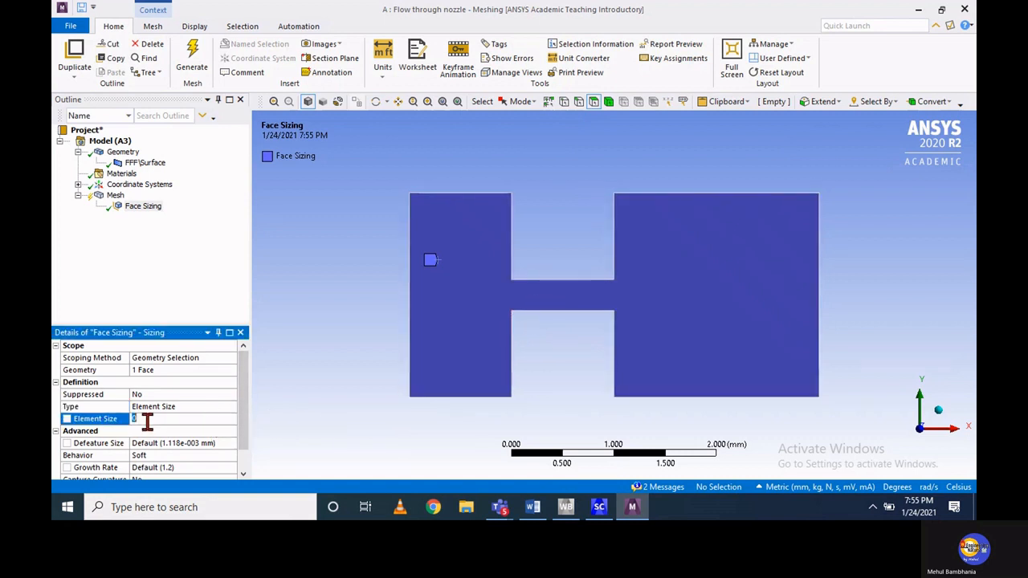
text(0.03)
drag(247, 407, 246, 428)
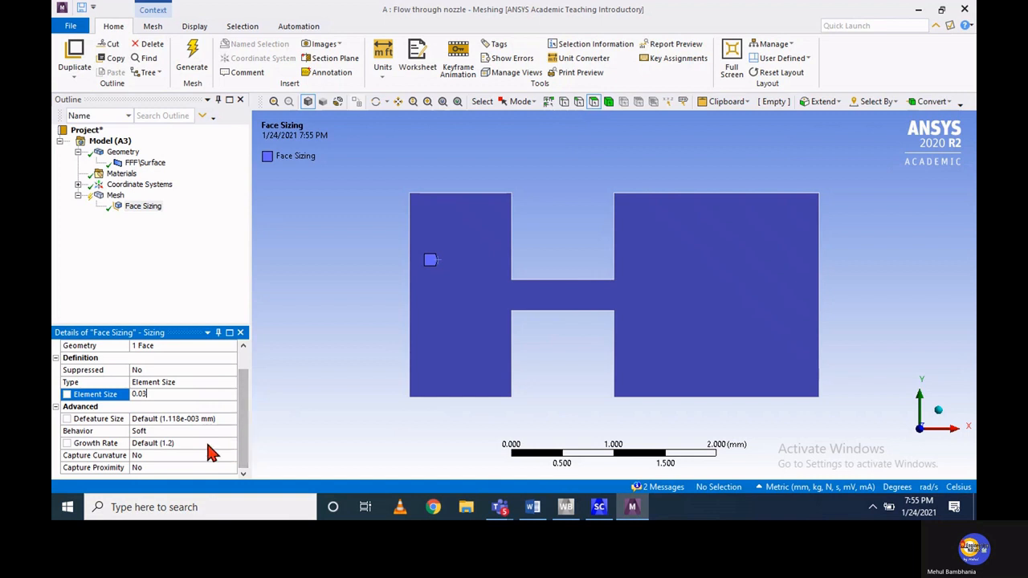
click(160, 435)
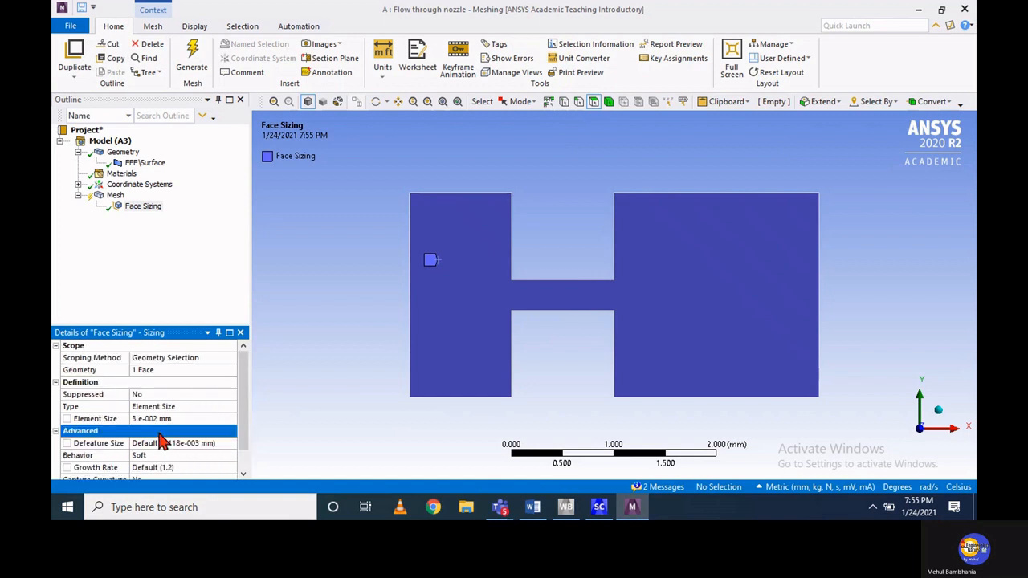
Set the face sizing behavior to Hard and generate the mesh
click(167, 455)
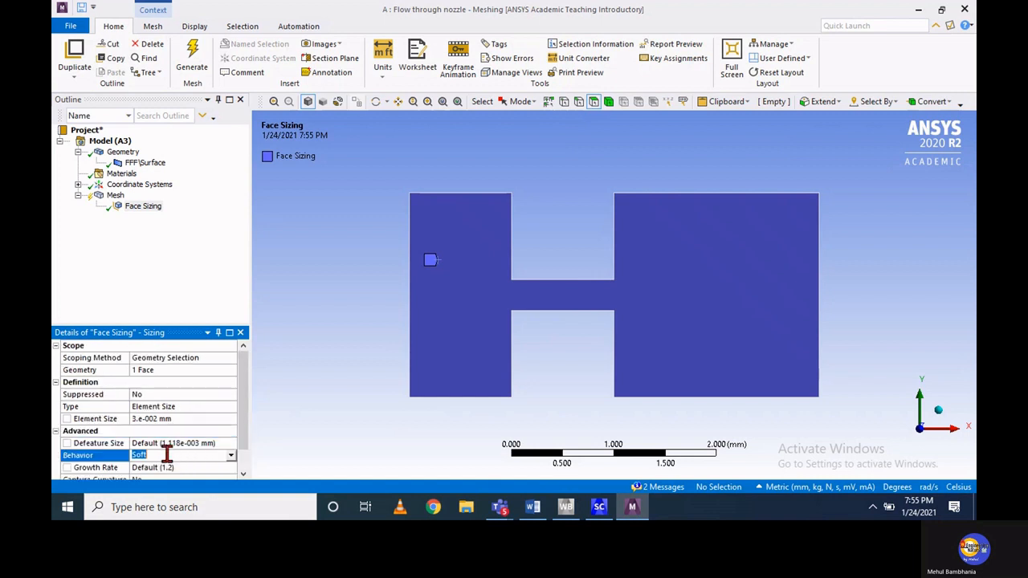
click(230, 455)
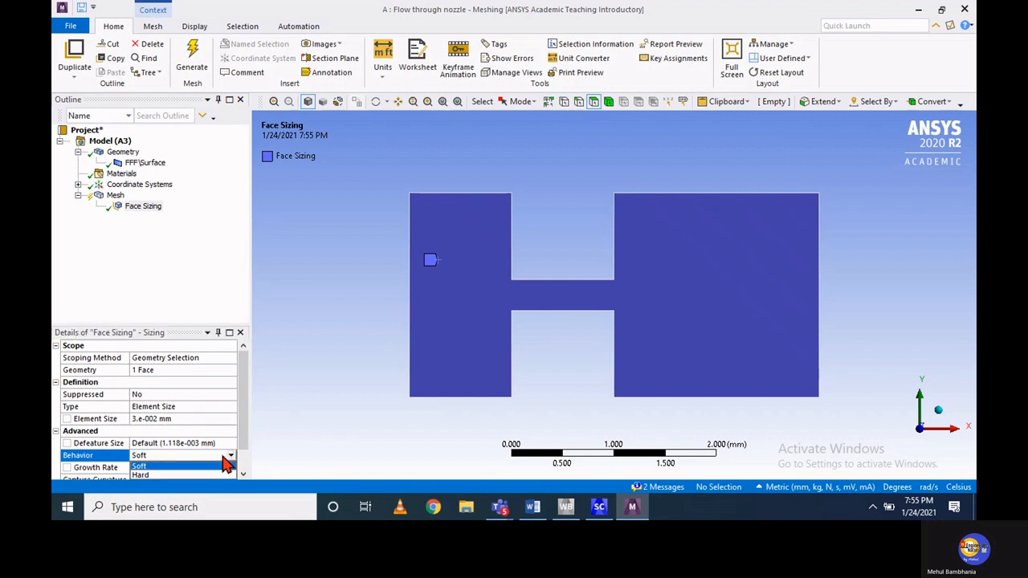
click(141, 475)
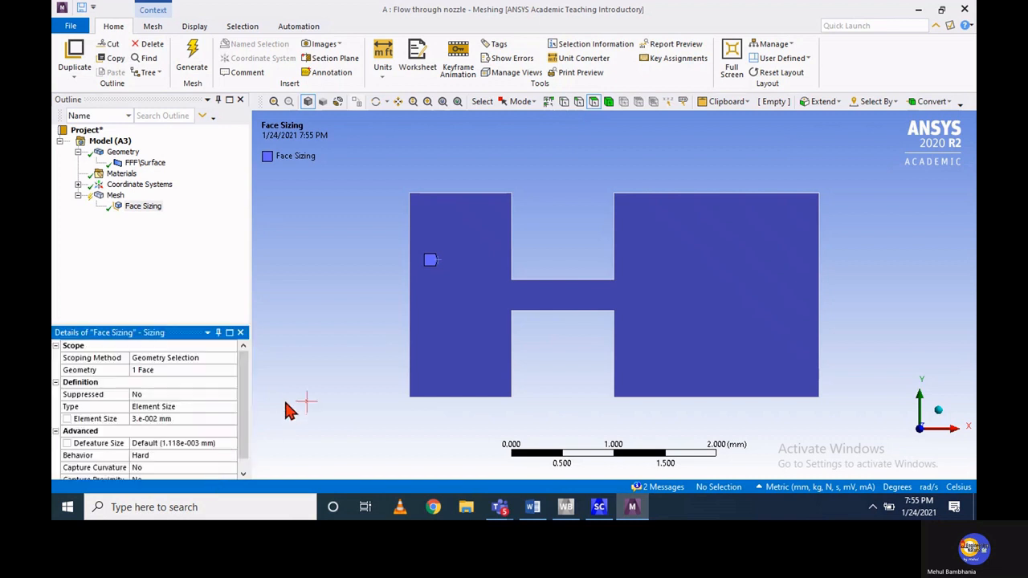
click(193, 68)
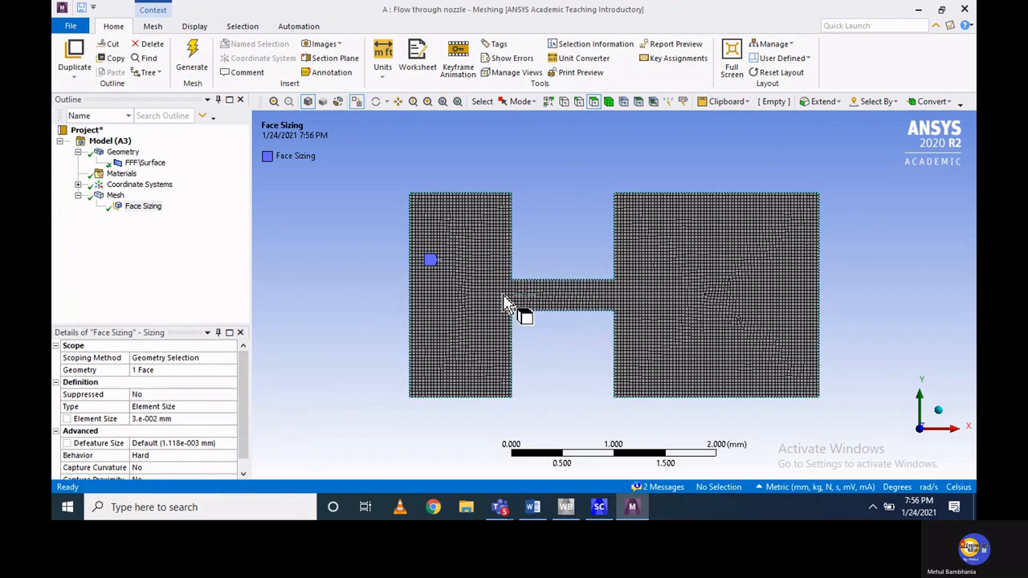
Inspect the generated mesh around the nozzle throat and show the mesh statistics for nodes and elements
scroll(504, 305, up, 5)
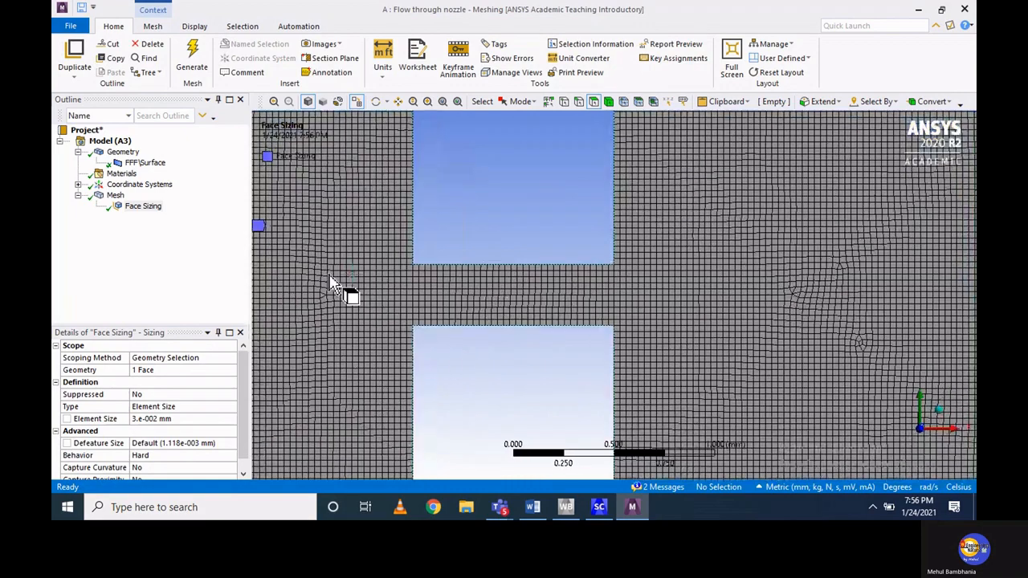
scroll(513, 321, up, 4)
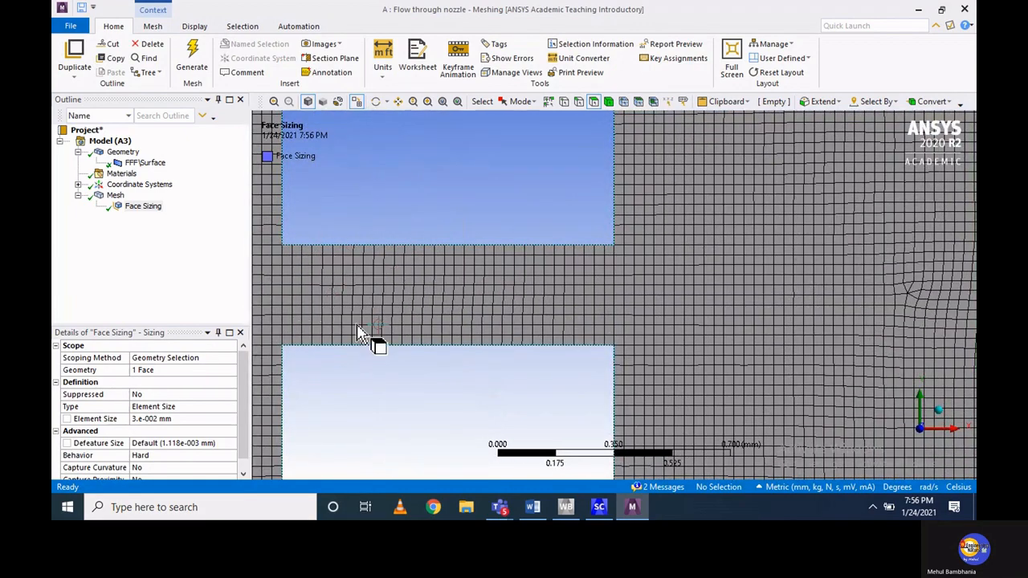
scroll(247, 390, down, 1)
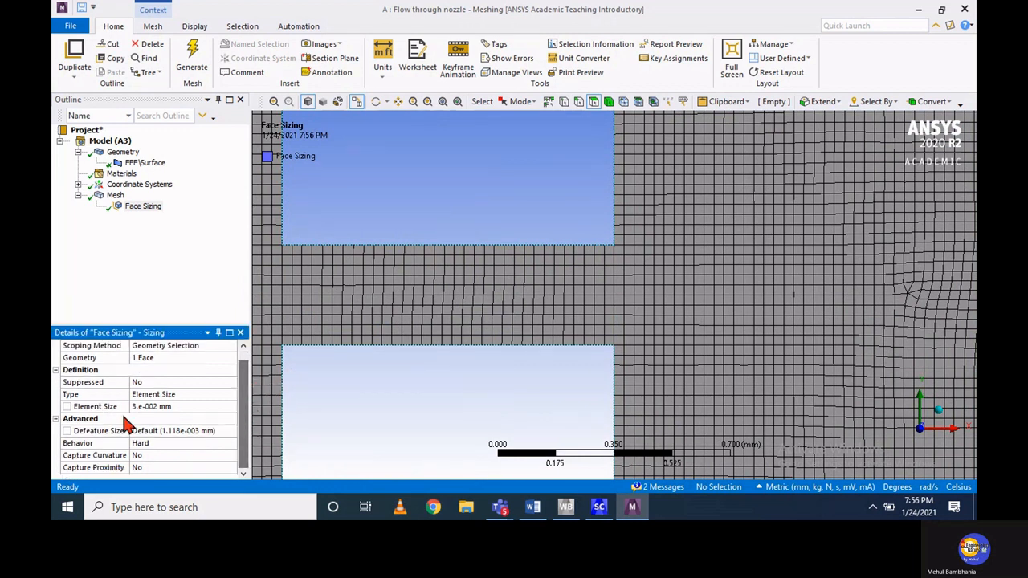
click(61, 418)
click(56, 371)
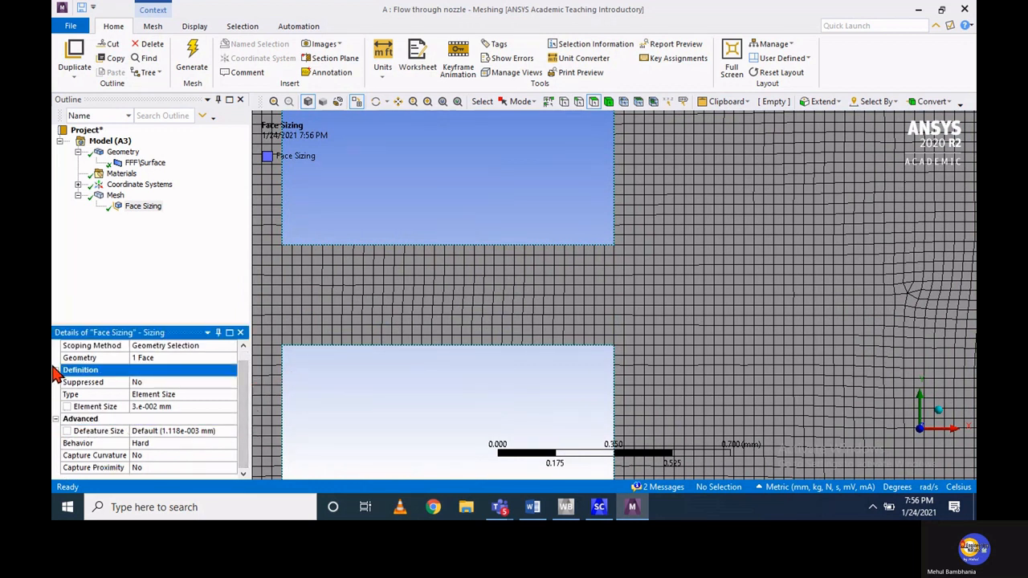
click(56, 371)
click(58, 394)
click(58, 394)
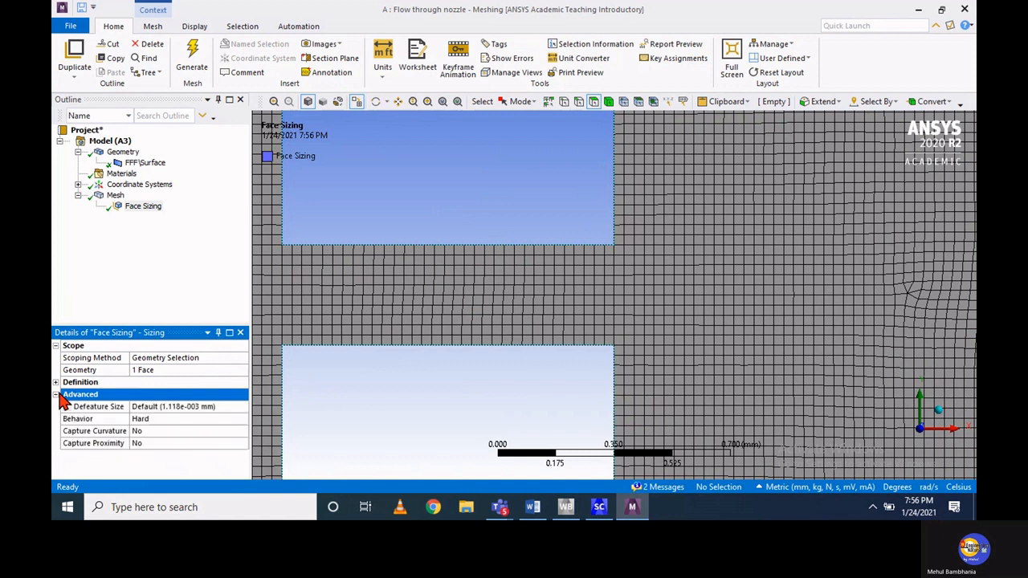
click(58, 395)
click(114, 195)
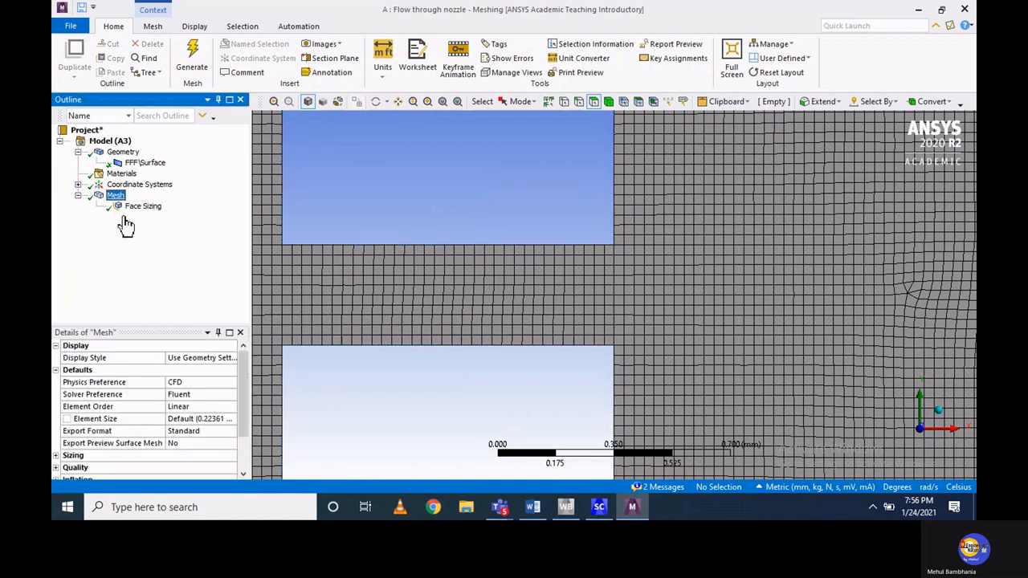
click(56, 370)
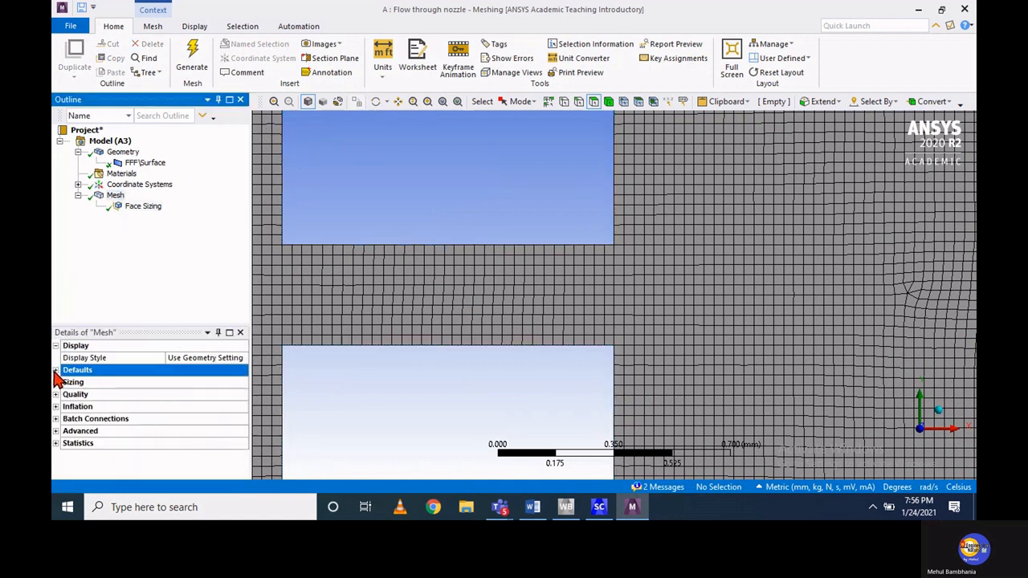
click(56, 444)
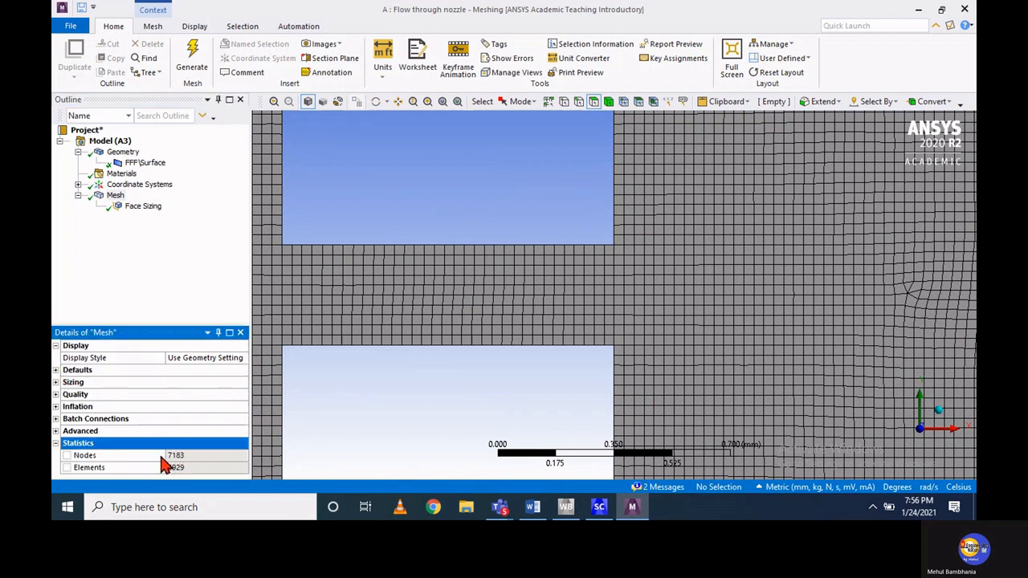
Insert a Refinement control under Mesh, scoped to the six wall edges bordering the notches above and below the throat
click(117, 198)
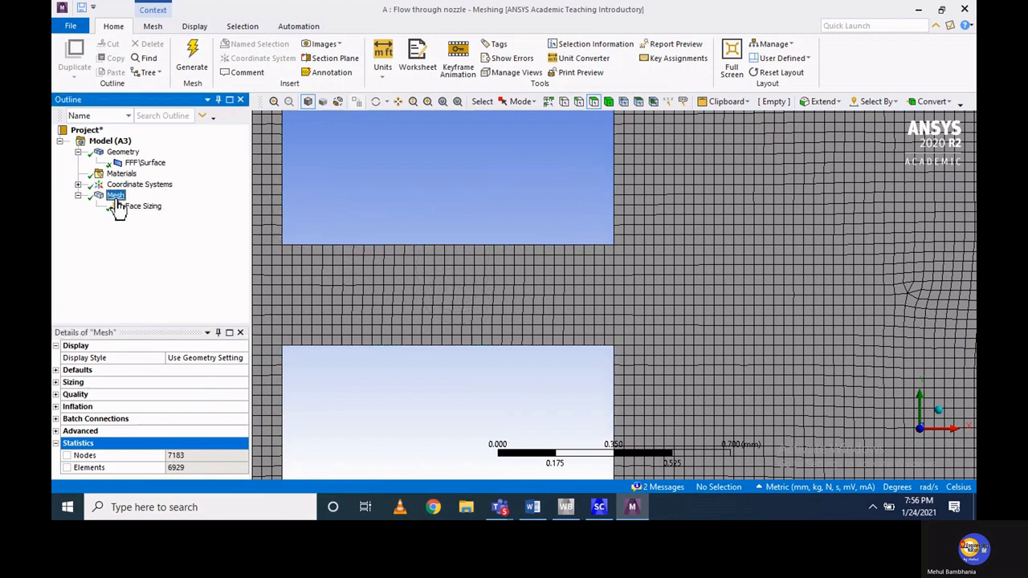
right_click(118, 207)
mouse_move(138, 209)
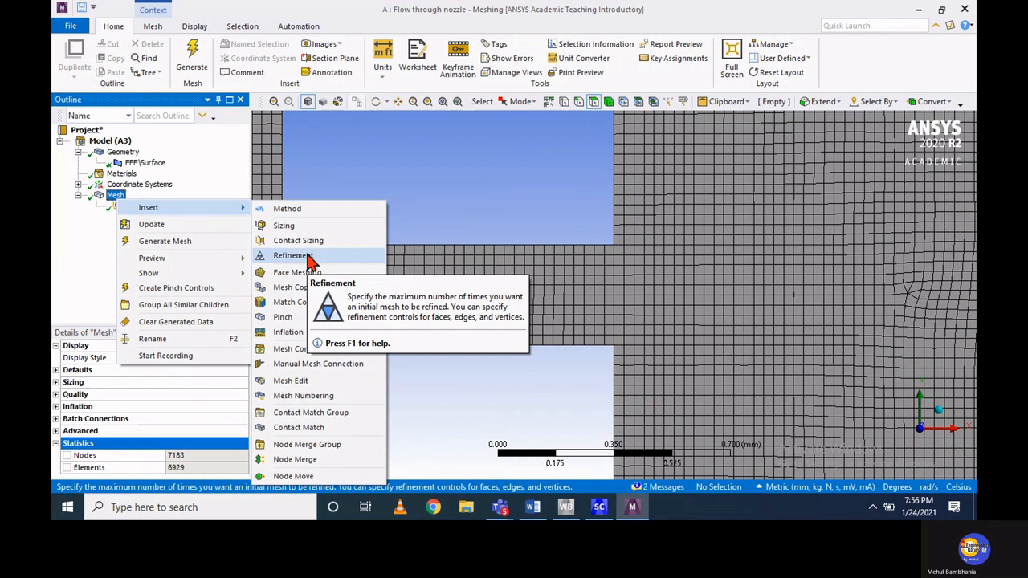
click(293, 256)
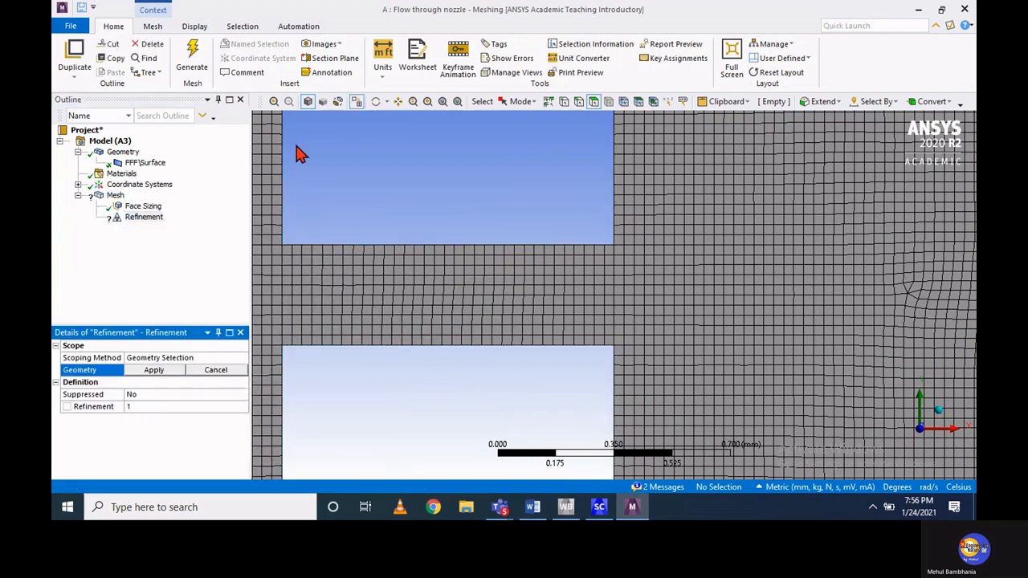
click(577, 102)
click(298, 179)
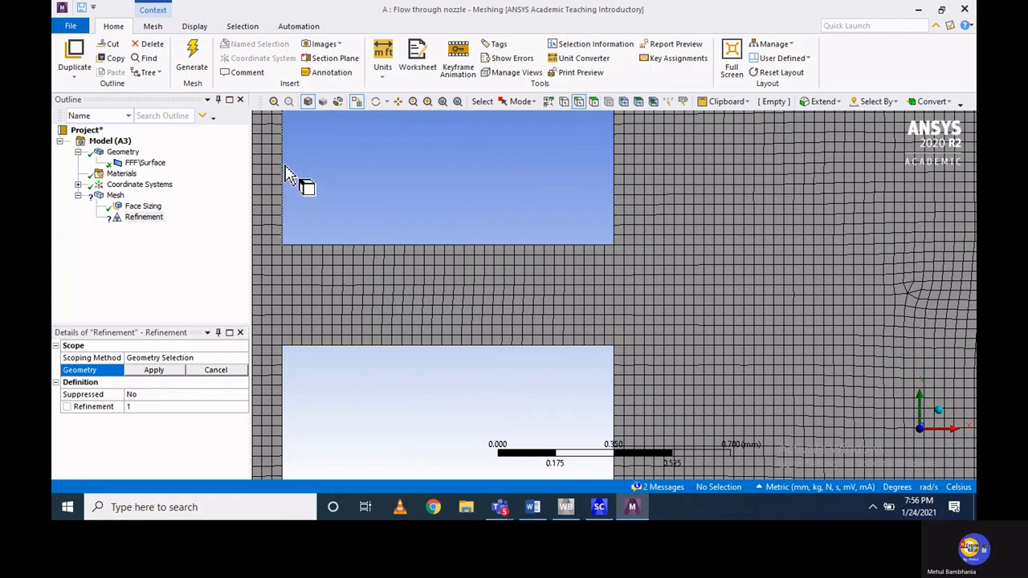
ctrl+click(354, 244)
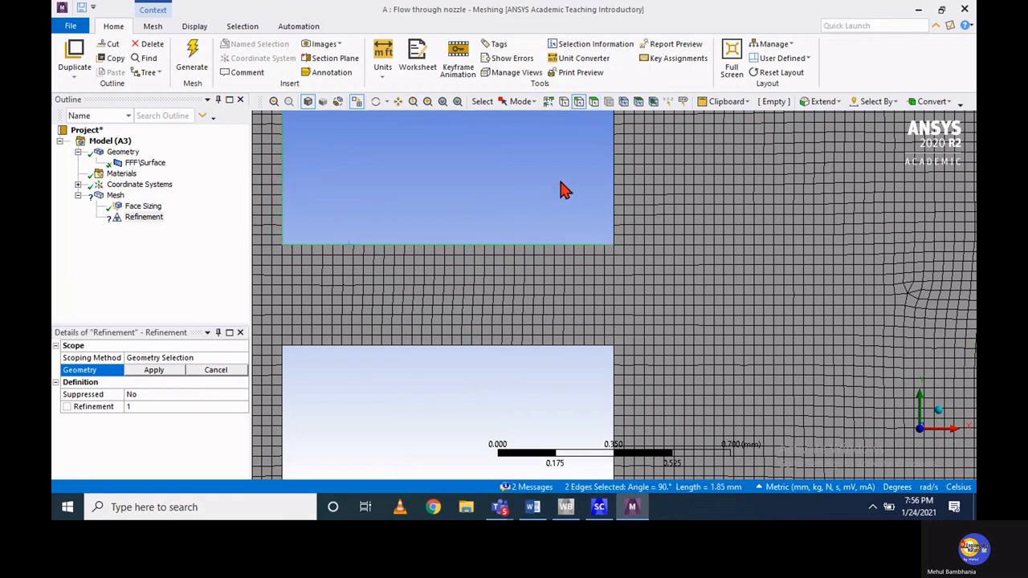
ctrl+click(617, 180)
ctrl+click(616, 377)
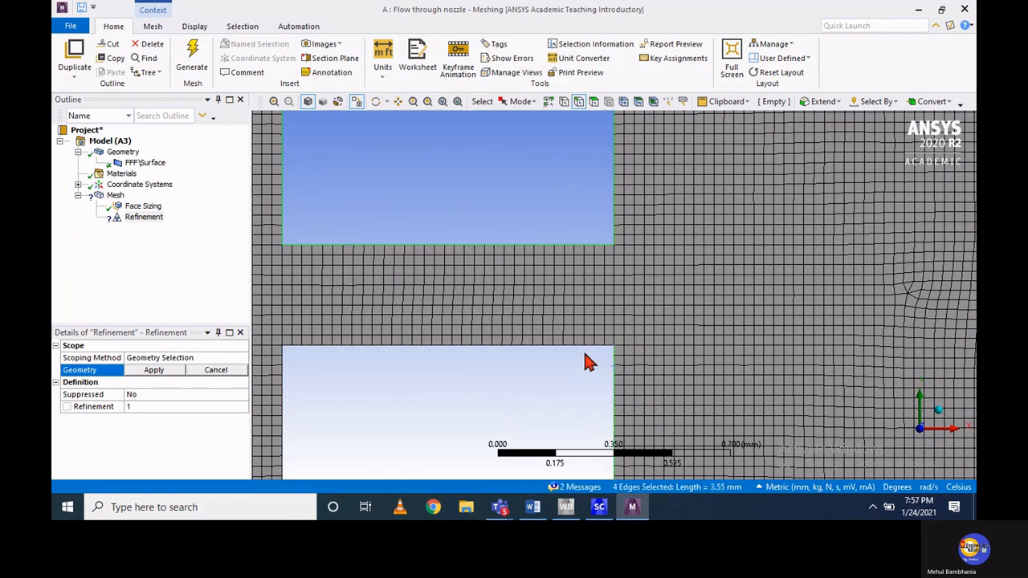
ctrl+click(580, 348)
ctrl+click(284, 394)
click(162, 374)
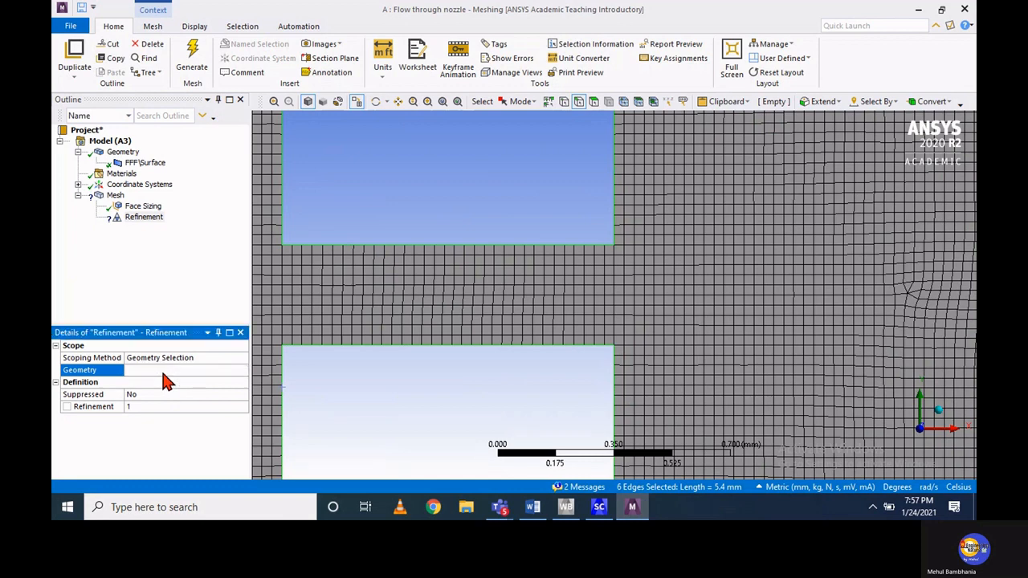
Set the edge refinement level to 2 and regenerate the mesh
click(211, 407)
click(212, 407)
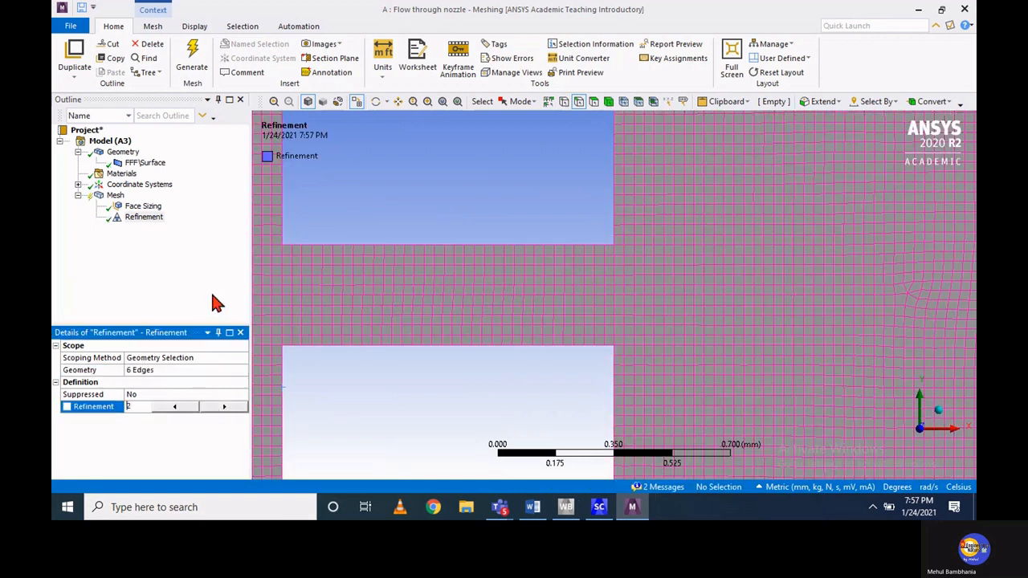
click(192, 62)
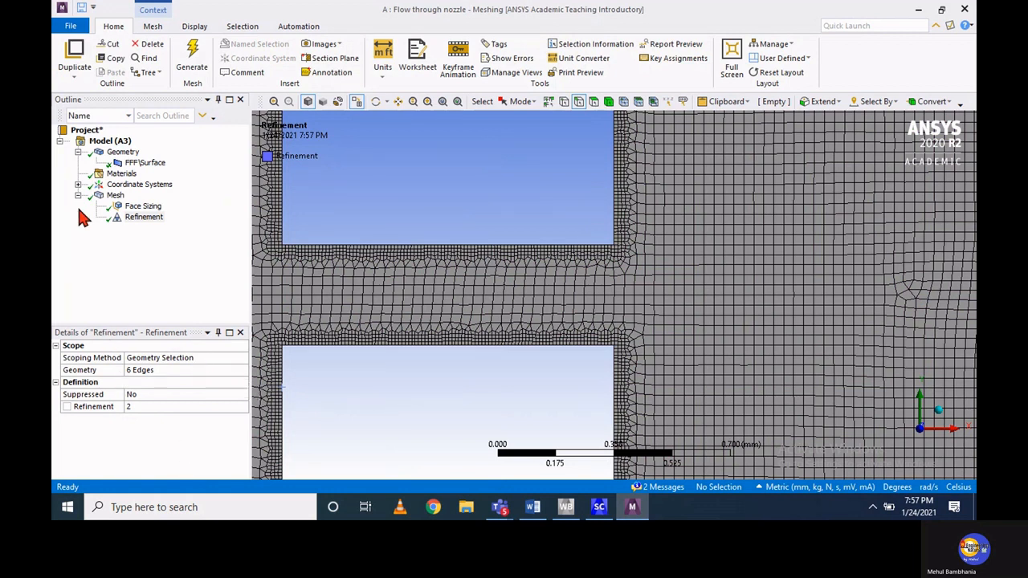
Check the refined mesh's node and element statistics and view the mesh over the whole nozzle
click(113, 186)
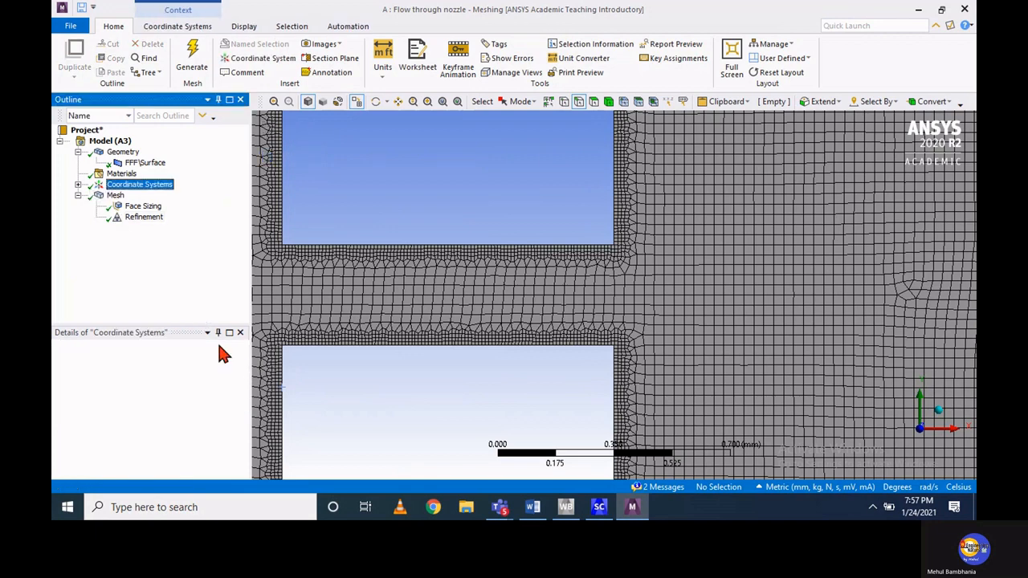
click(117, 196)
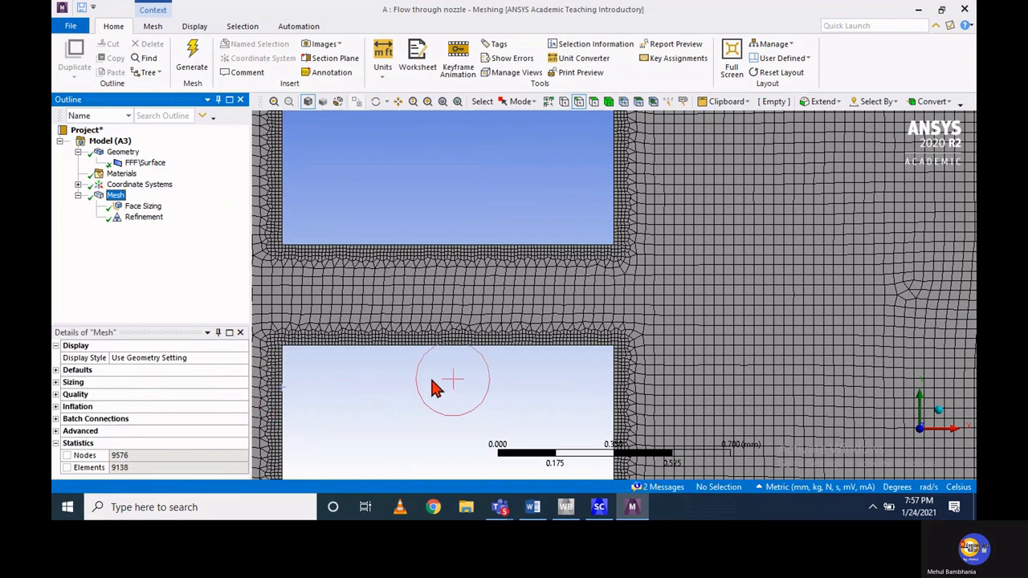
scroll(433, 388, down, 5)
scroll(434, 387, down, 1)
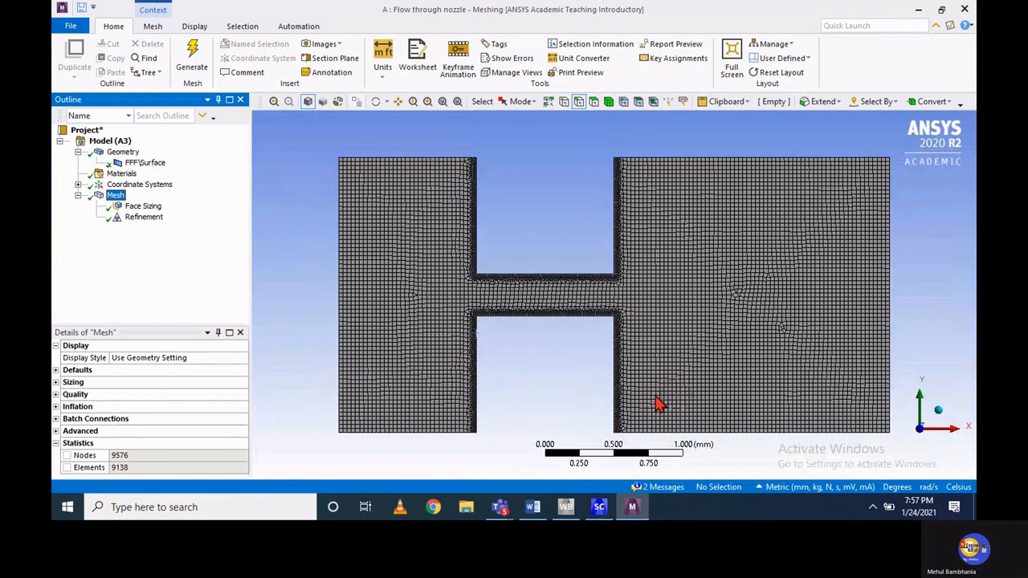
Insert a mapped quadrilateral Face Meshing control under Mesh, scoped to the nozzle face, and regenerate the mesh
right_click(115, 197)
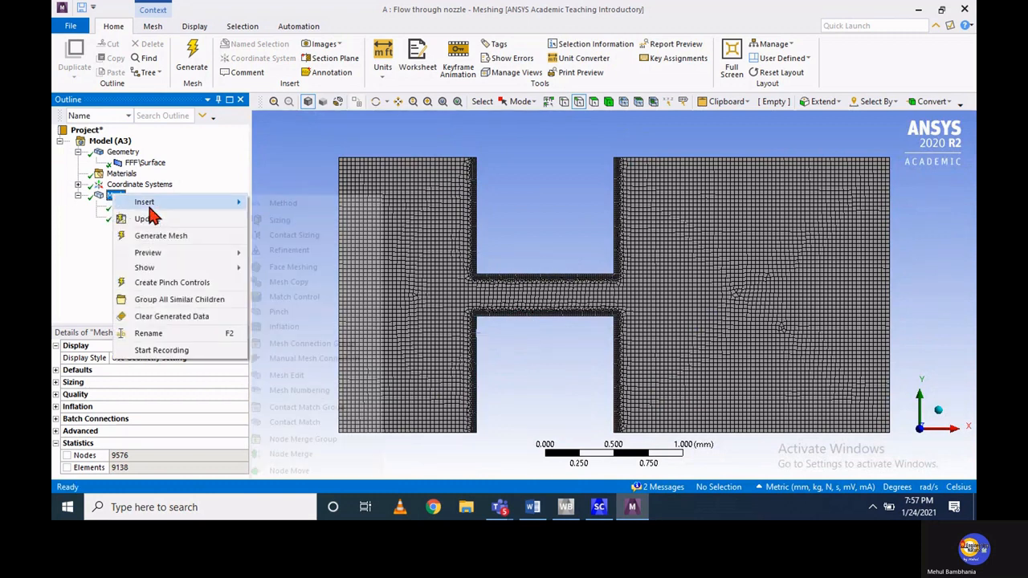
mouse_move(165, 201)
click(297, 268)
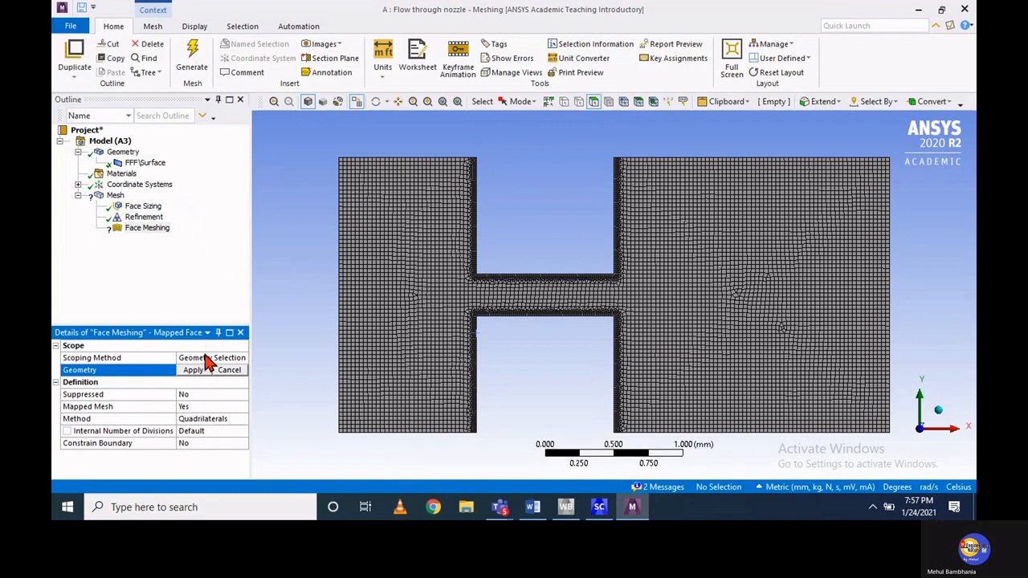
click(427, 222)
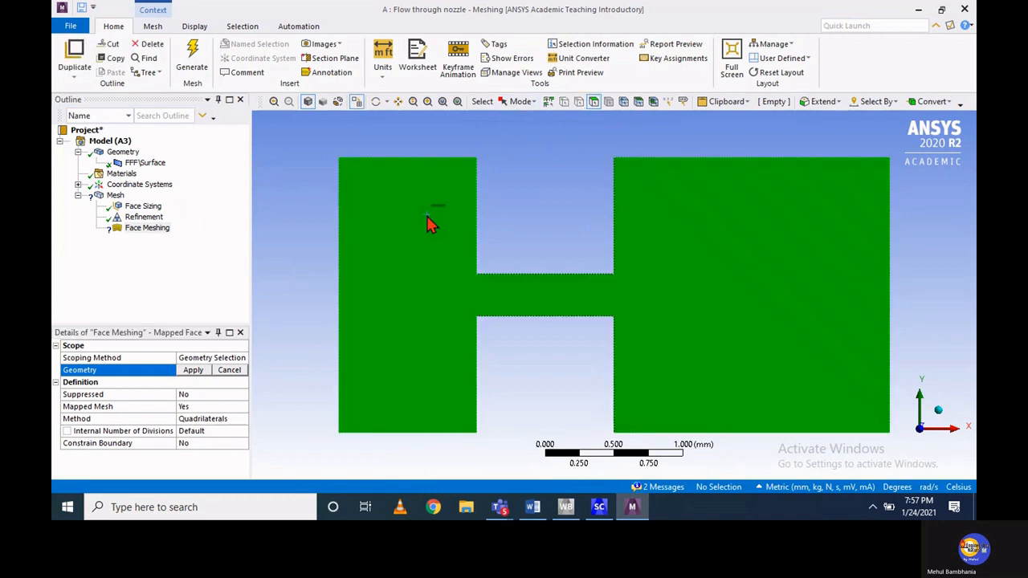
click(195, 372)
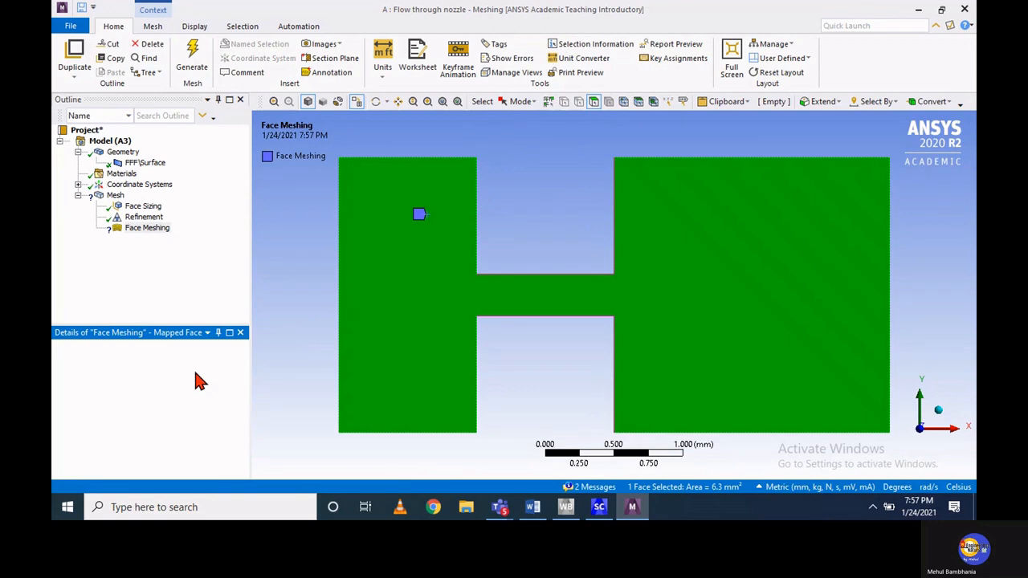
click(190, 48)
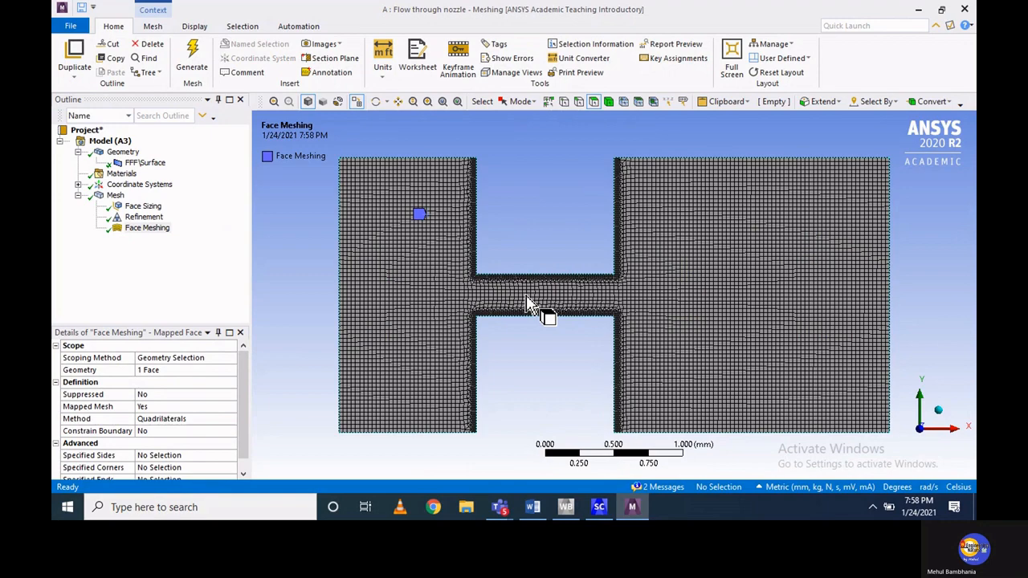
Inspect the mapped mesh around the nozzle throat and check the mesh's node and element statistics
scroll(530, 305, up, 5)
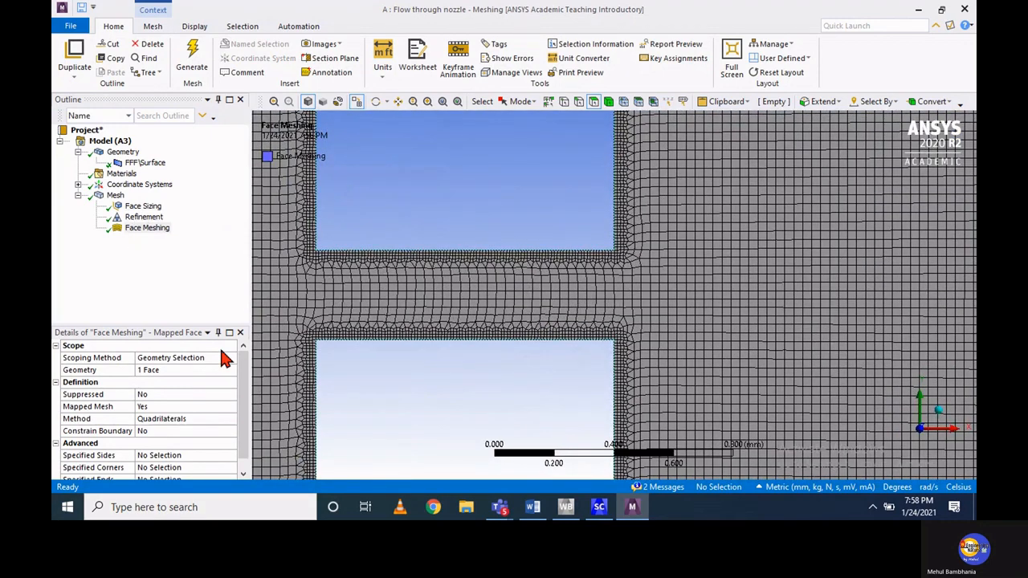
click(56, 383)
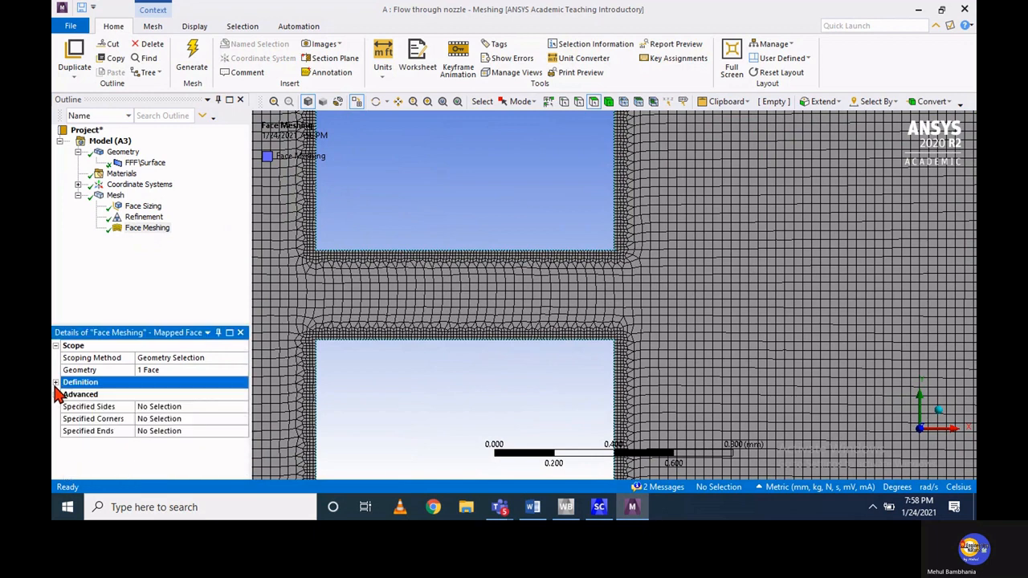
click(118, 195)
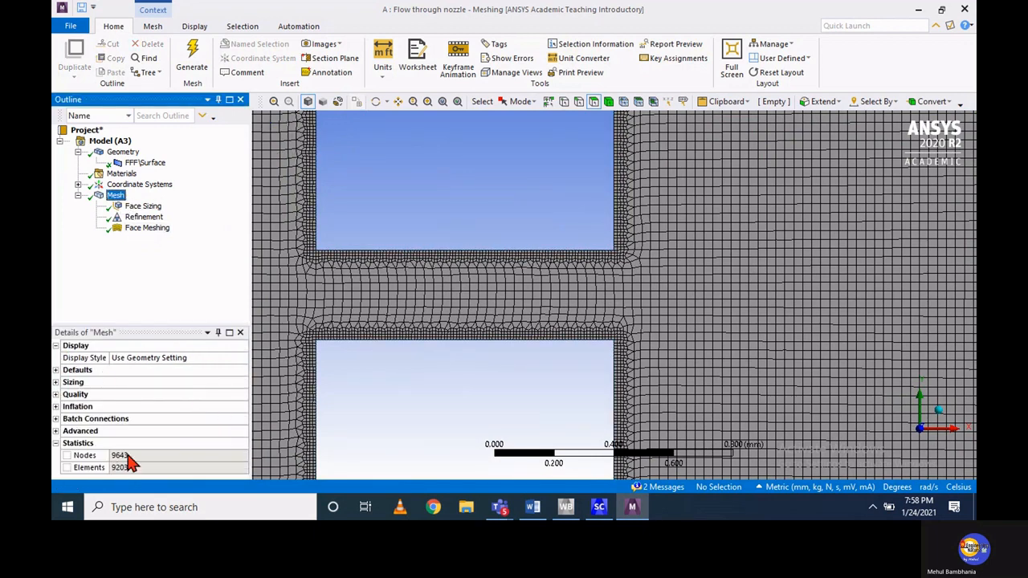
click(576, 355)
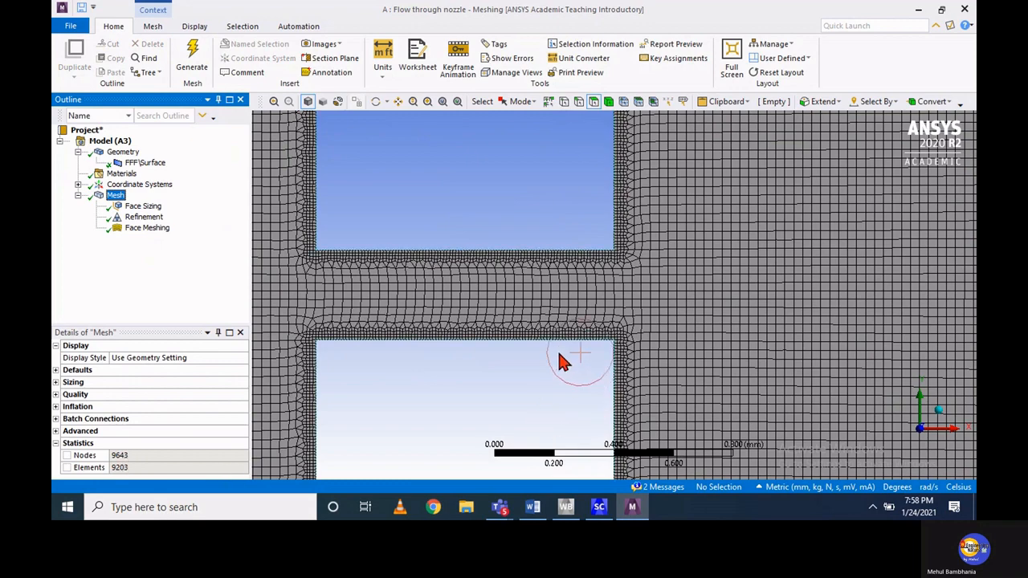
scroll(562, 362, up, 3)
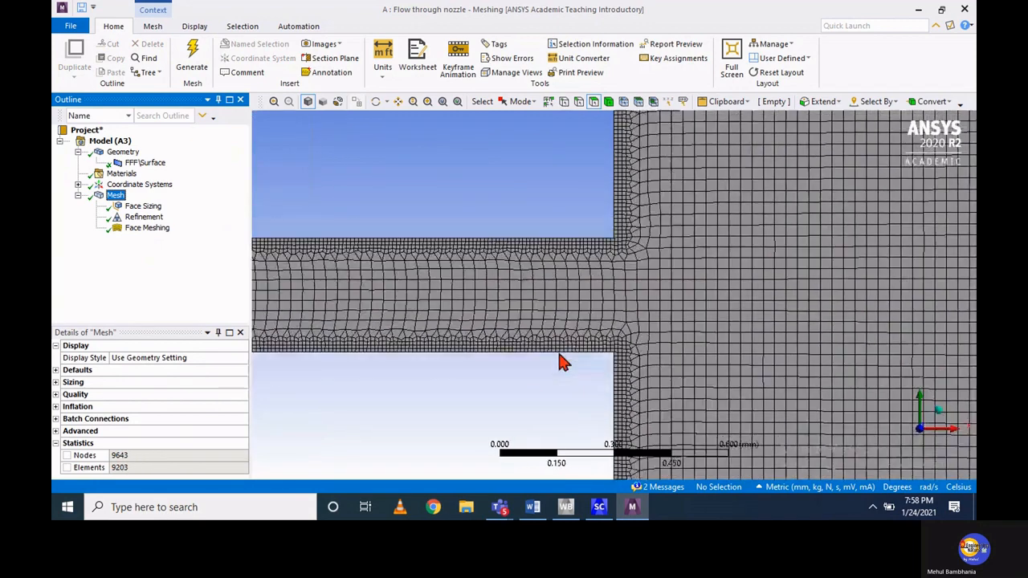
scroll(562, 361, down, 5)
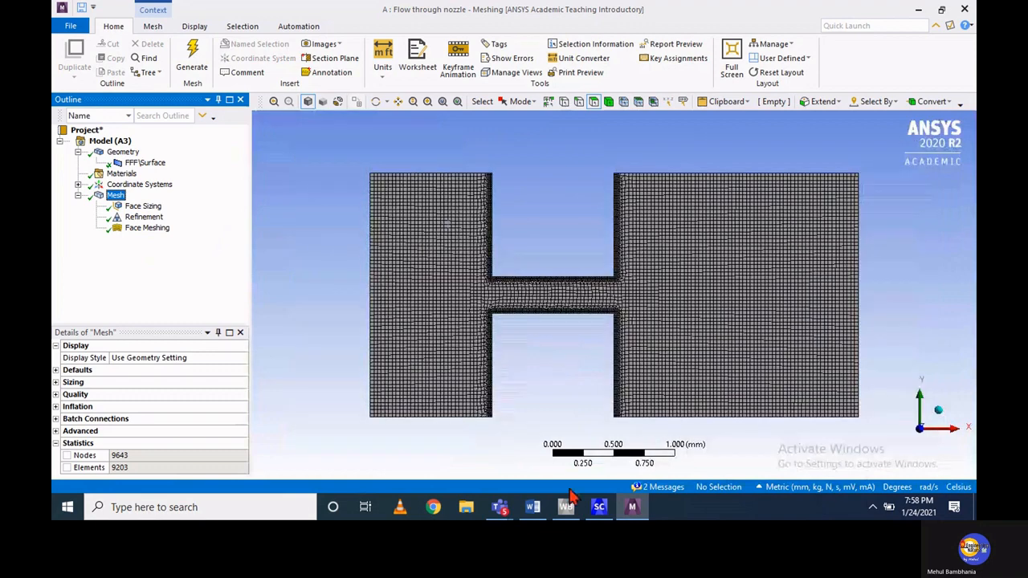
click(566, 506)
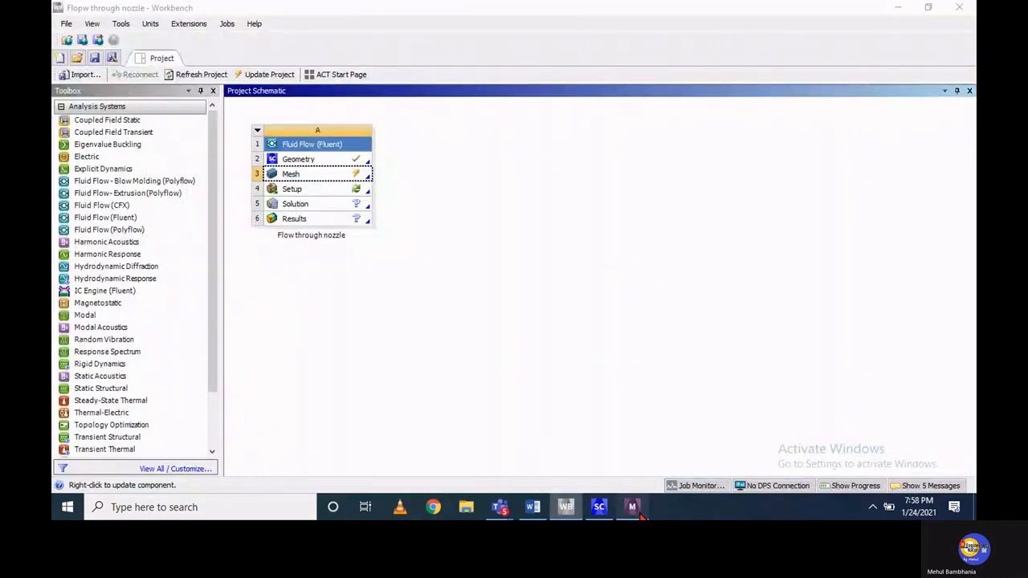
click(634, 511)
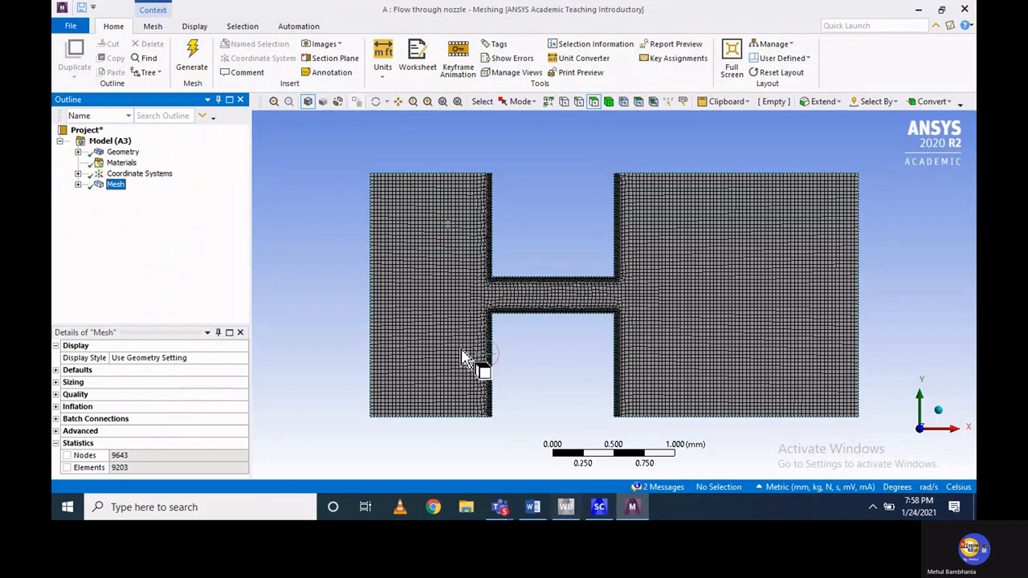
Create a named selection called Inlet from the domain's far-left vertical edge
click(578, 102)
click(376, 282)
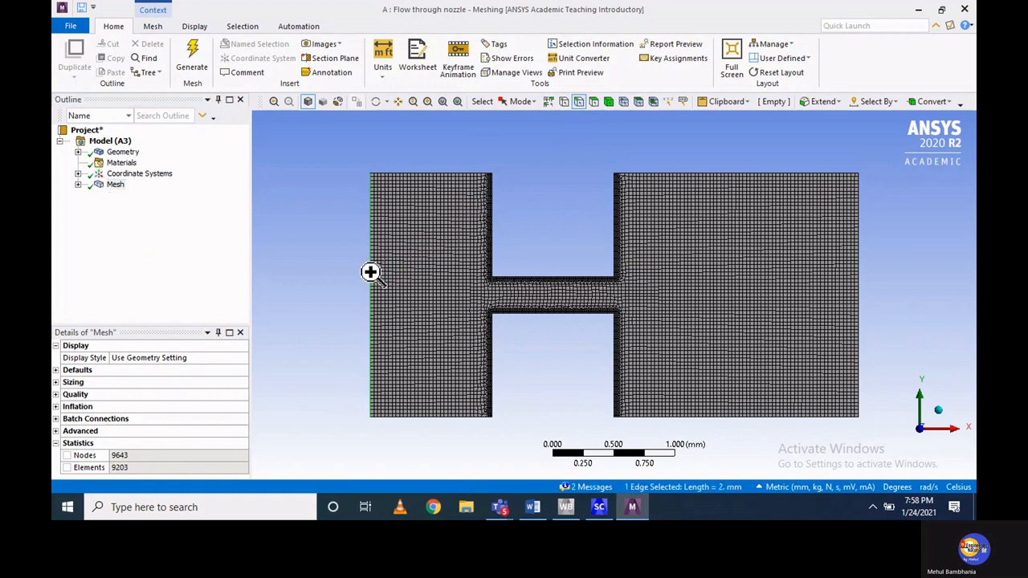
right_click(372, 280)
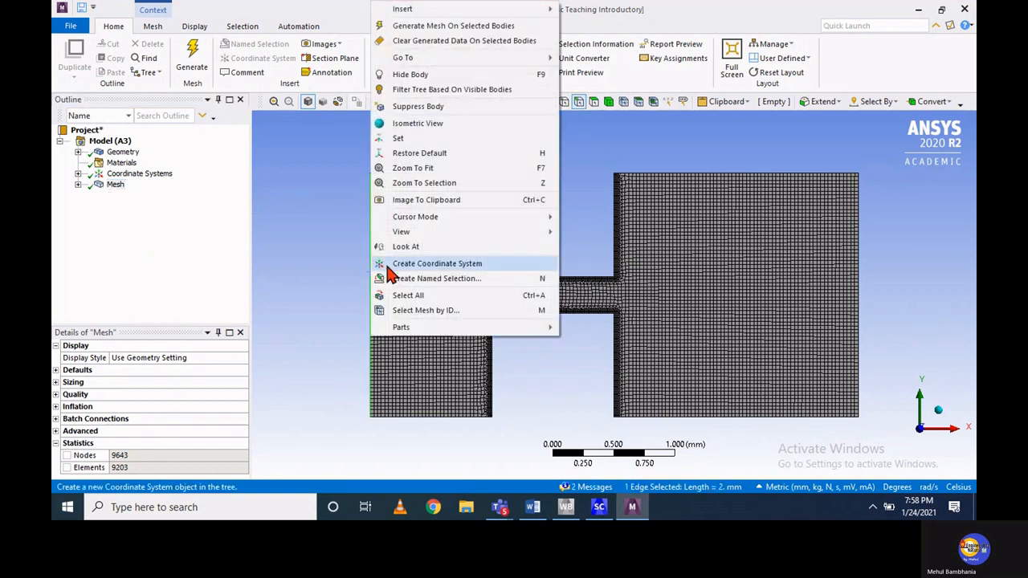
click(394, 281)
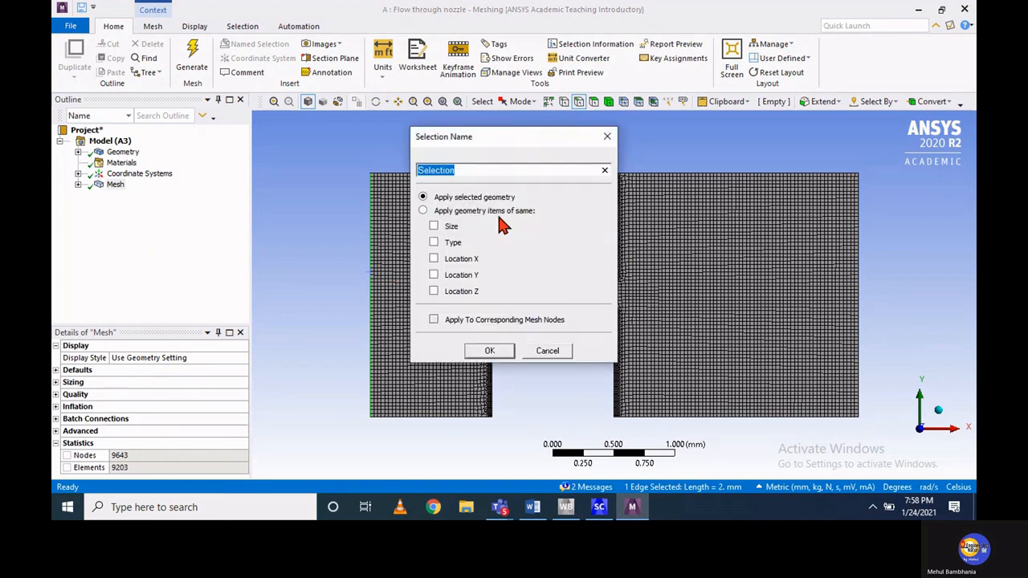
text(Inlet)
click(491, 351)
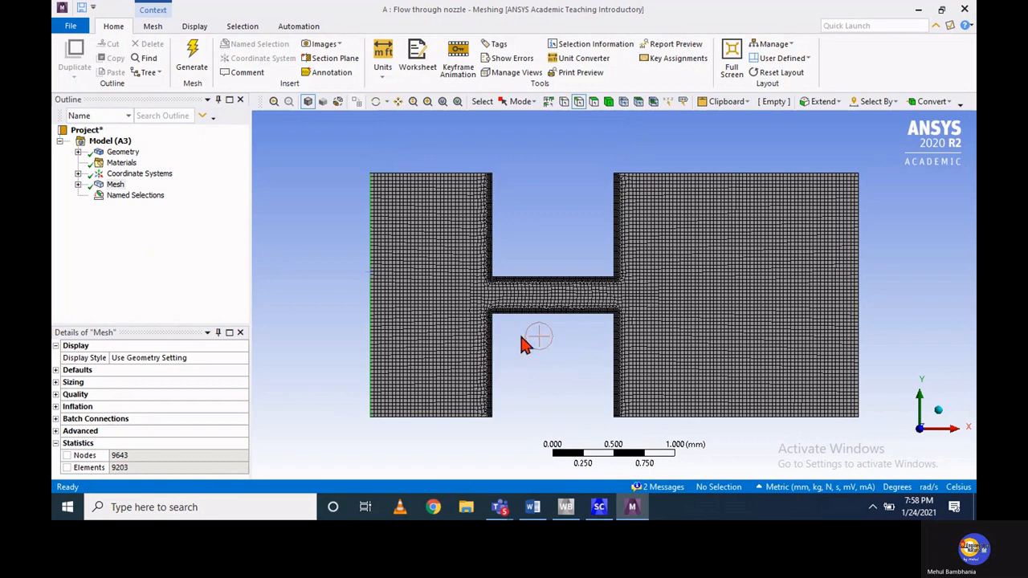
Create a named selection called Outlet from the domain's far-right vertical edge
click(861, 289)
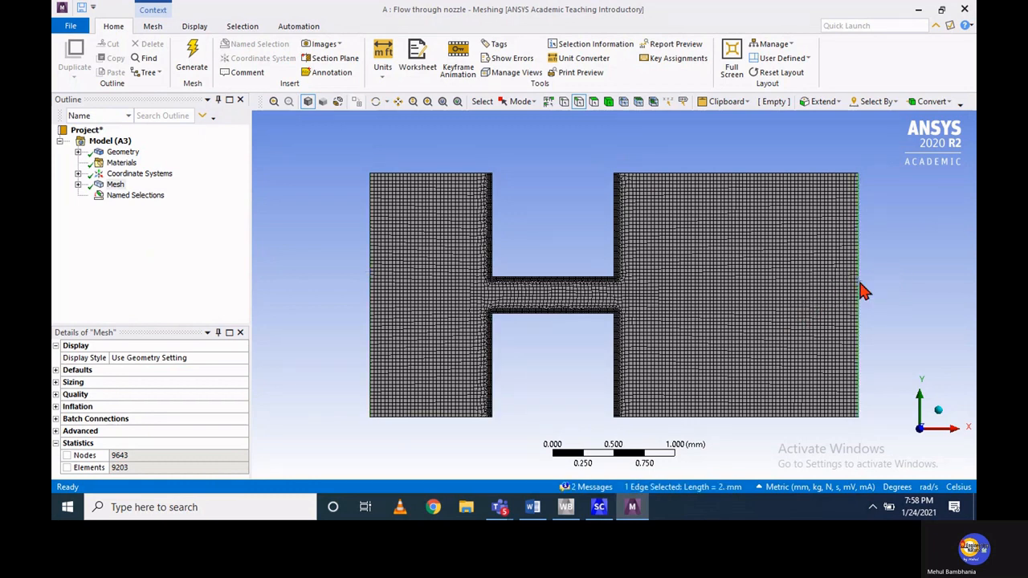
right_click(861, 289)
click(853, 279)
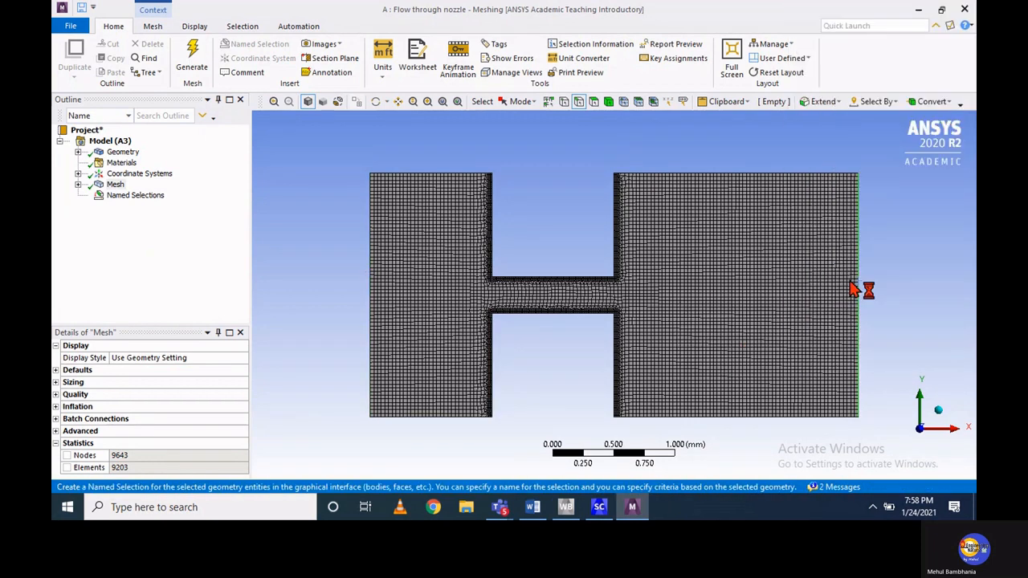
text(Outlet)
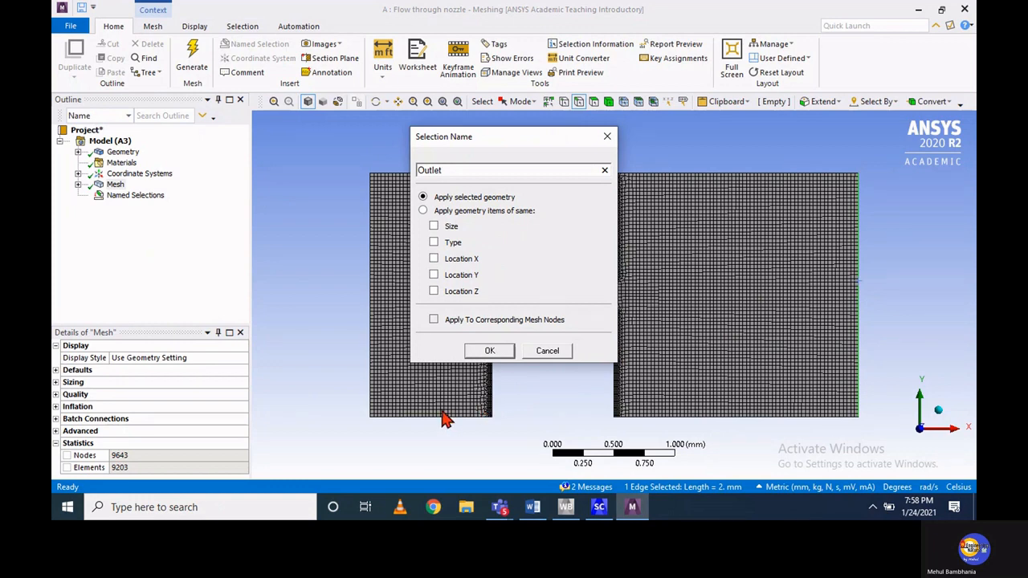
click(489, 351)
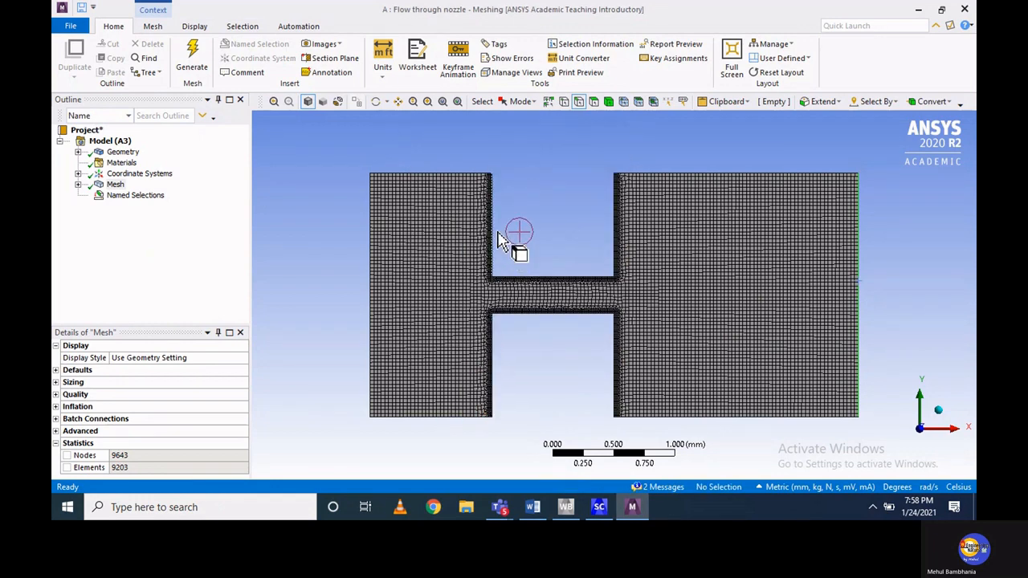
Create a named selection called Nozzle wall from the six edges bordering the notches above and below the throat
click(493, 242)
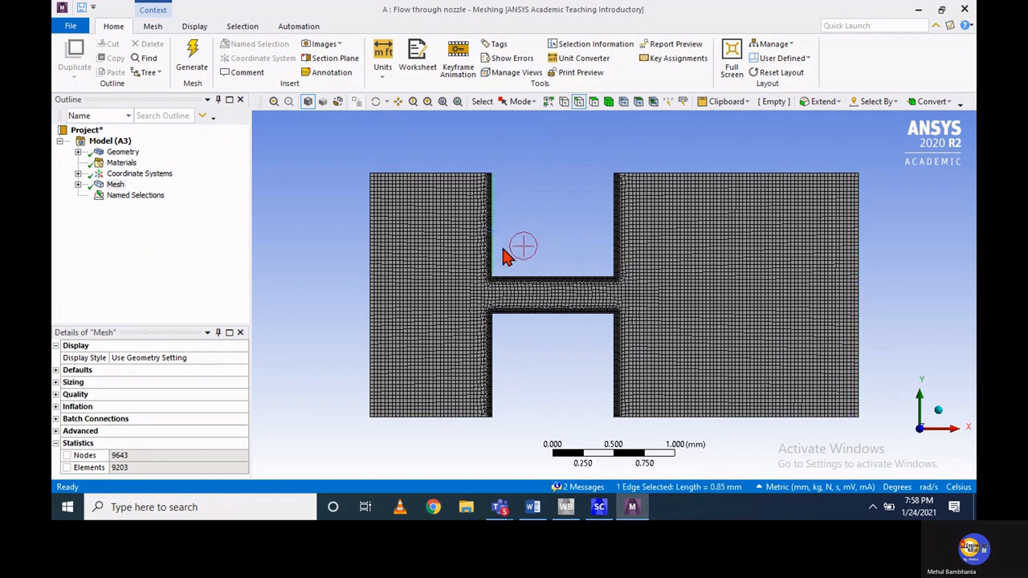
ctrl+click(522, 278)
ctrl+click(616, 232)
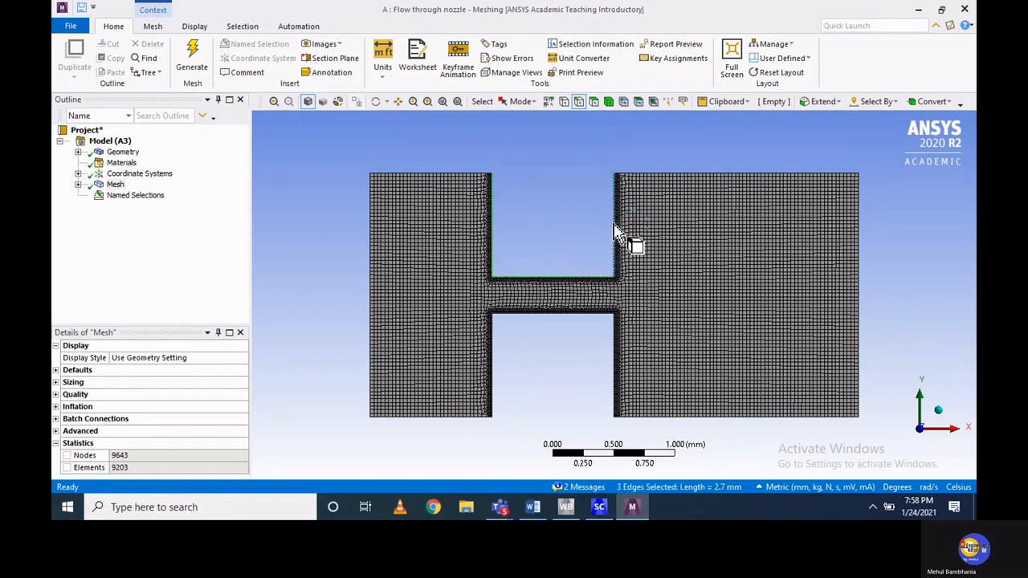
ctrl+click(501, 333)
ctrl+click(521, 313)
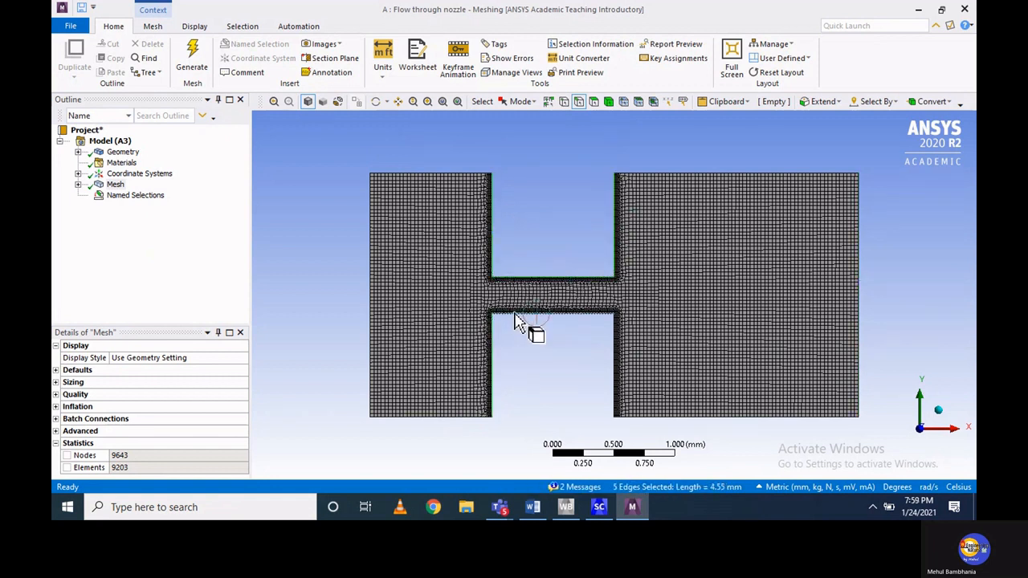
ctrl+click(614, 353)
right_click(614, 353)
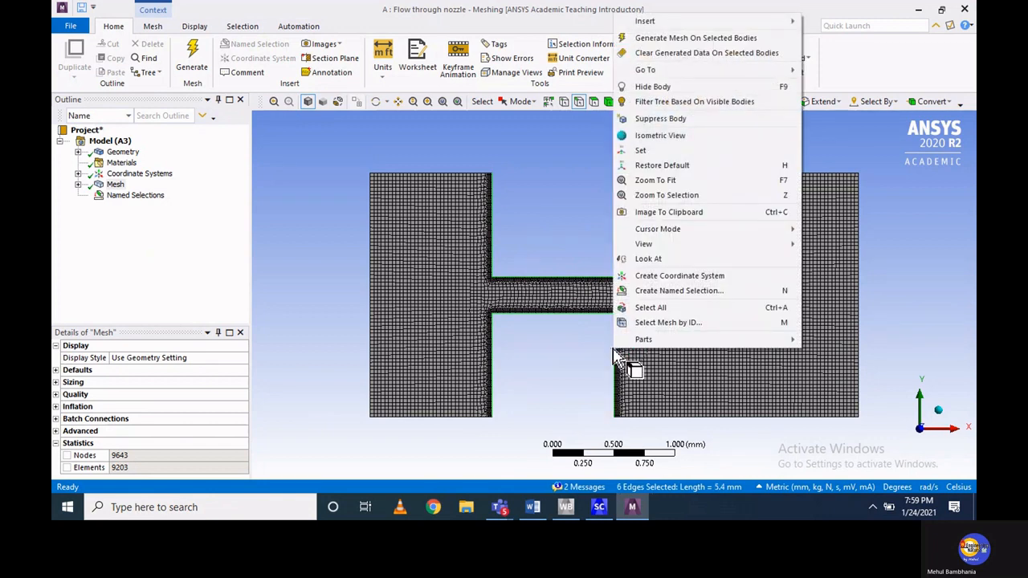
click(654, 292)
text(Nozzle wall)
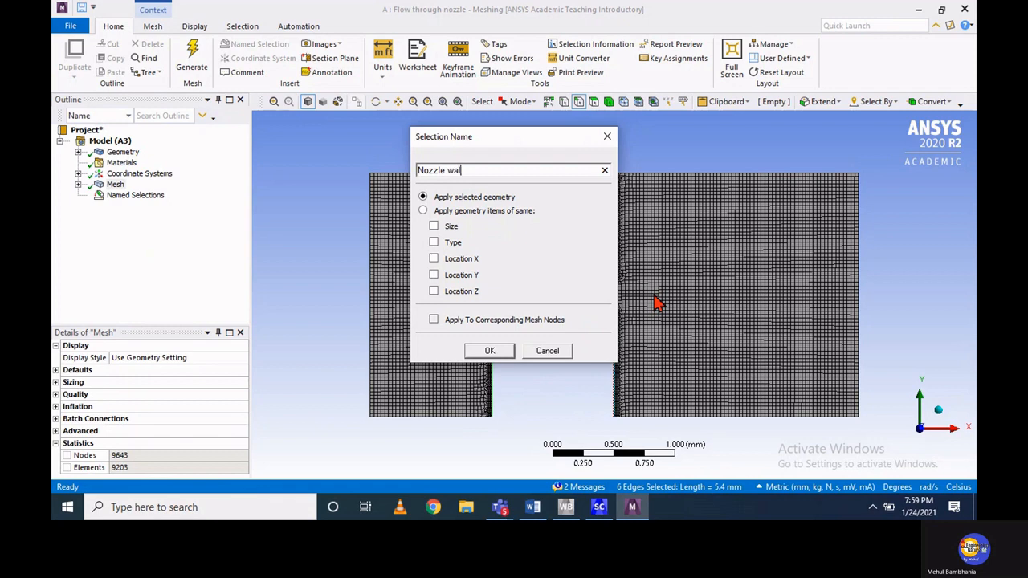
click(490, 351)
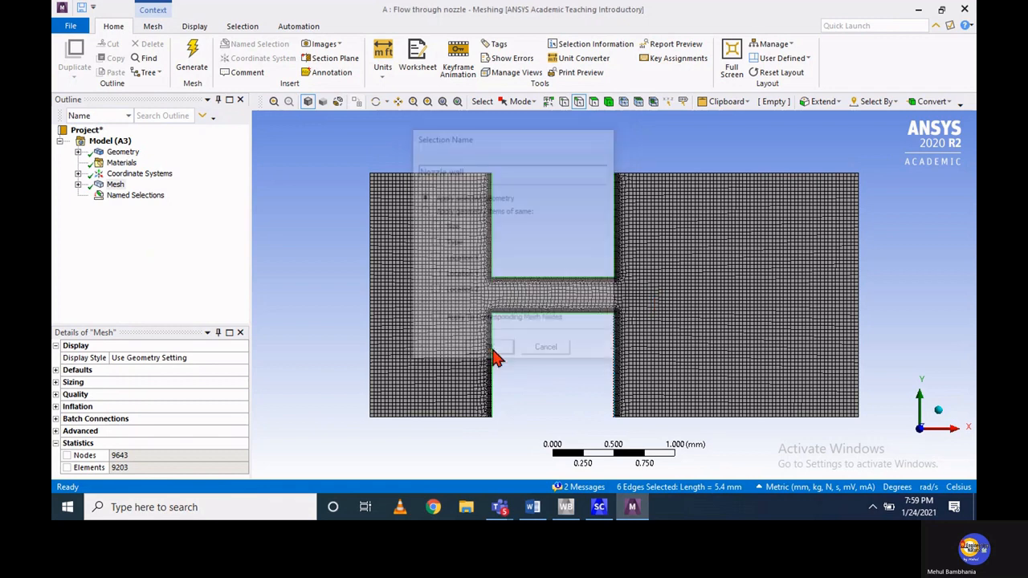
Check which edges the Inlet and Outlet named selections cover in the outline tree, then collapse the group
click(78, 196)
click(130, 207)
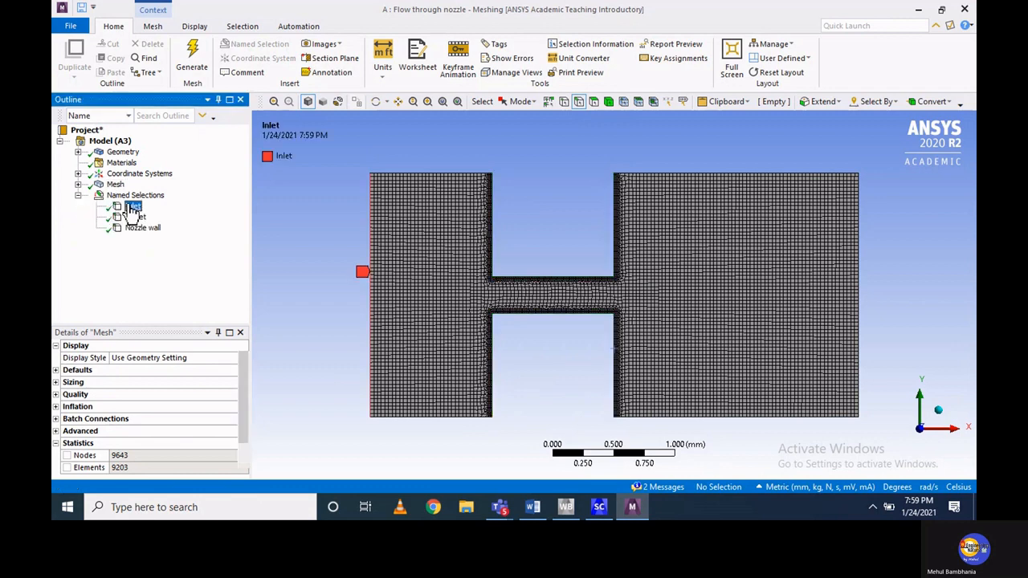
click(130, 216)
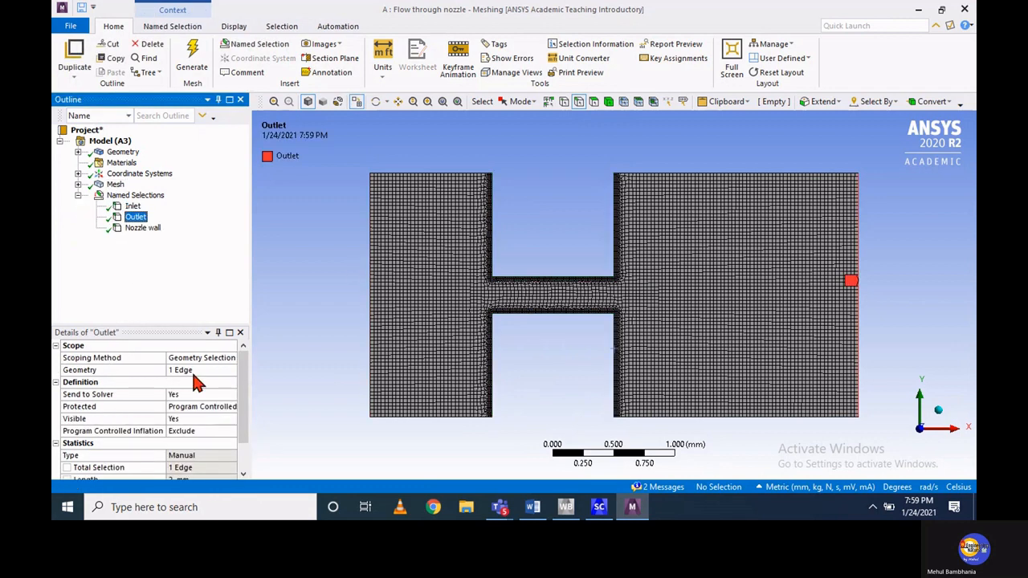
click(80, 196)
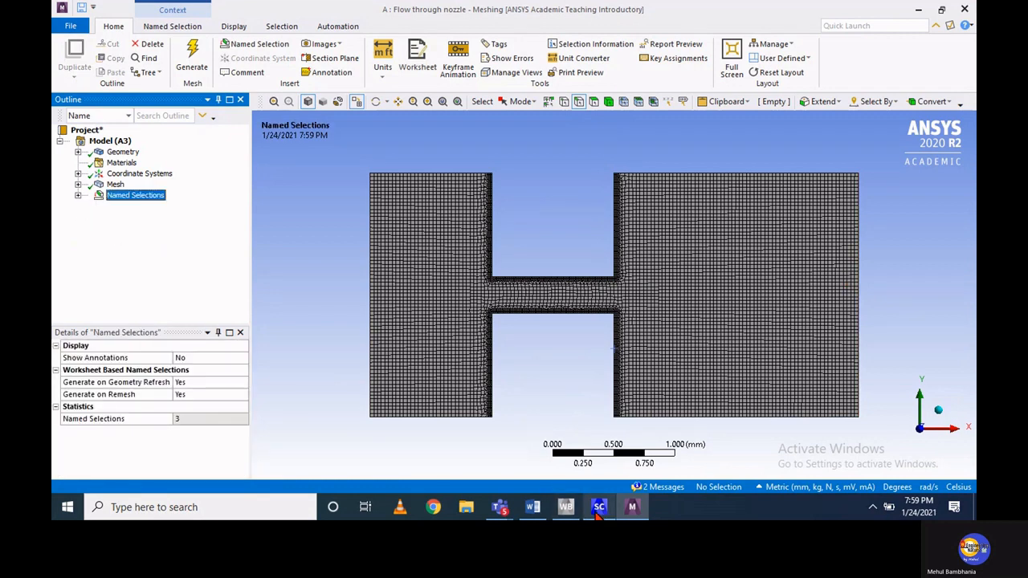
Switch to Workbench, update the Mesh cell of the Fluid Flow (Fluent) system and open its Setup cell
click(598, 513)
click(567, 507)
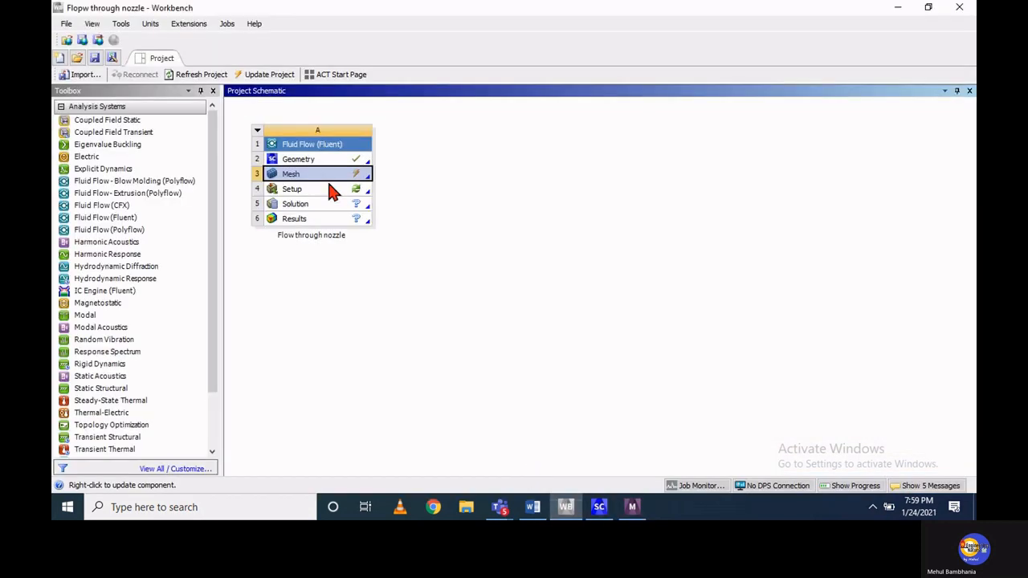
right_click(331, 184)
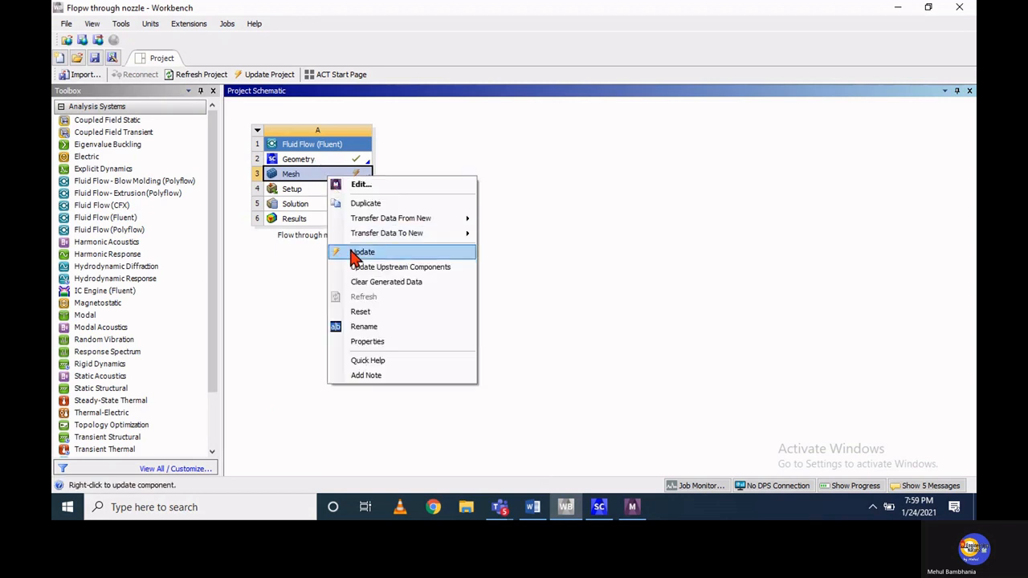
click(353, 252)
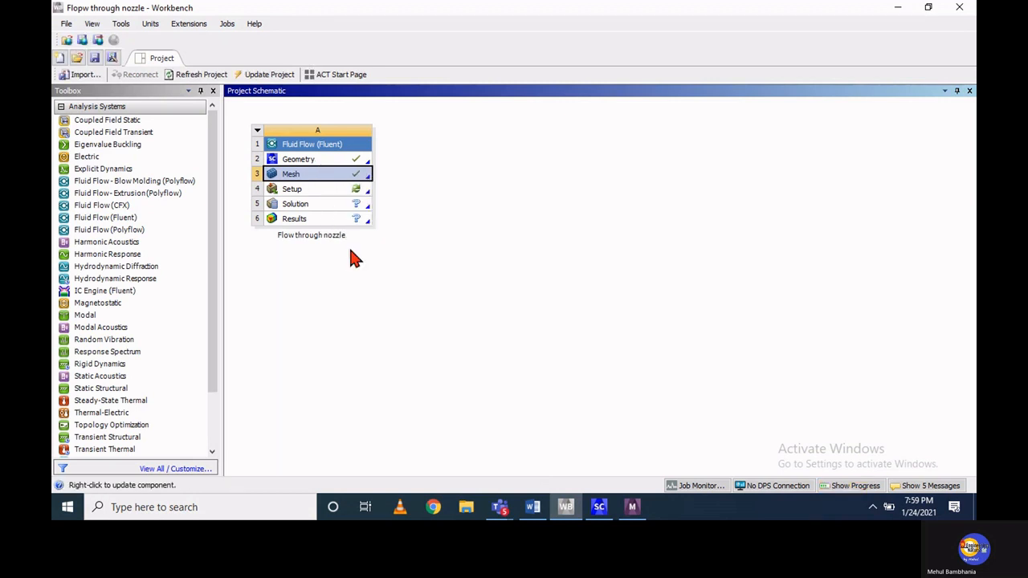
double_click(329, 193)
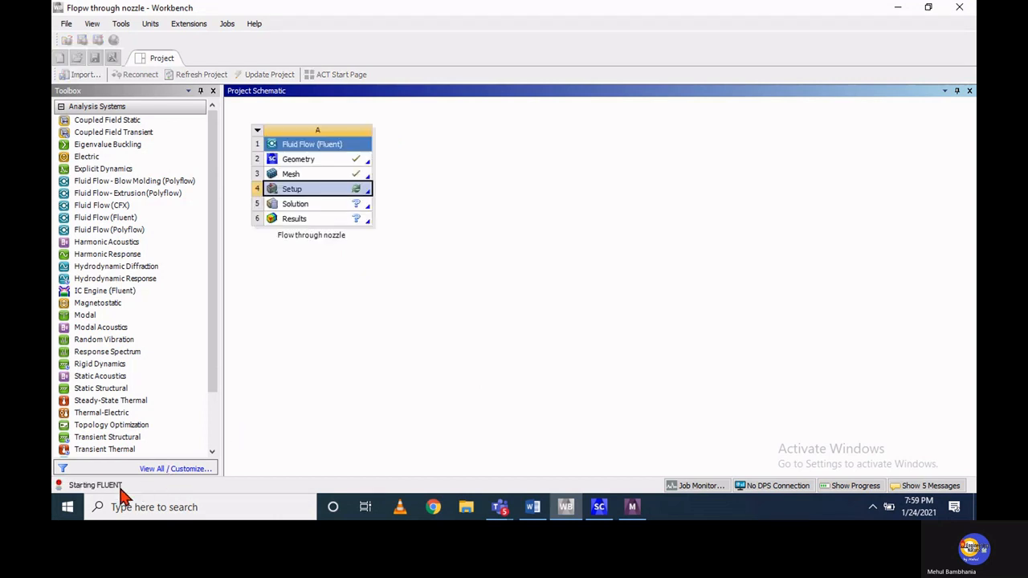
Start the Fluent solver session and collapse the Setup, Solution and Results branches of the outline
click(471, 396)
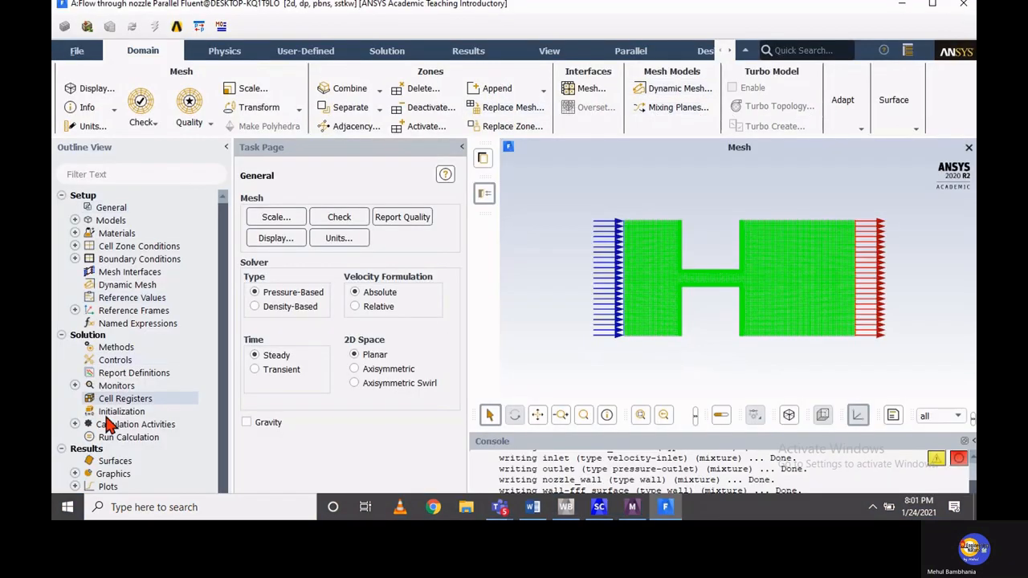
click(61, 195)
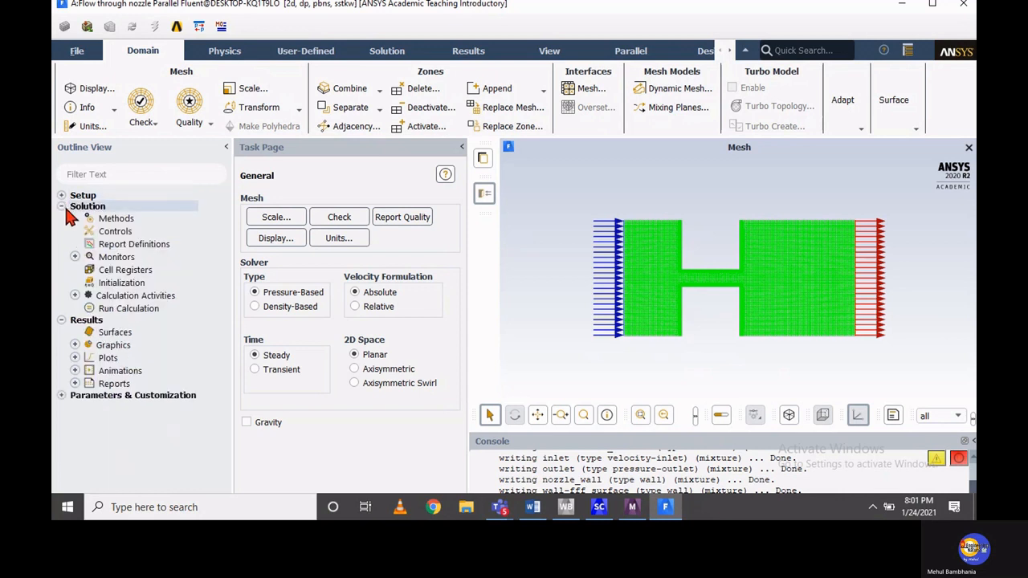
click(61, 206)
click(62, 217)
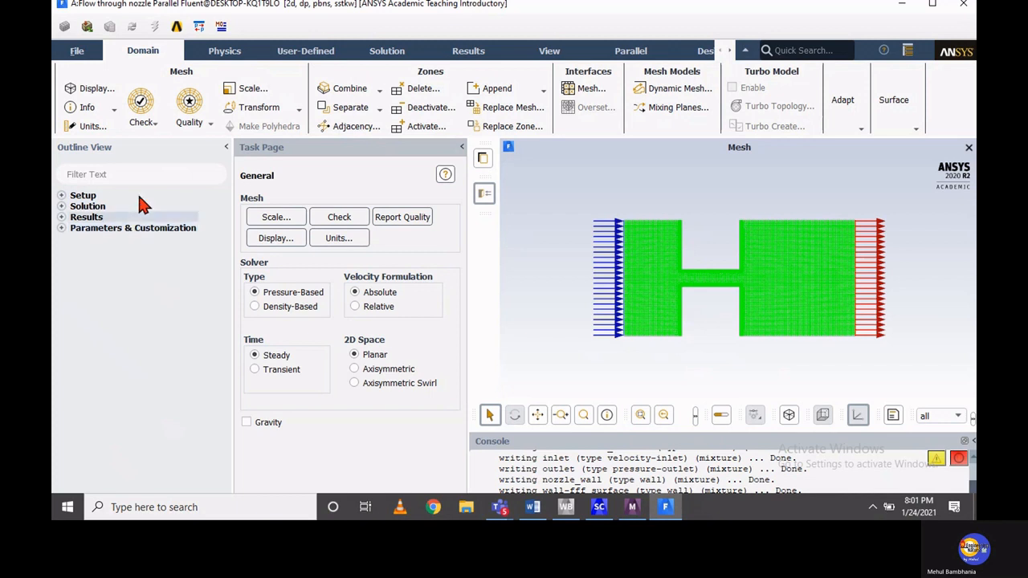
click(218, 53)
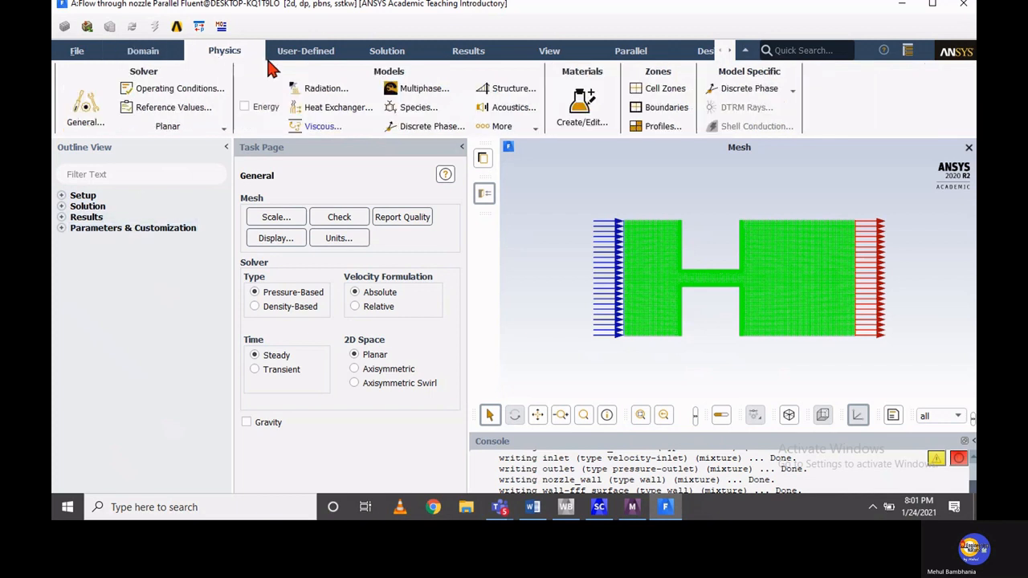
click(283, 57)
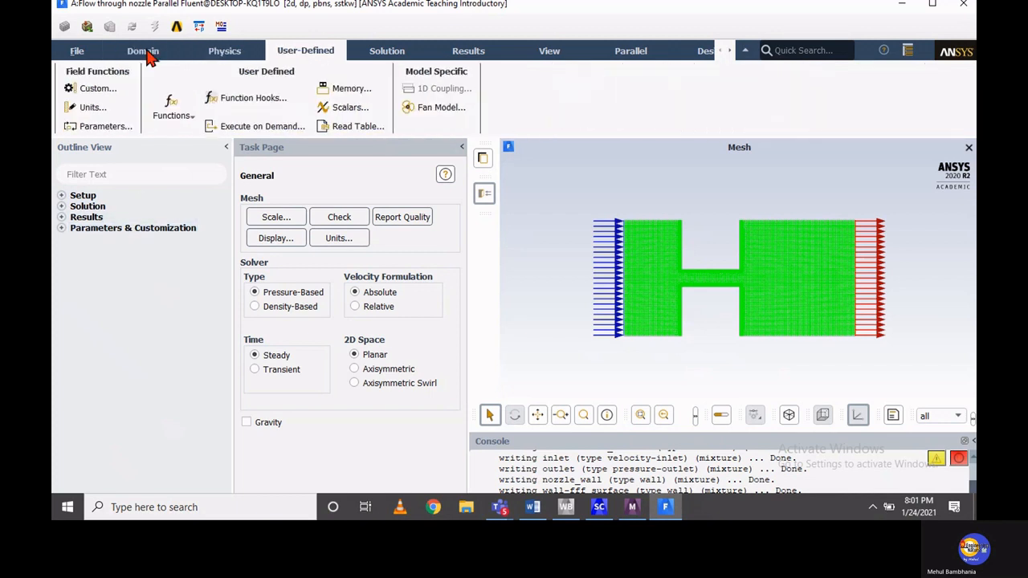
click(148, 51)
click(77, 52)
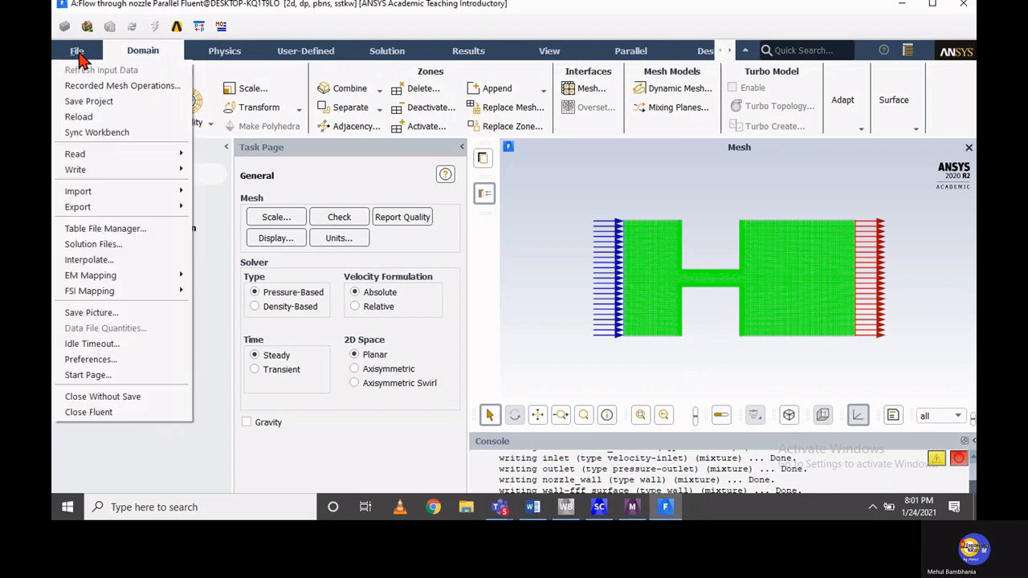
click(141, 51)
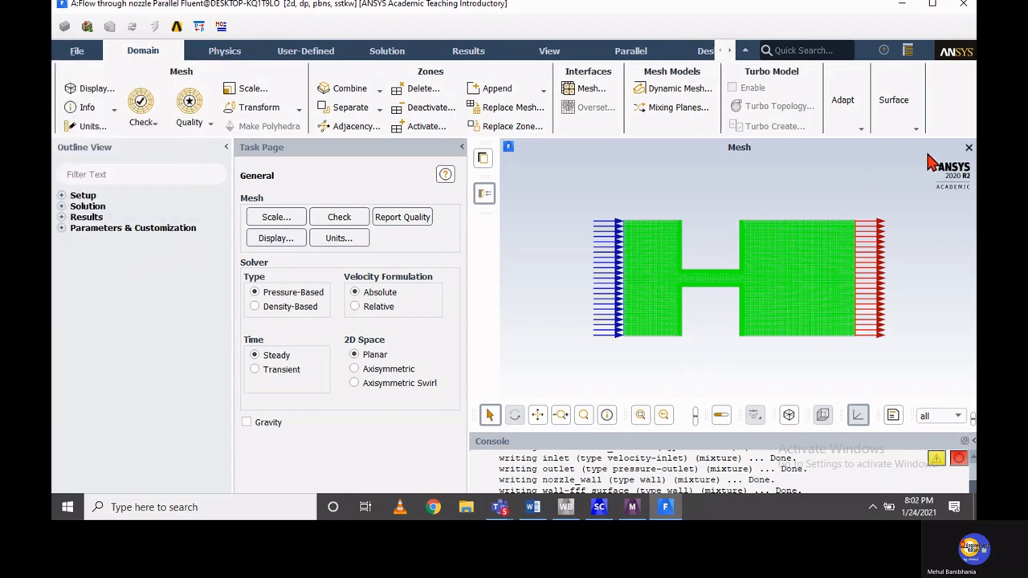
click(910, 50)
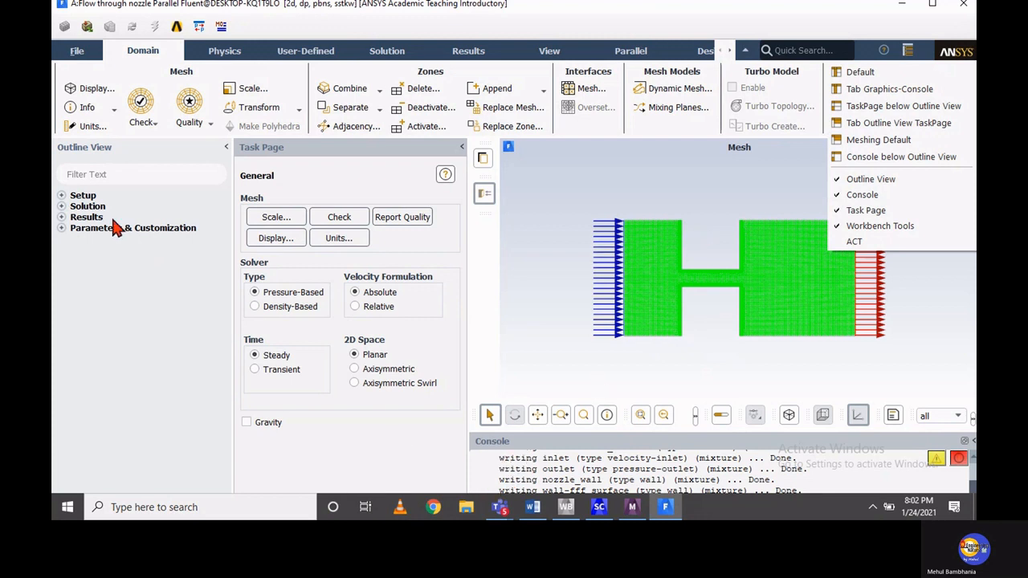
In Scale Mesh, choose mm for both the view length unit and the mesh creation unit, then run a mesh check and enlarge the console
click(62, 196)
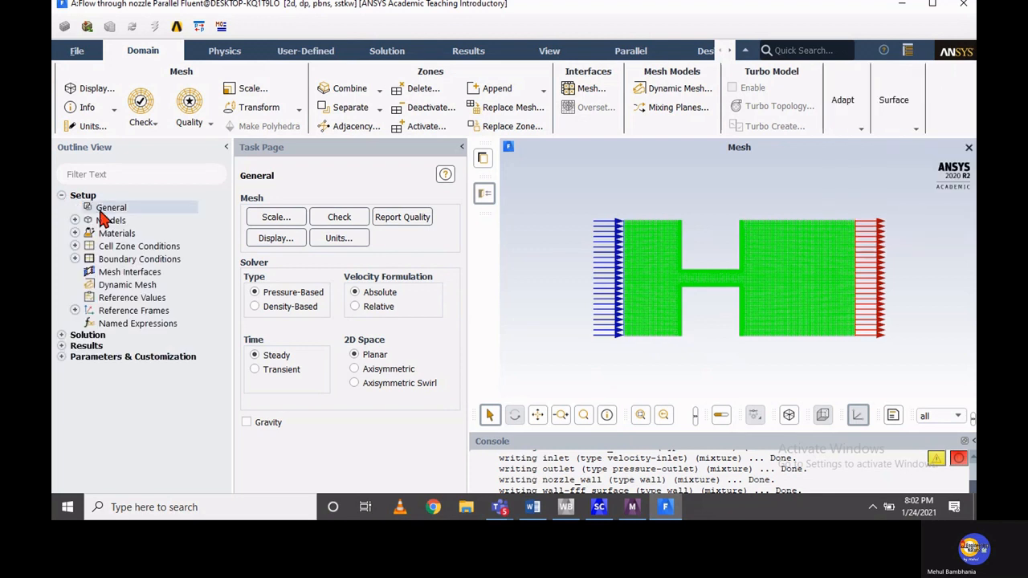
click(276, 218)
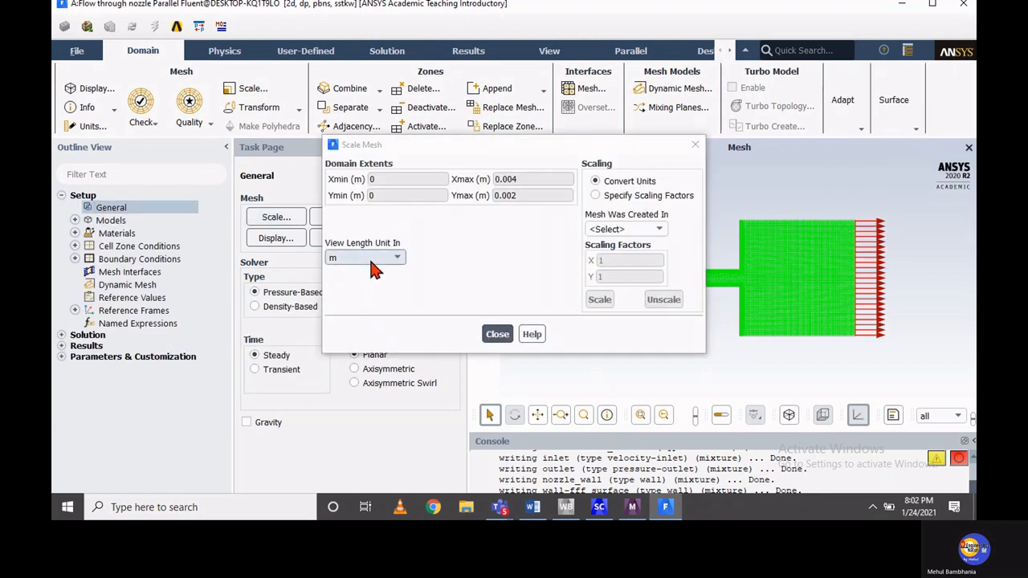
click(369, 257)
click(366, 301)
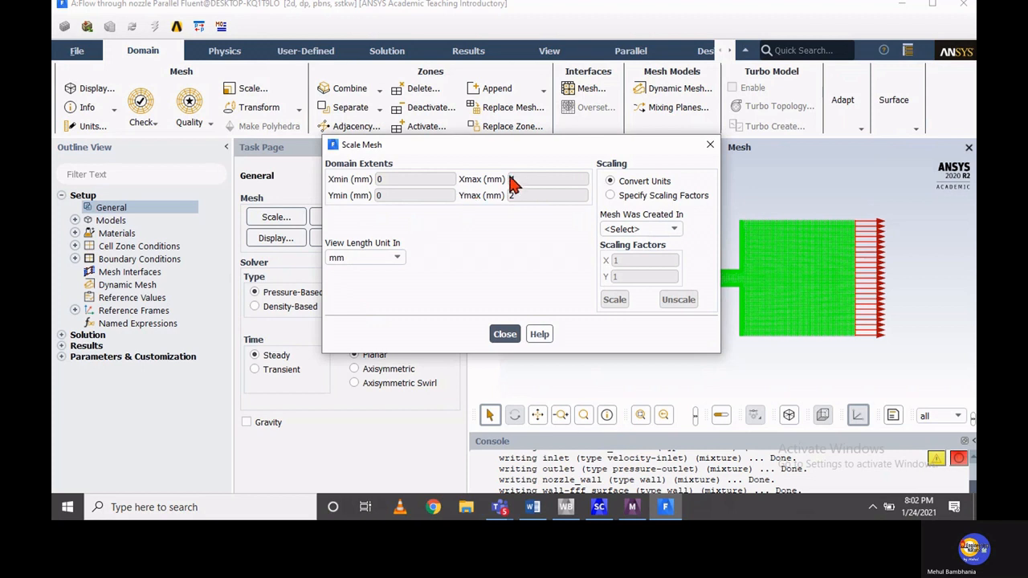
click(610, 229)
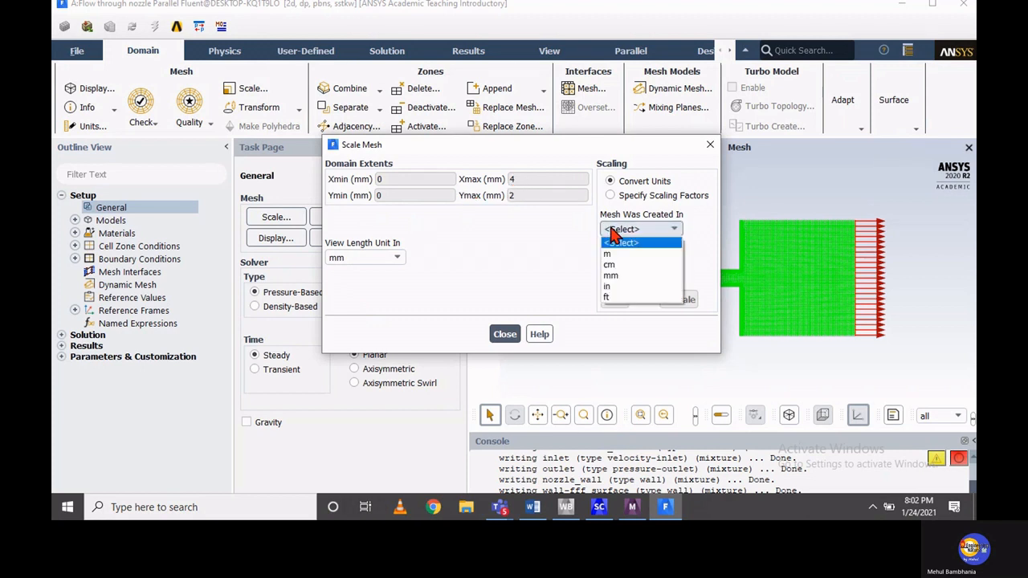
click(613, 277)
click(509, 340)
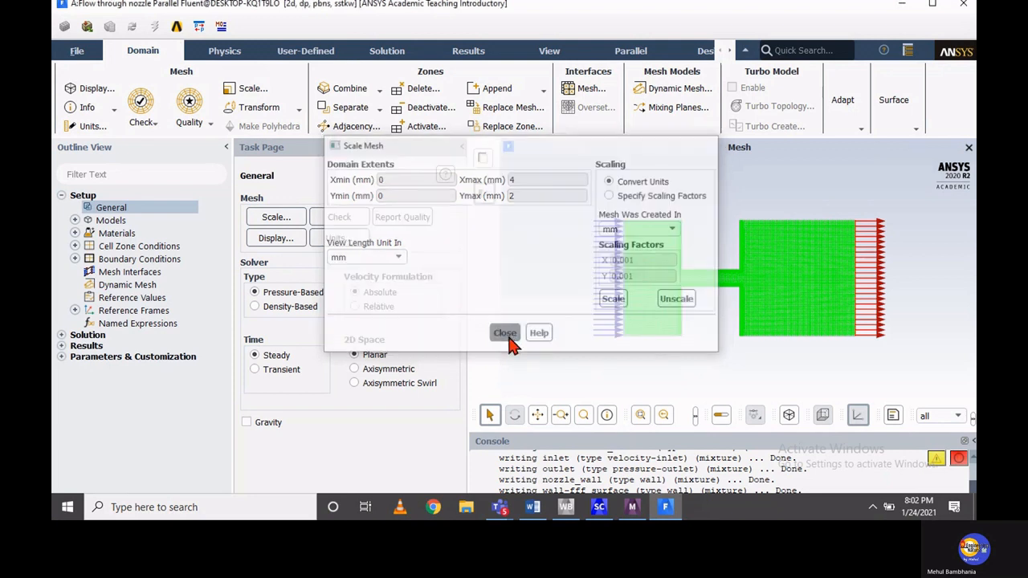
click(337, 217)
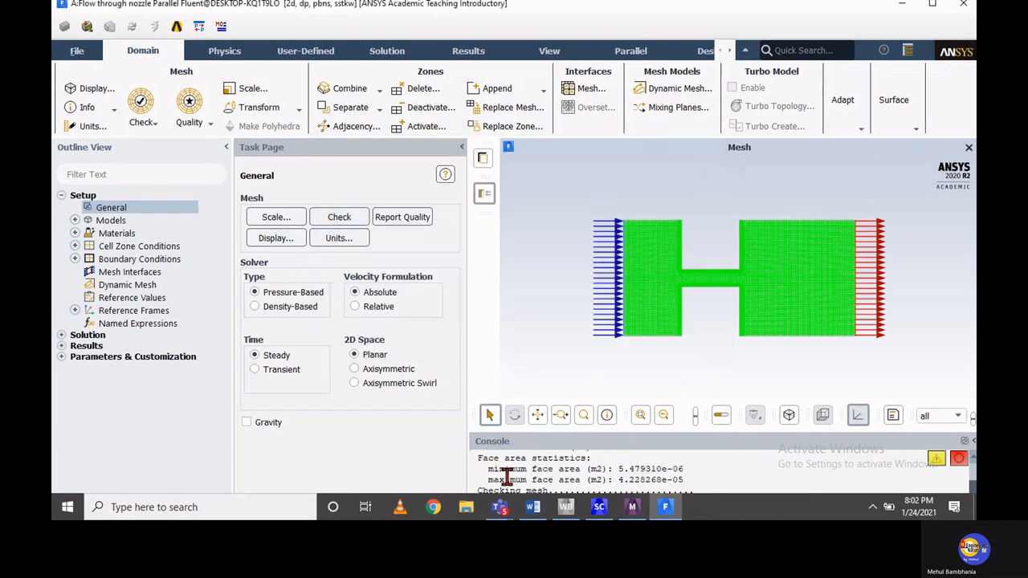
drag(532, 429, 533, 406)
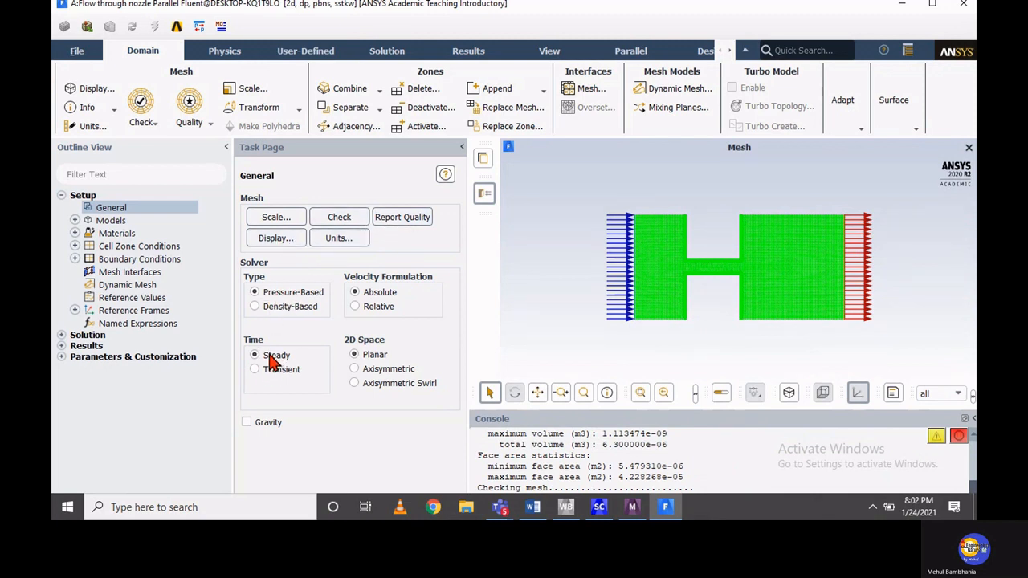
Set the viscous model to Realizable k-epsilon (2 eqn) with Standard Wall Functions and collapse the Models branch
click(76, 221)
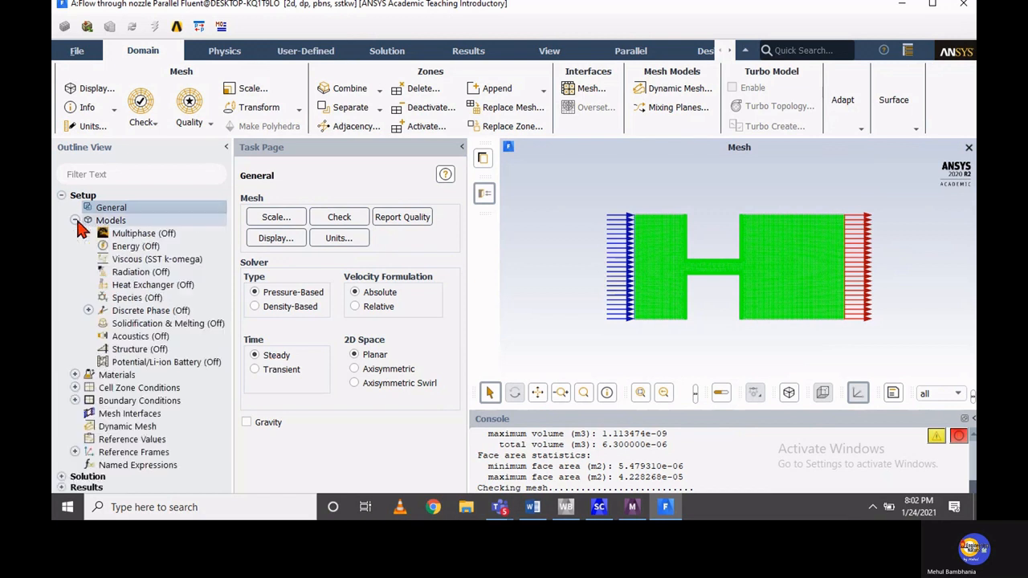
click(146, 262)
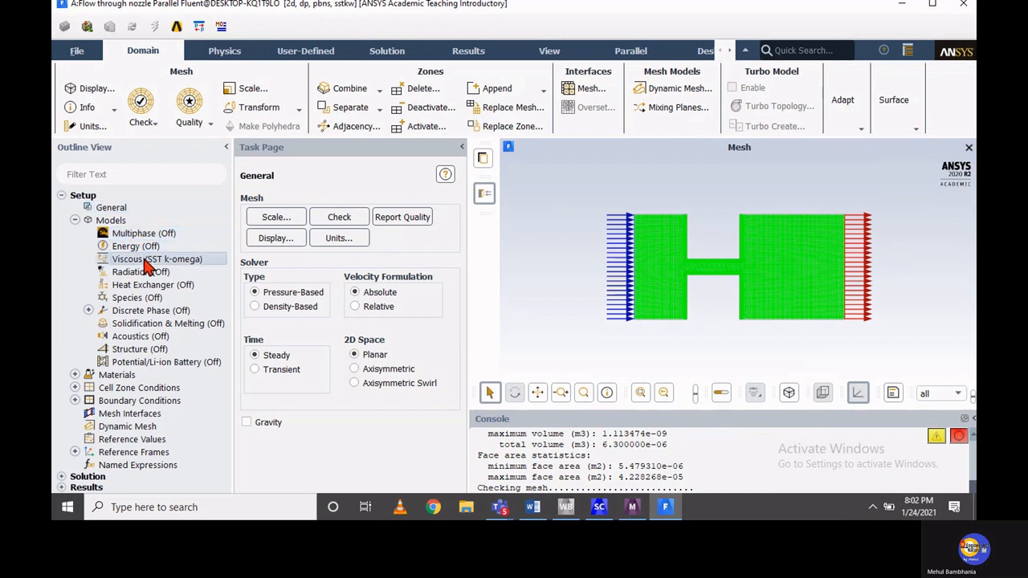
double_click(146, 261)
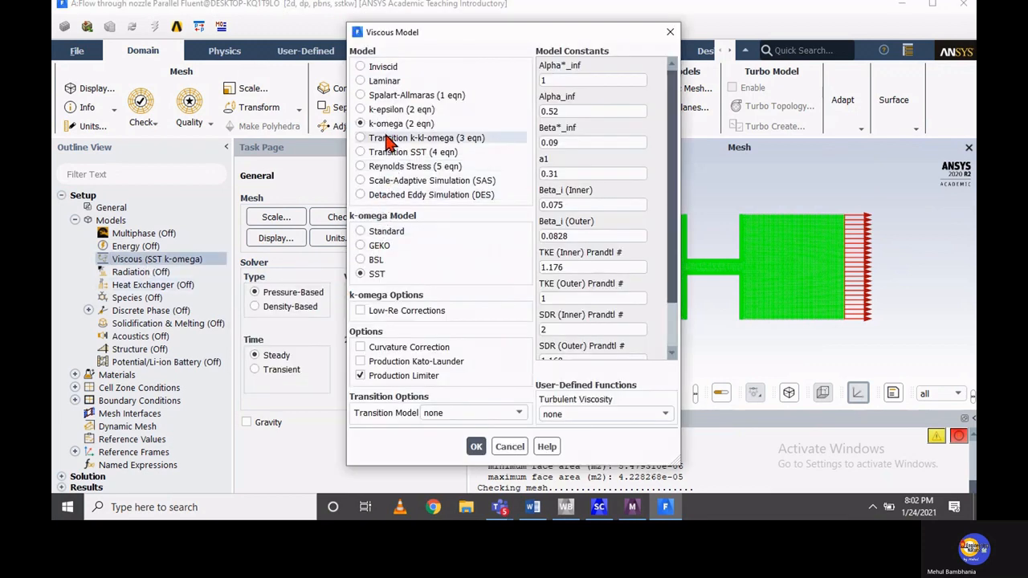
click(360, 110)
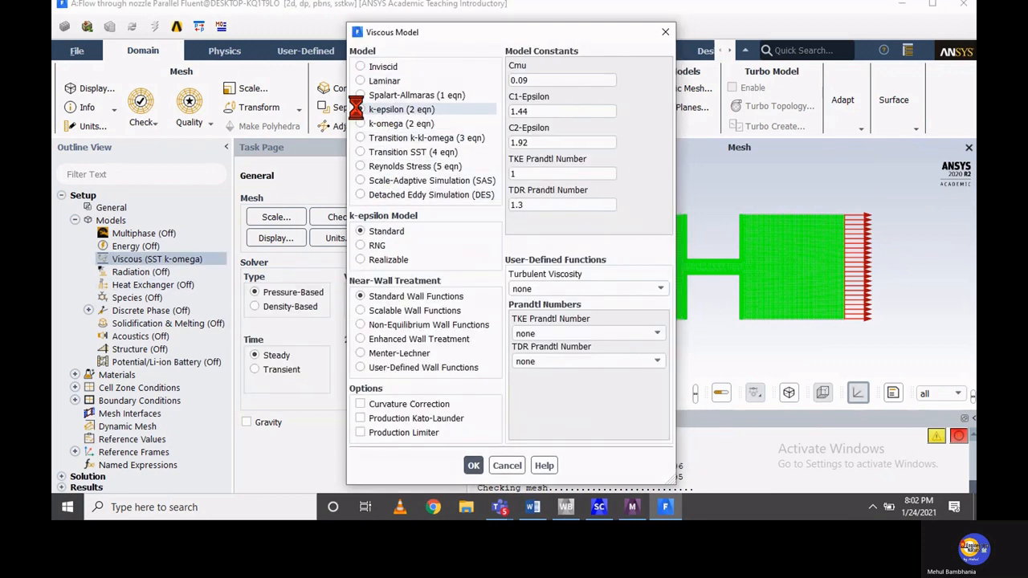
click(361, 258)
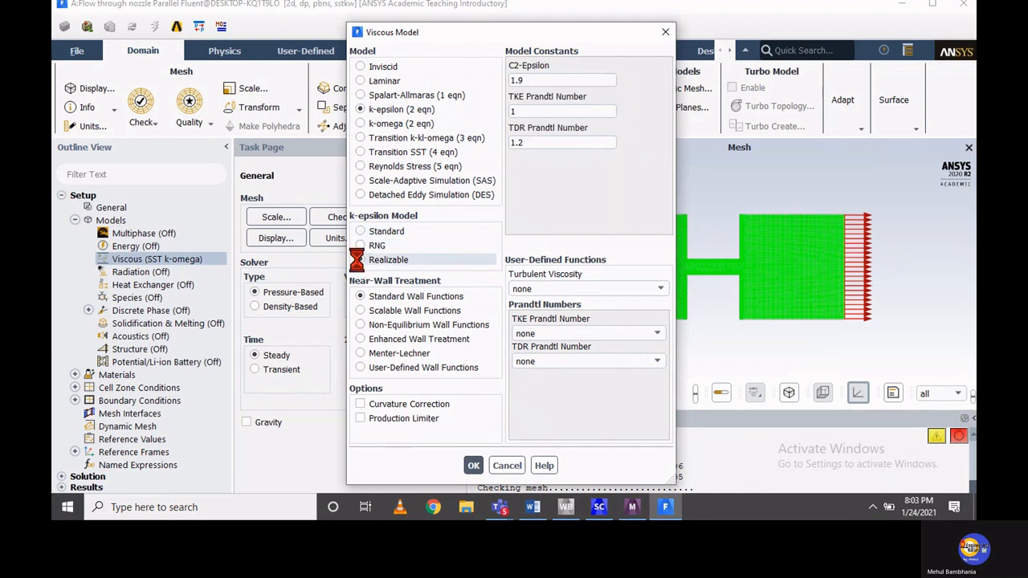
click(469, 450)
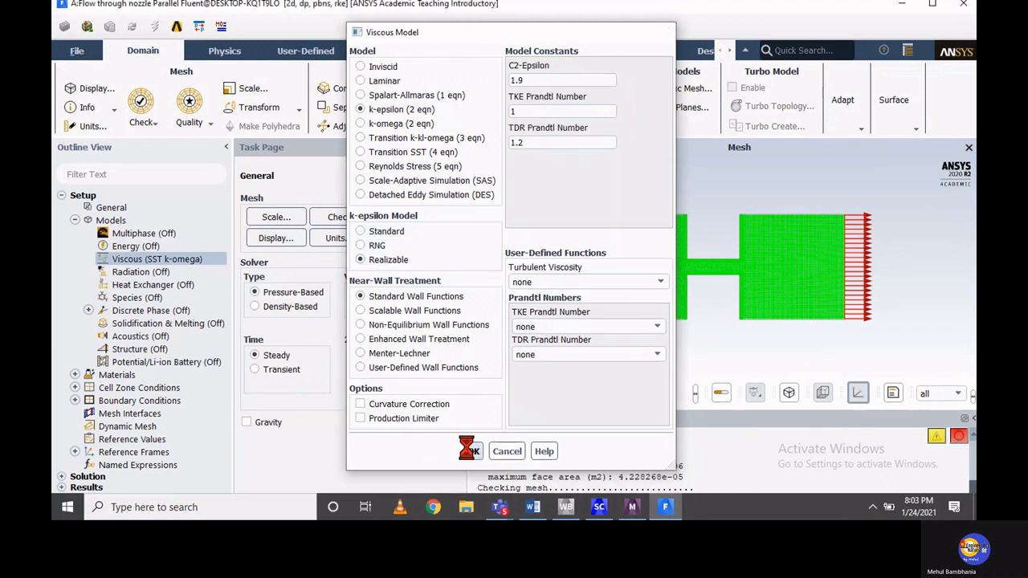
click(230, 51)
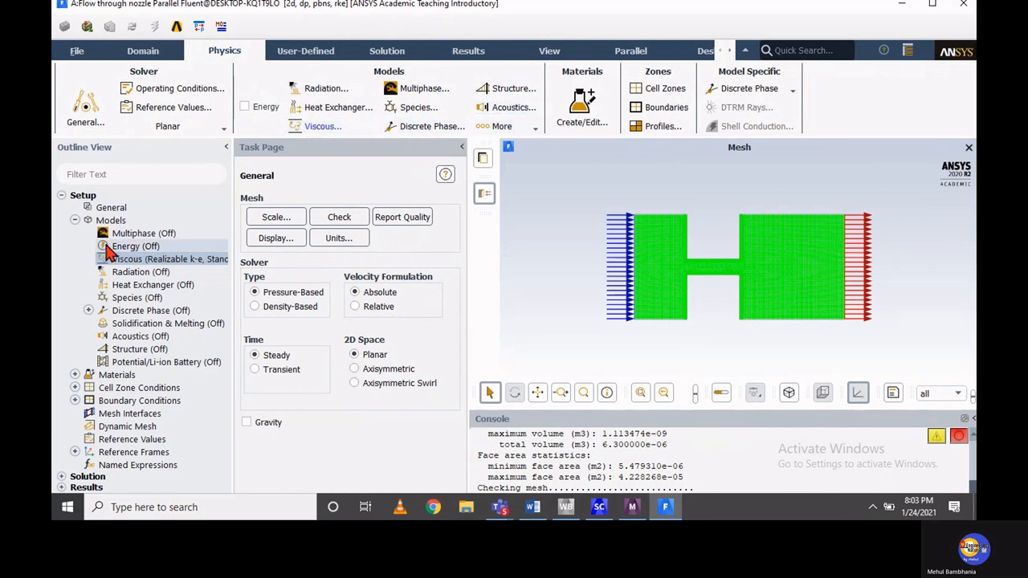
click(75, 220)
Open the fluid material air for editing and bring up the Fluent Database materials list
click(75, 233)
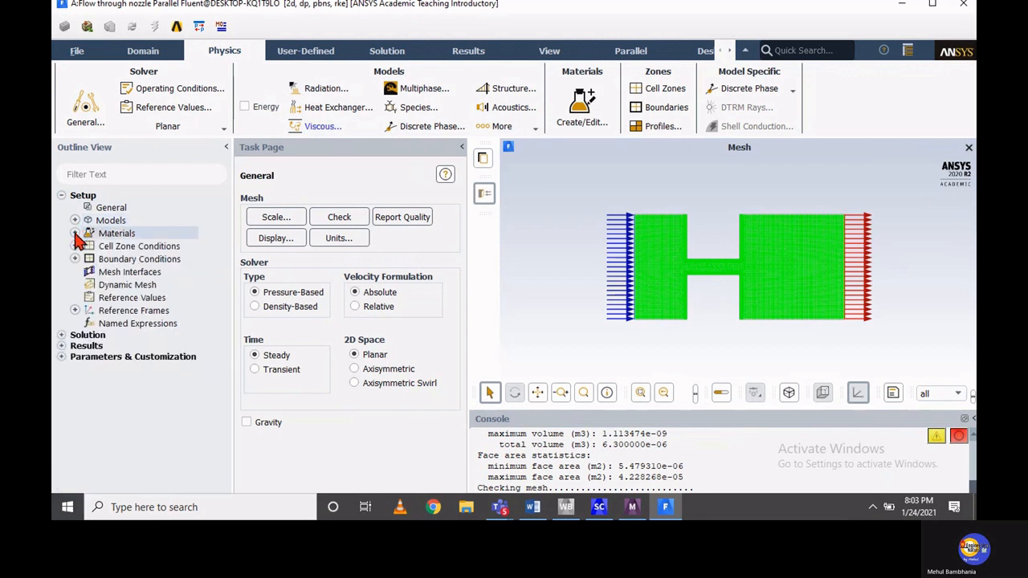
click(88, 246)
click(88, 245)
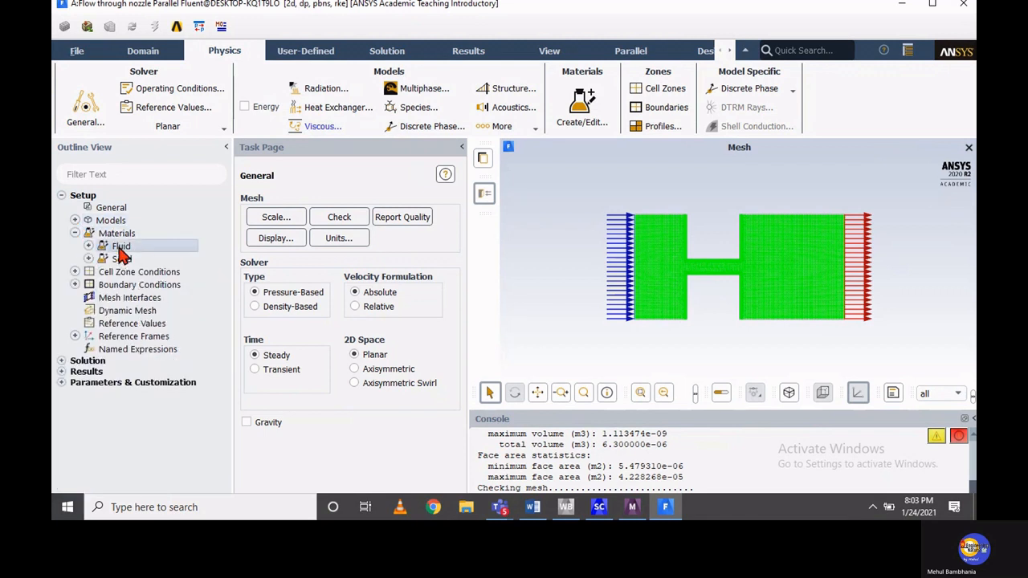
click(88, 246)
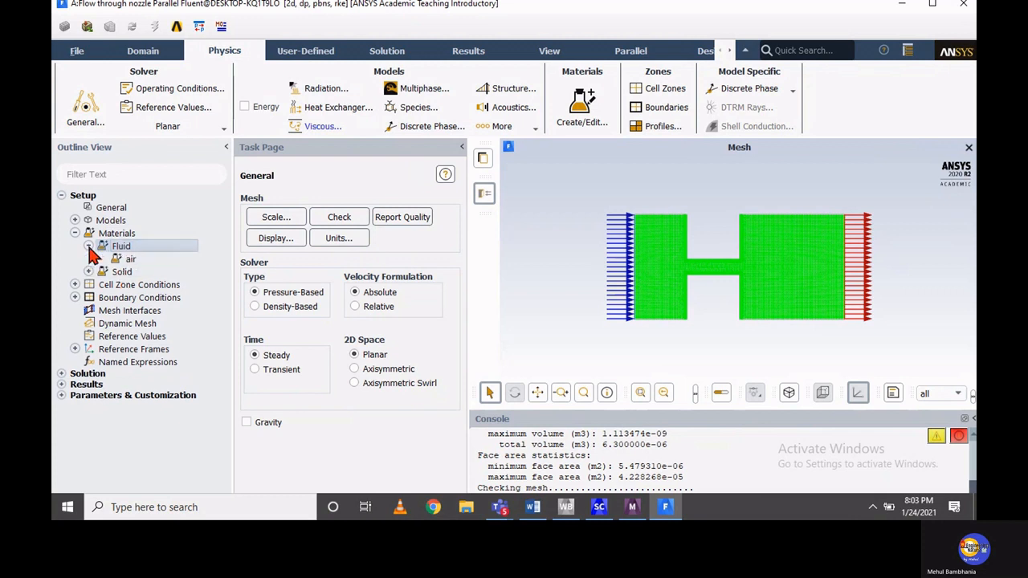
double_click(126, 262)
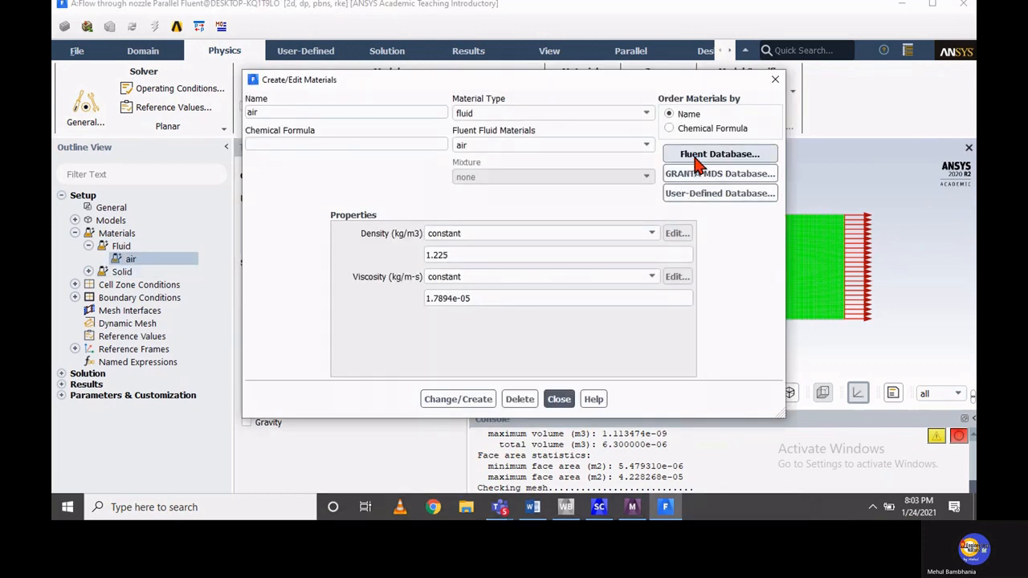
click(693, 155)
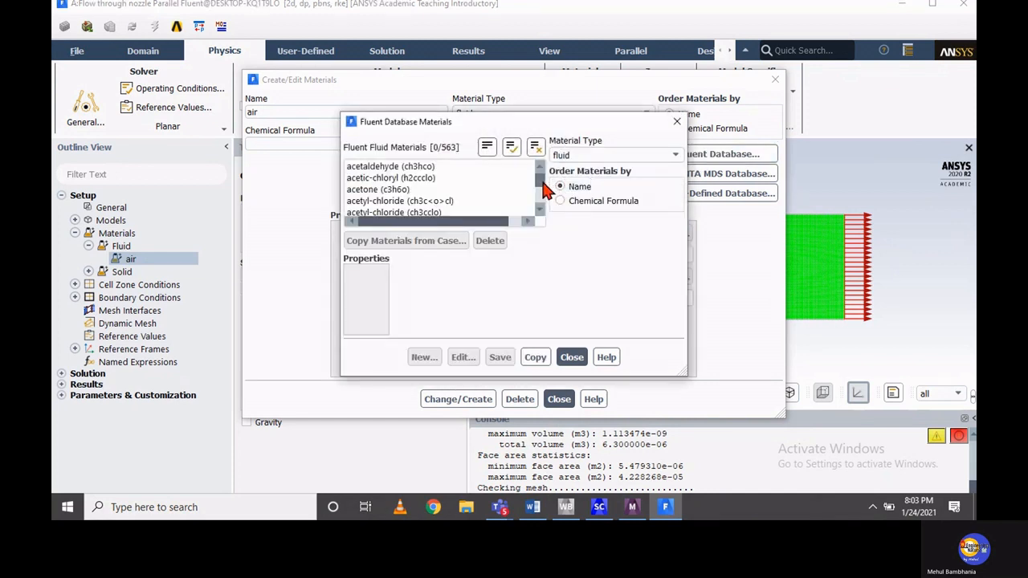
Copy diesel-liquid (c10h22<l>) from the Fluent Database fluid materials into the case and close the database
drag(543, 189, 541, 210)
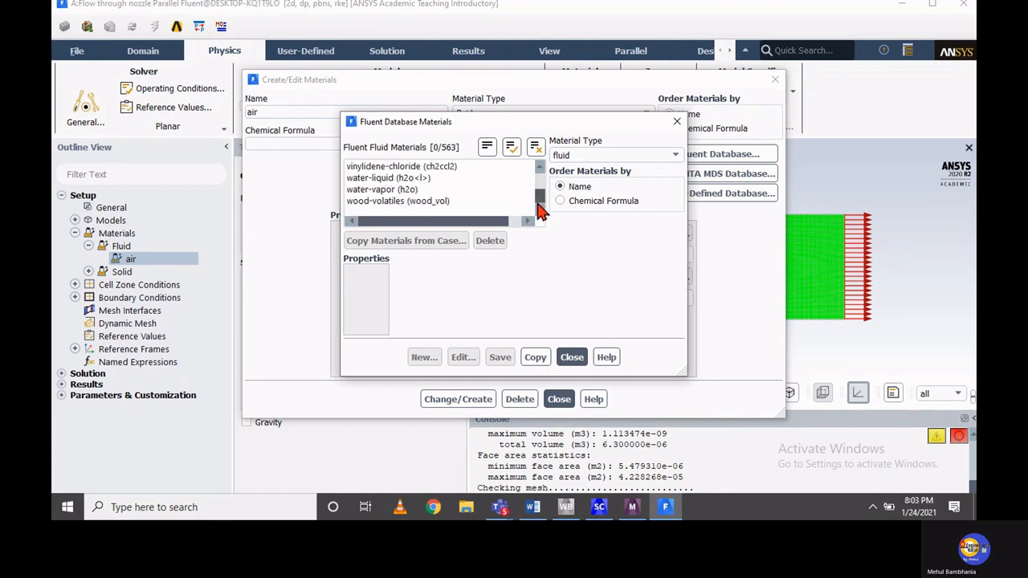
scroll(438, 205, up, 2)
scroll(431, 207, up, 10)
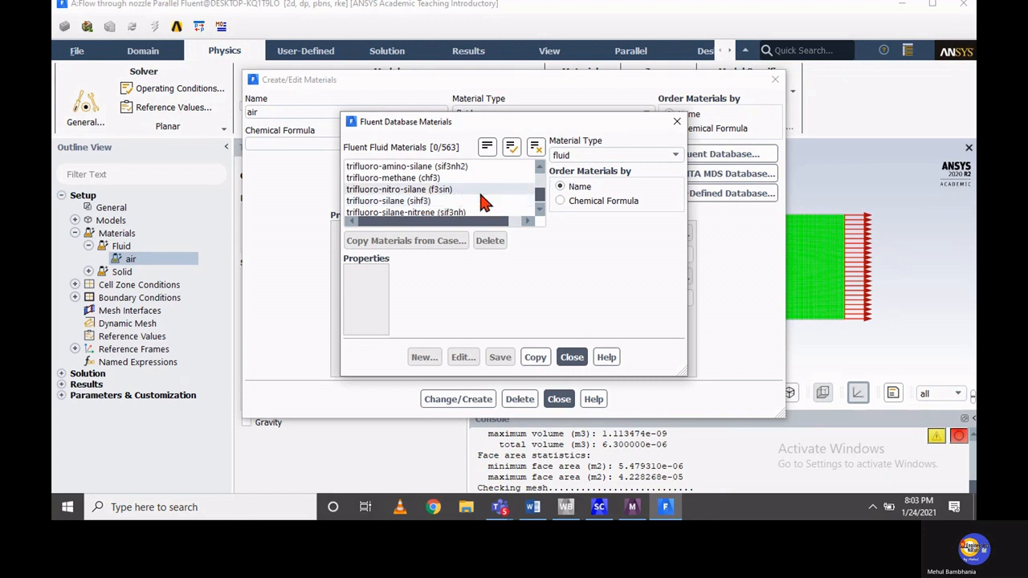
drag(540, 199, 540, 189)
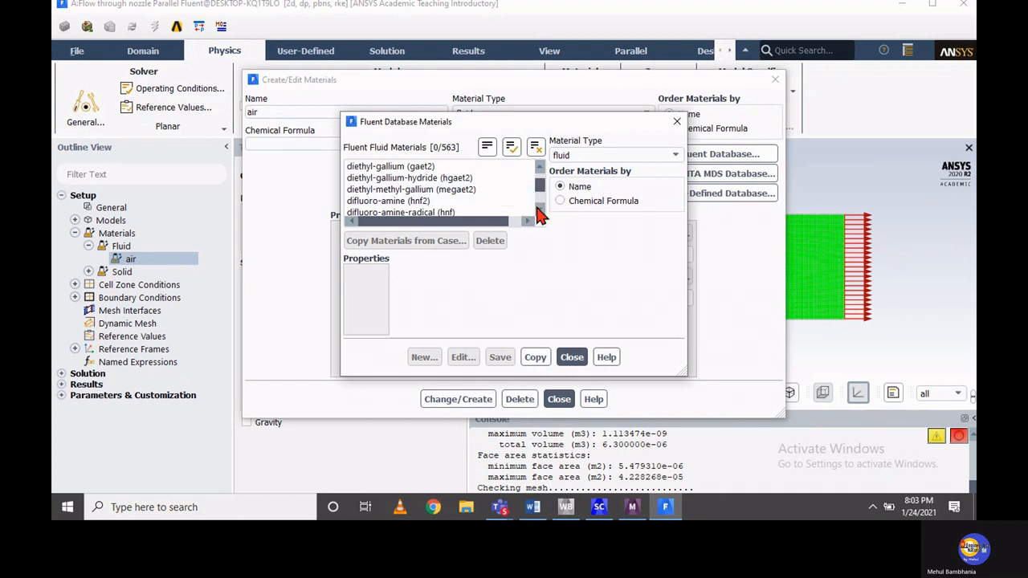
click(539, 168)
click(538, 169)
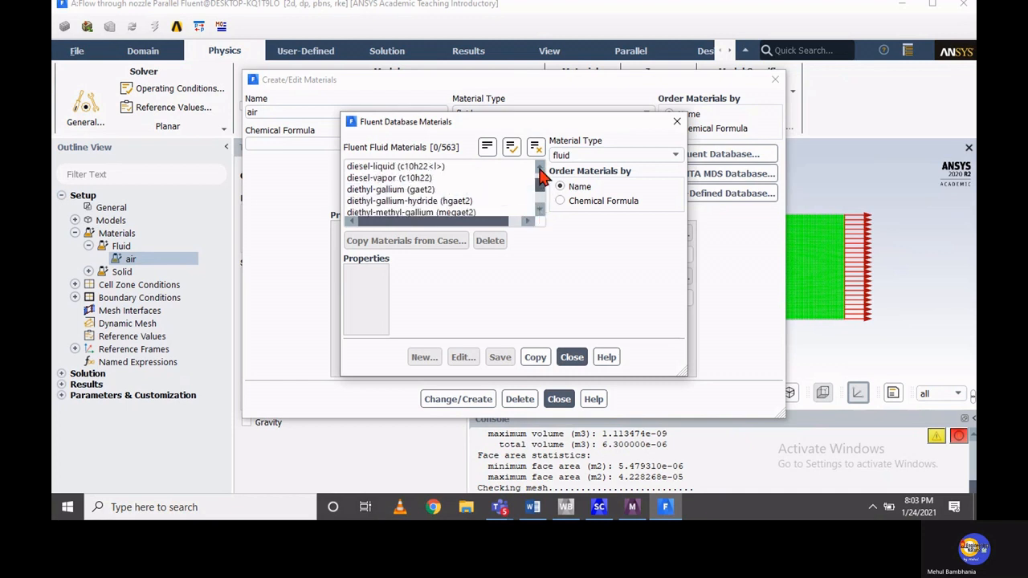
click(428, 167)
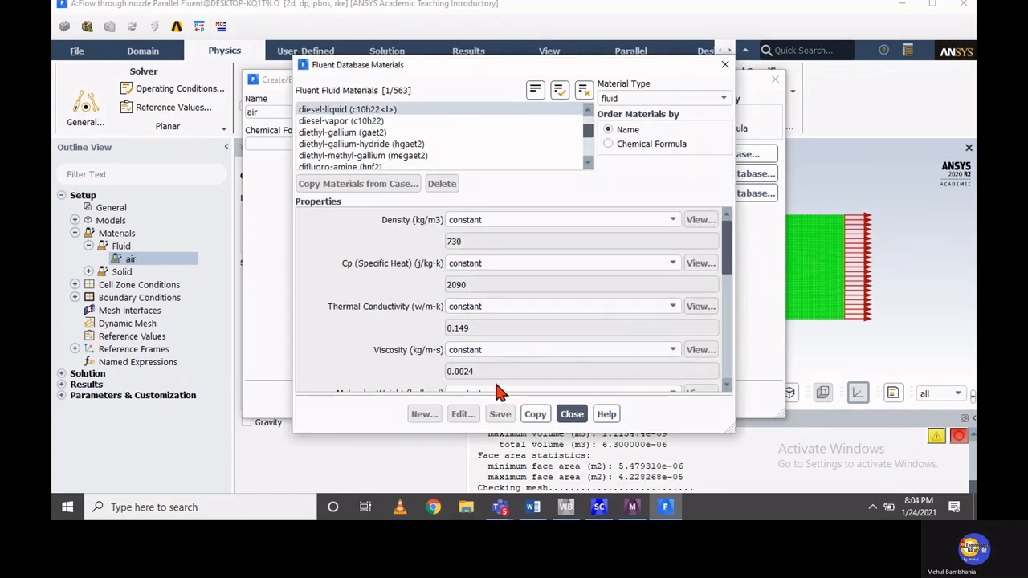
click(543, 417)
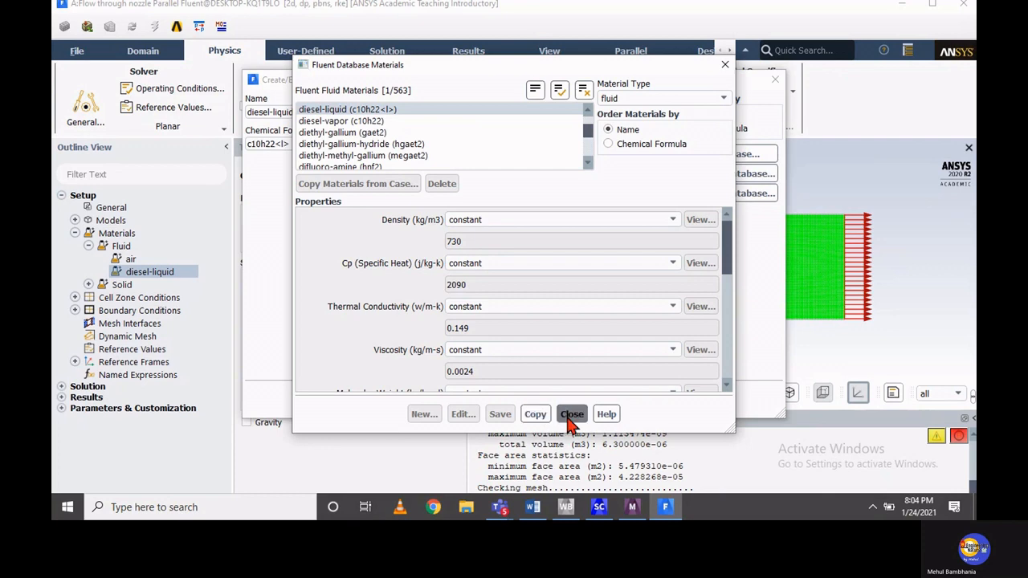
click(570, 417)
Set the density of diesel-liquid to 830 kg/m3, apply the material change and collapse the Materials branch
click(454, 255)
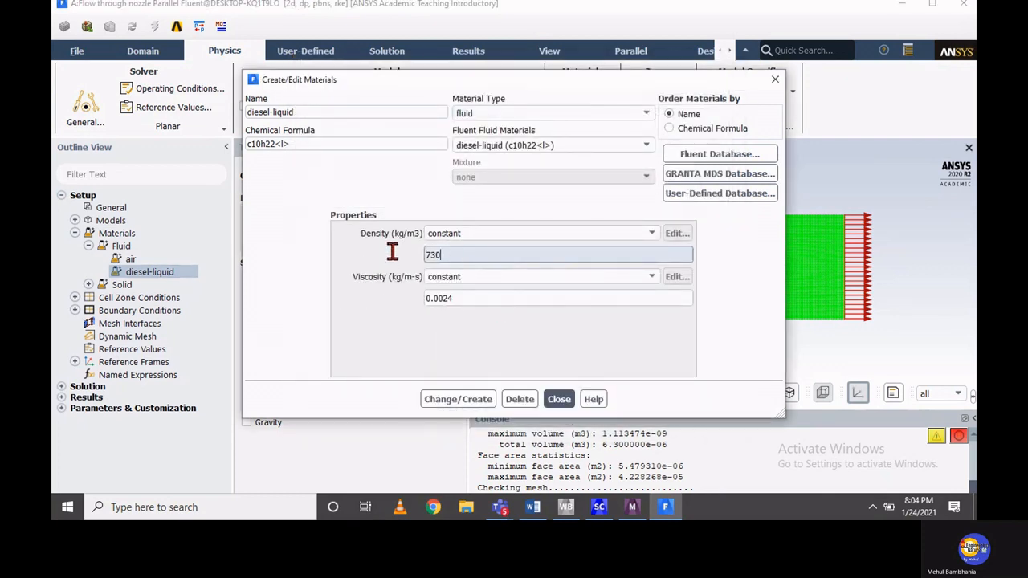
drag(392, 252, 385, 258)
text(830)
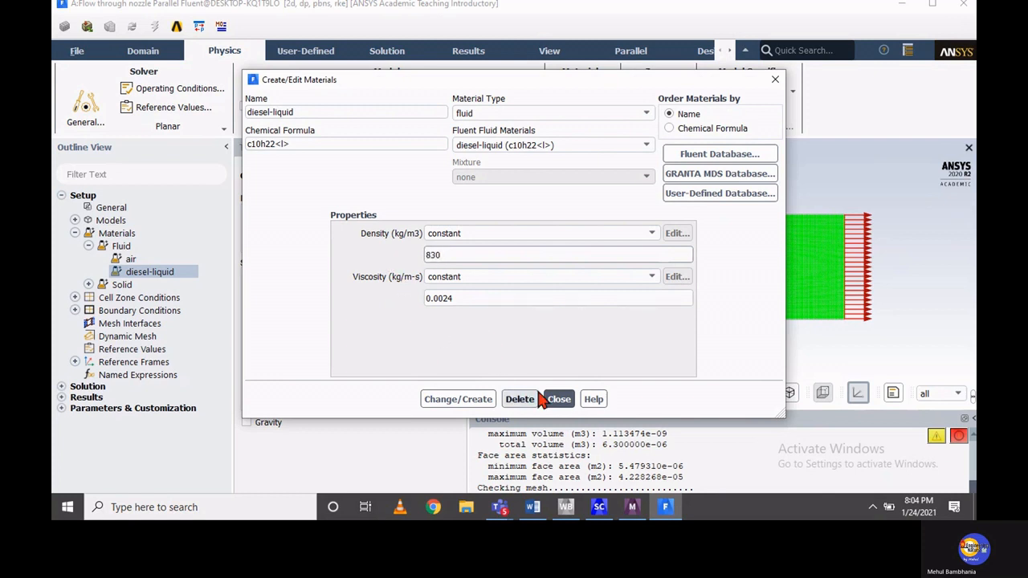
click(474, 399)
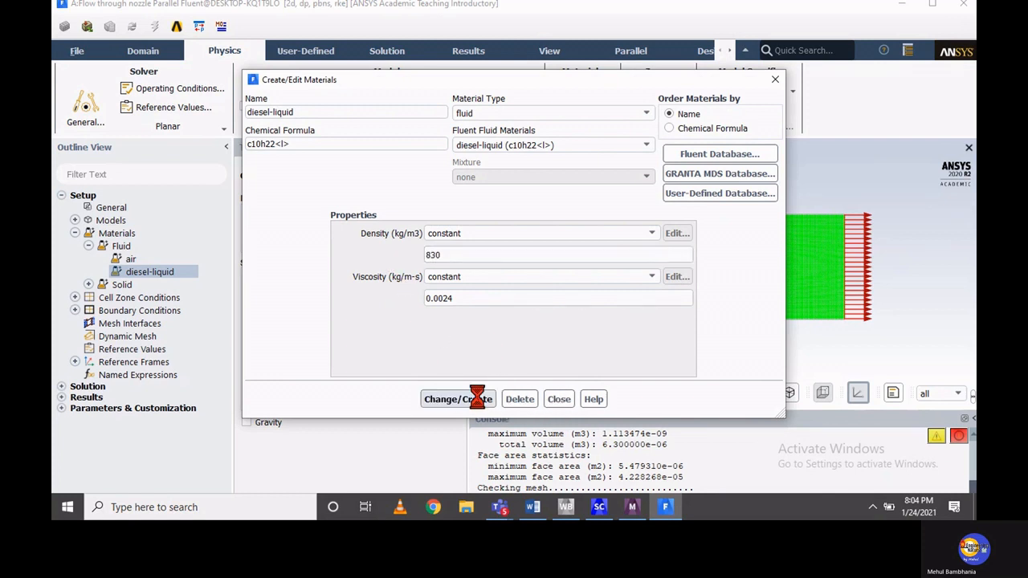
click(558, 400)
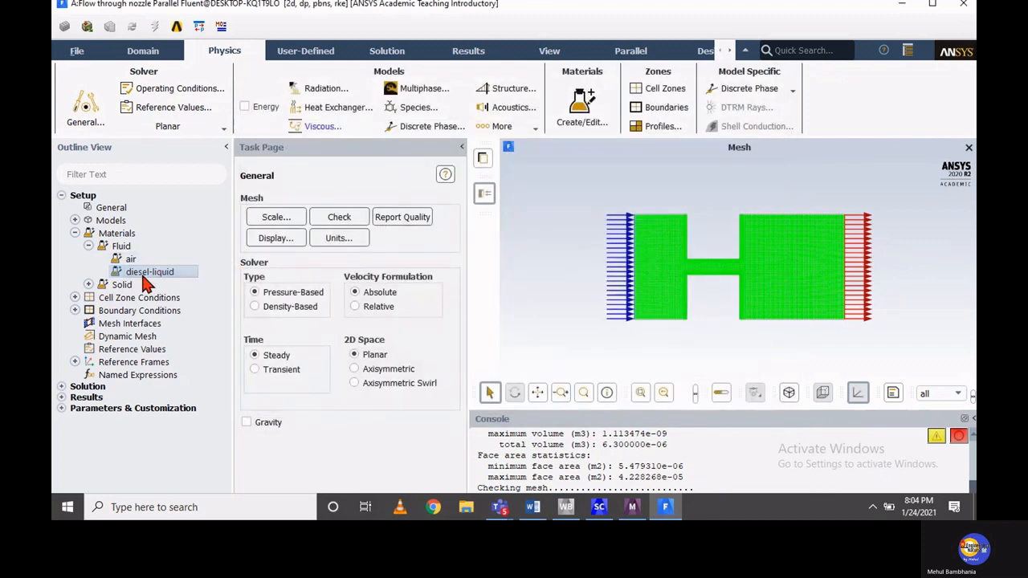
click(89, 246)
click(75, 233)
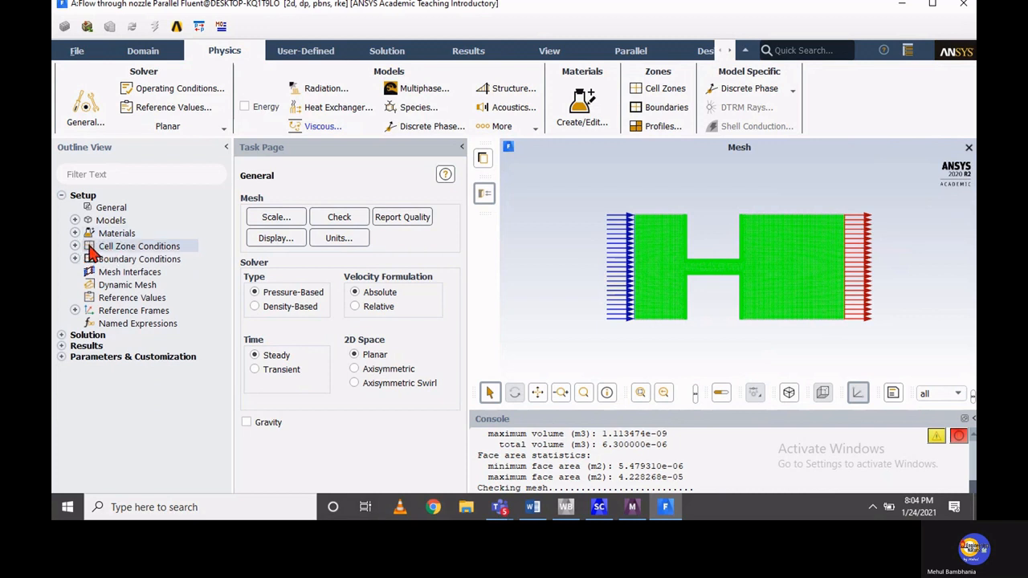
Assign diesel-liquid as the material of the fluid cell zone fff_surface and collapse the Cell Zone Conditions branch
click(75, 245)
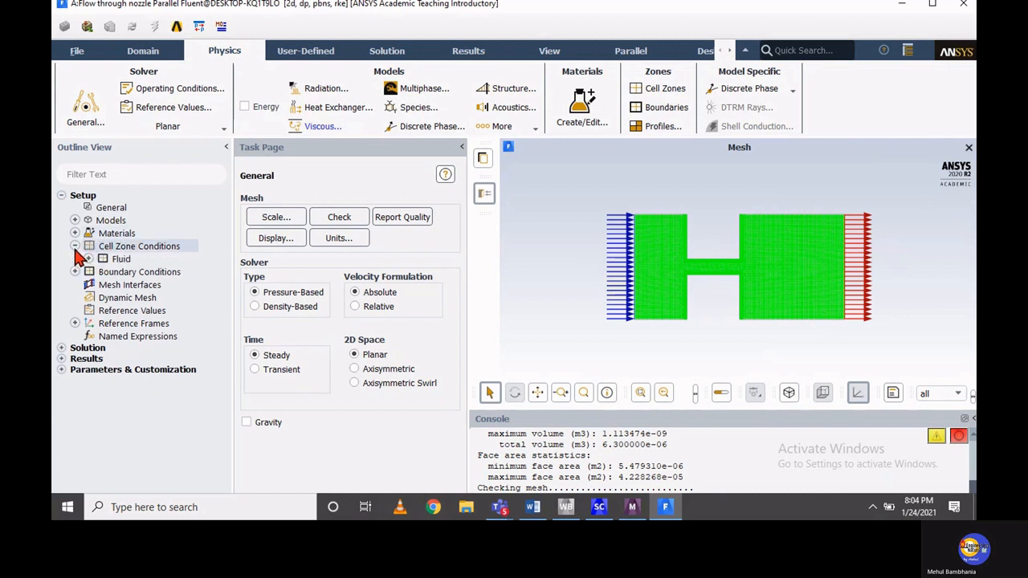
double_click(122, 258)
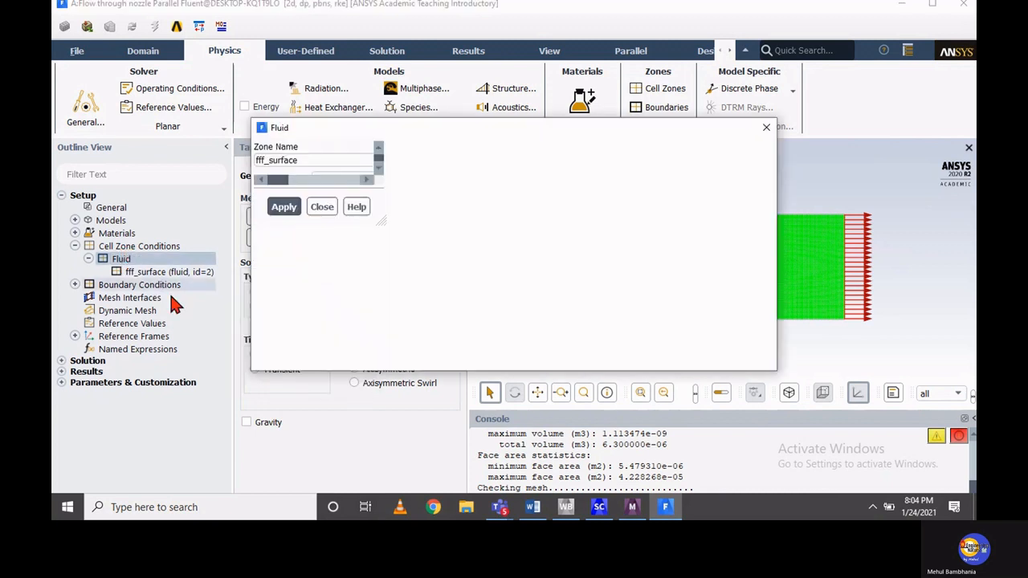
click(338, 179)
click(343, 195)
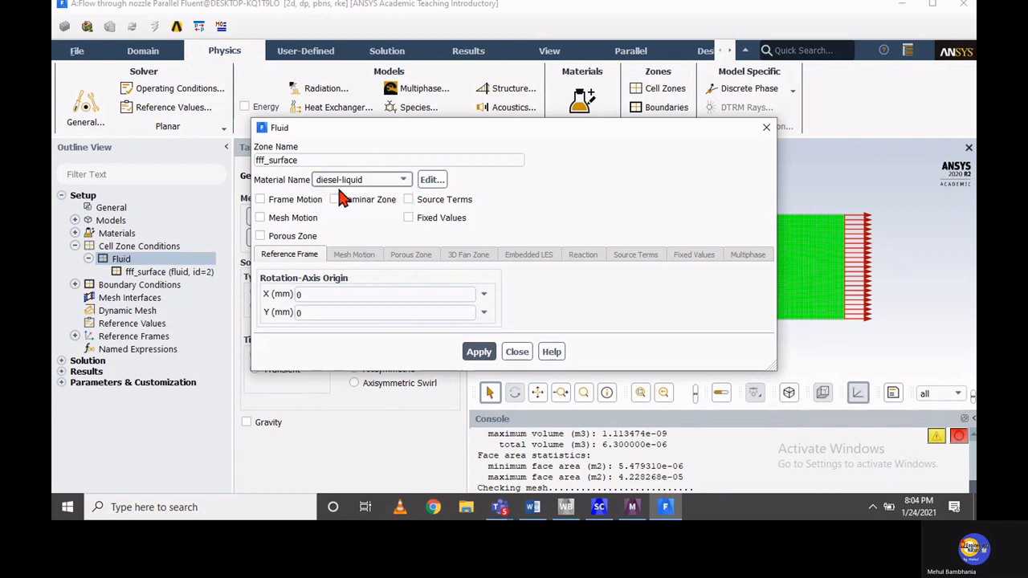
click(479, 351)
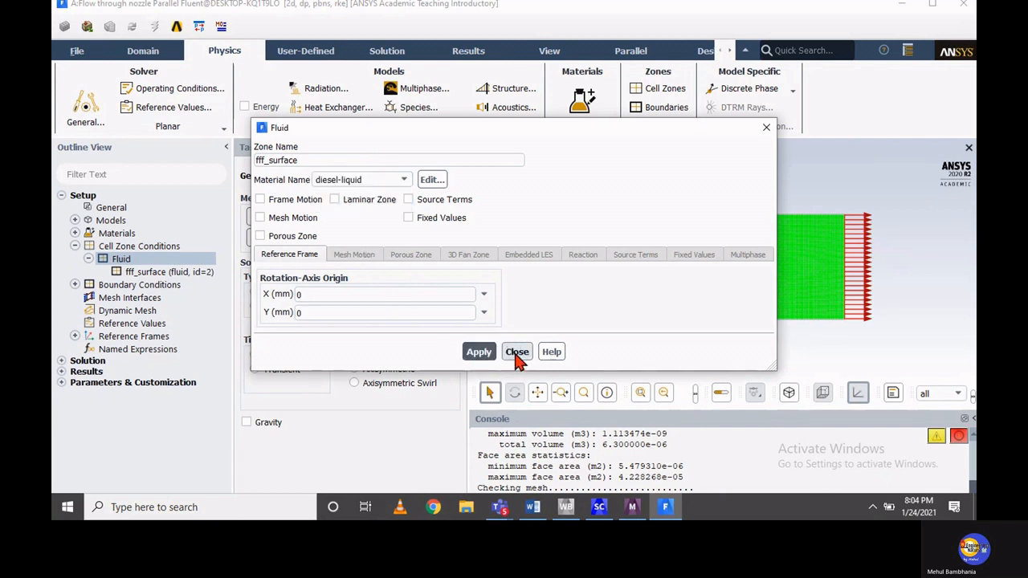
click(517, 356)
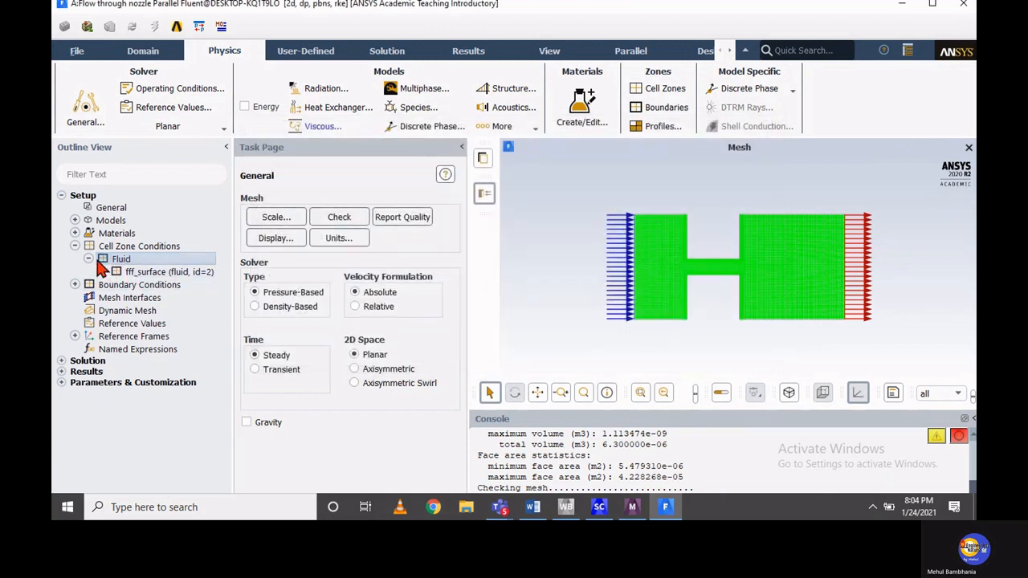
click(89, 258)
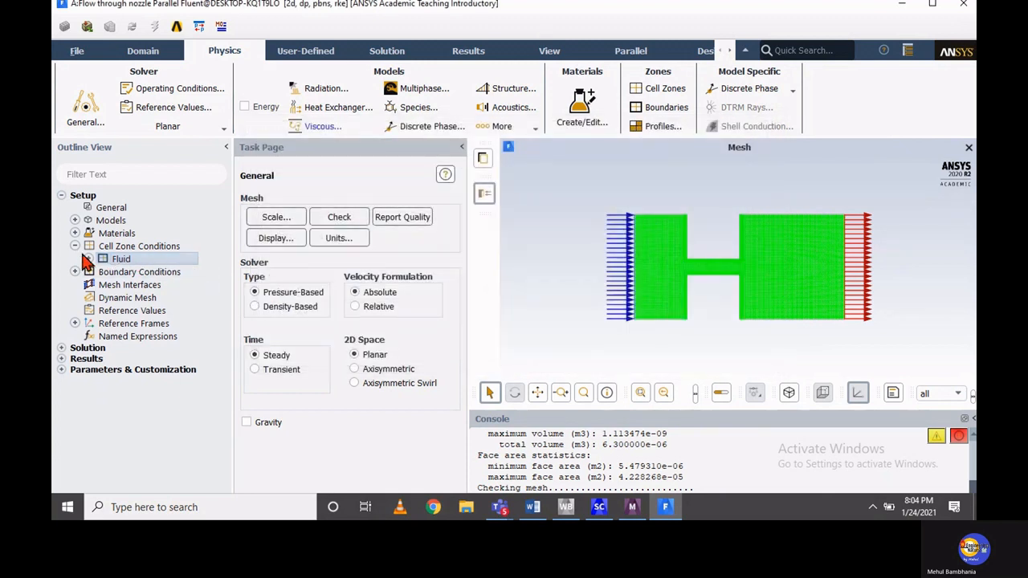
click(74, 245)
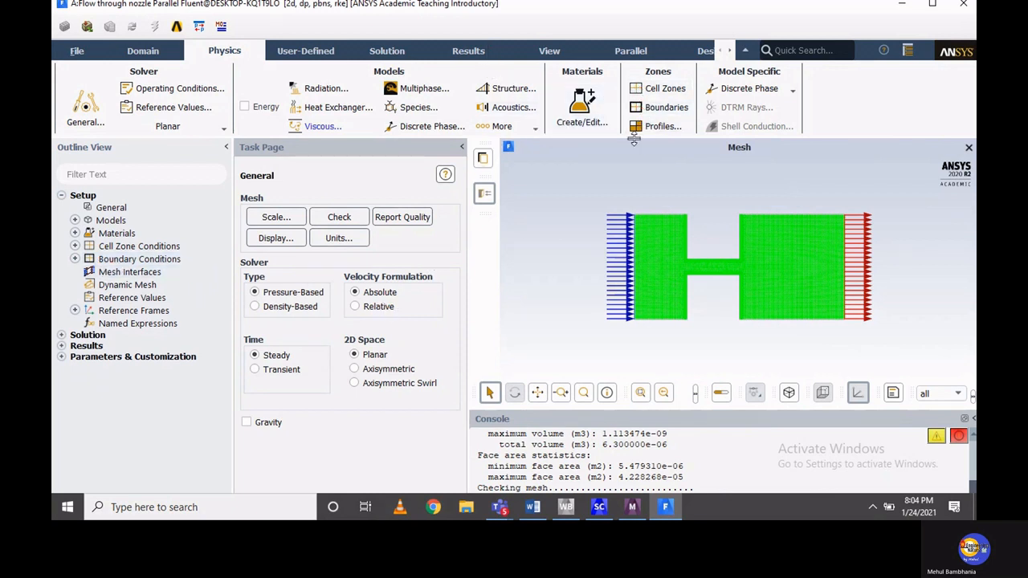
click(75, 258)
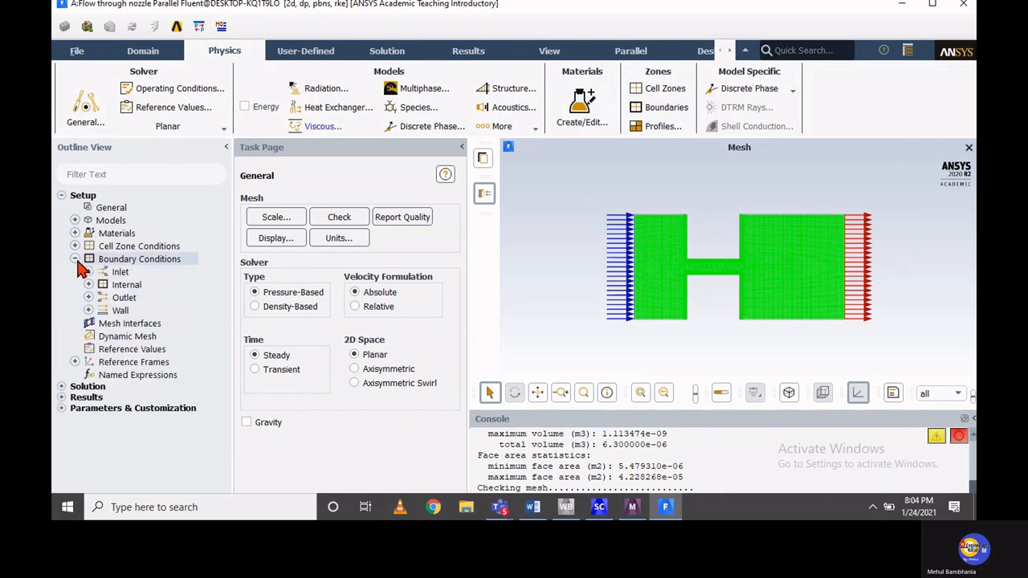
double_click(117, 273)
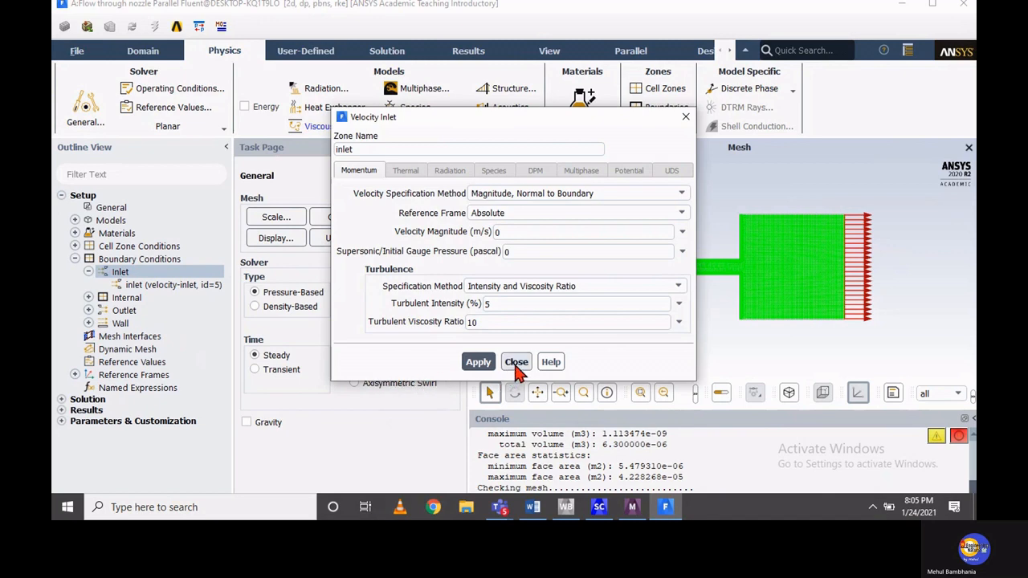
click(516, 363)
Change the boundary type of the inlet zone to pressure-inlet in the Boundary Conditions task page
double_click(161, 261)
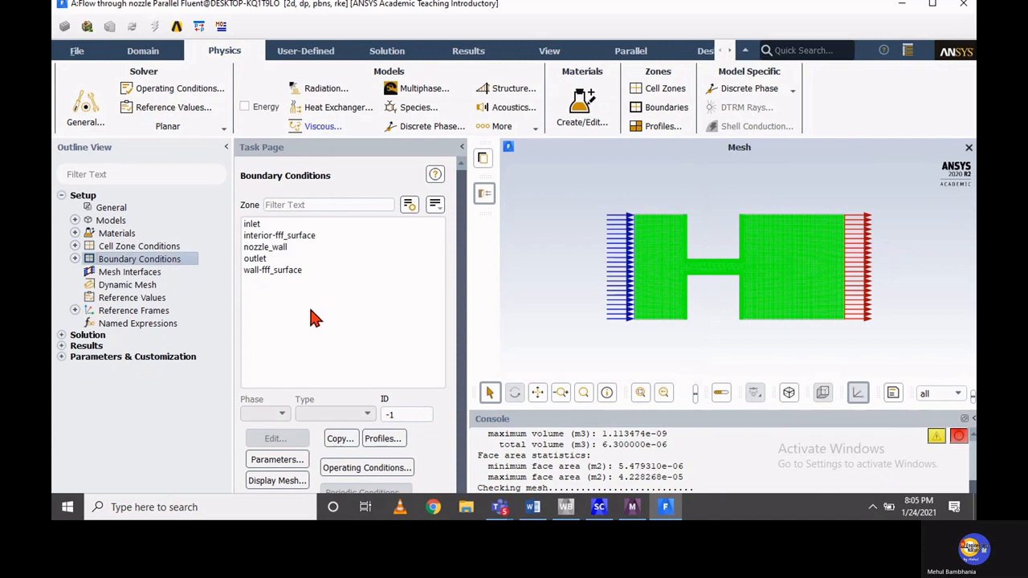
click(250, 226)
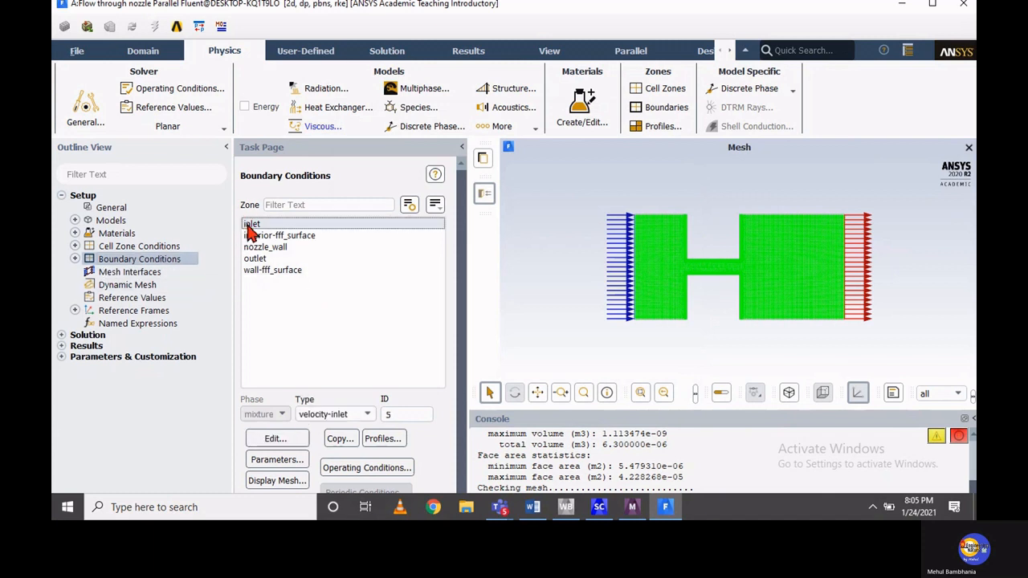
click(328, 419)
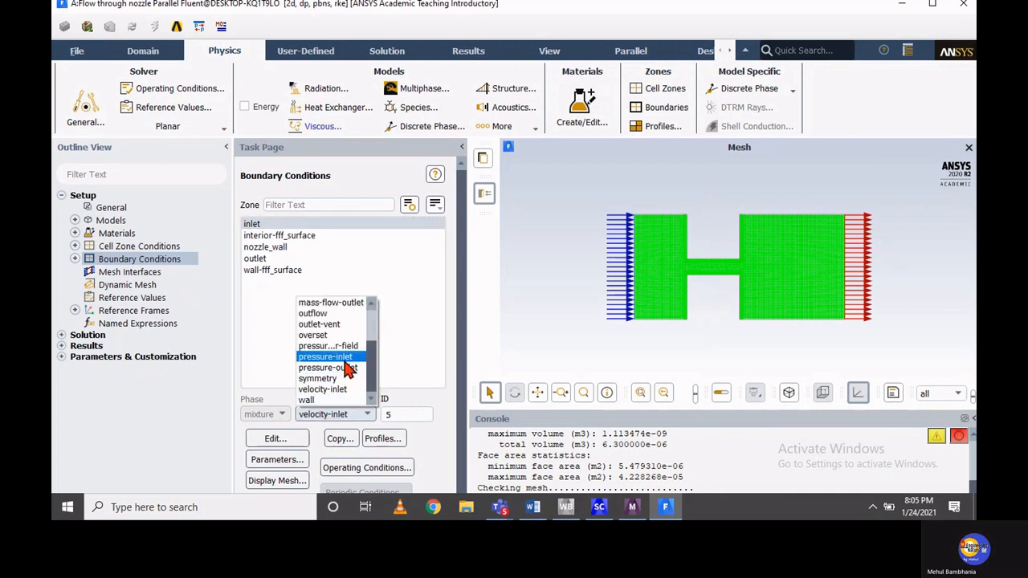
click(326, 356)
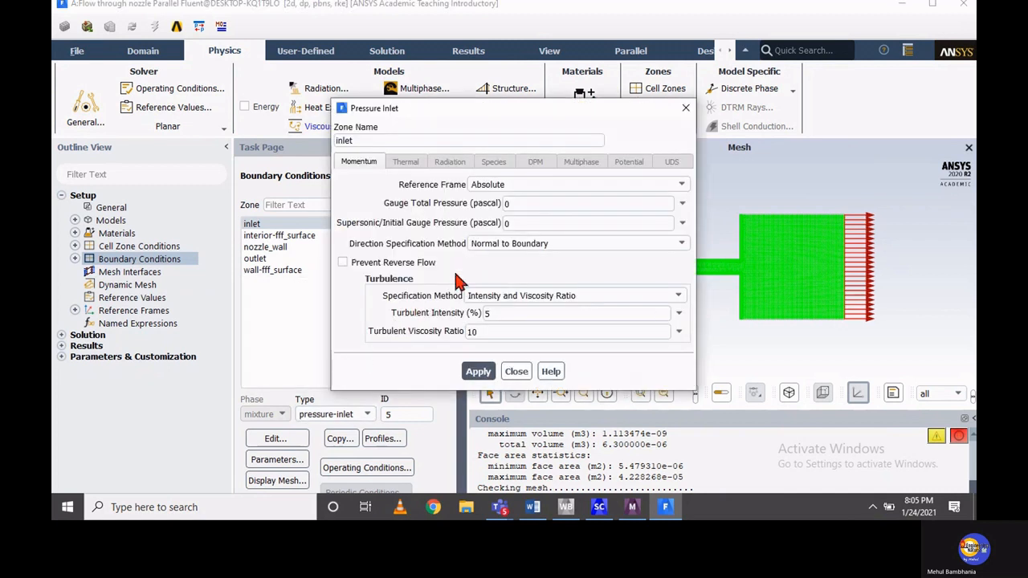
Consult the nozzle drawing in Word and set the inlet's gauge total pressure to 10000000 pascal and its supersonic/initial gauge pressure to 9500000 pascal
double_click(510, 203)
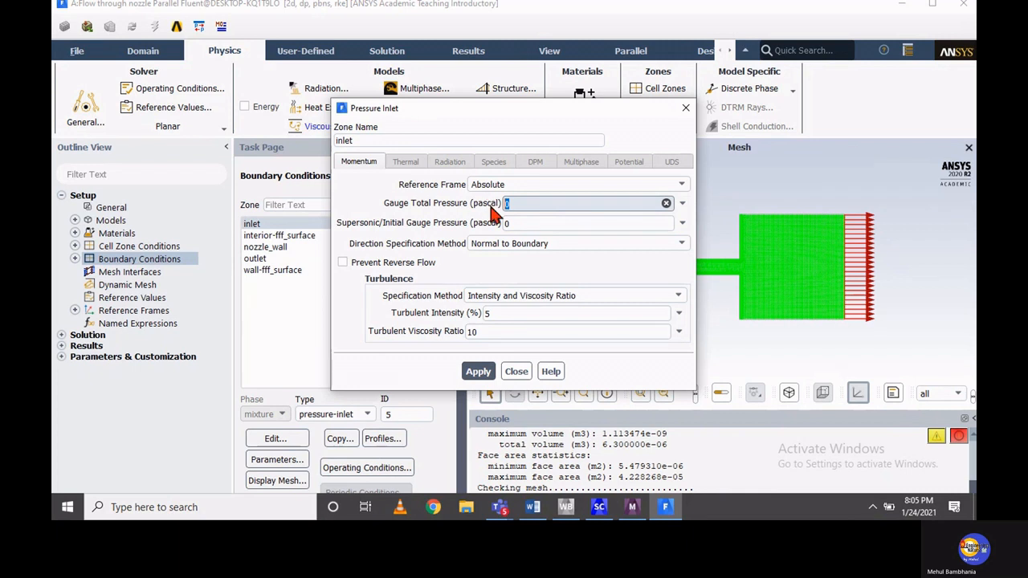
click(533, 507)
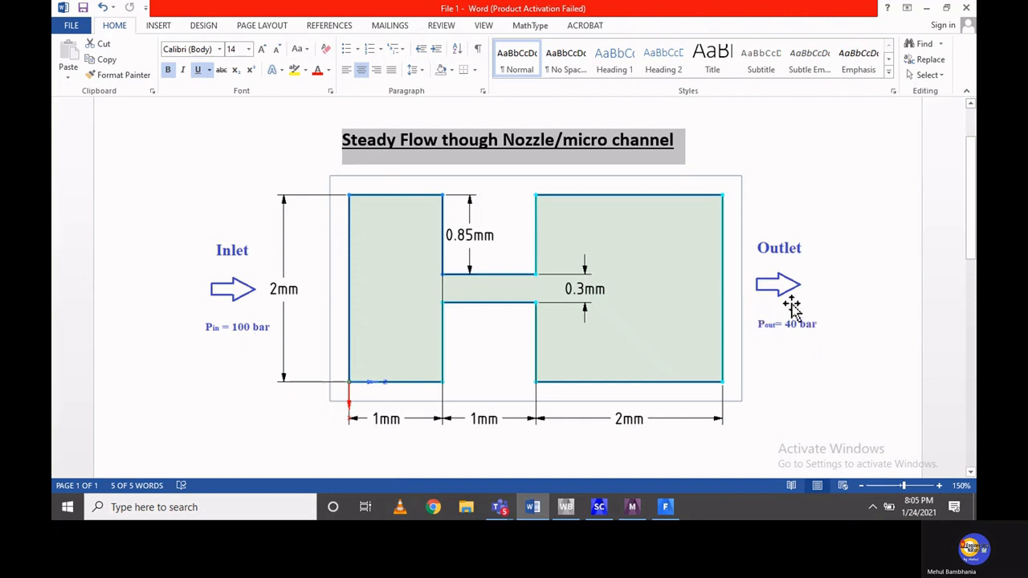
click(667, 513)
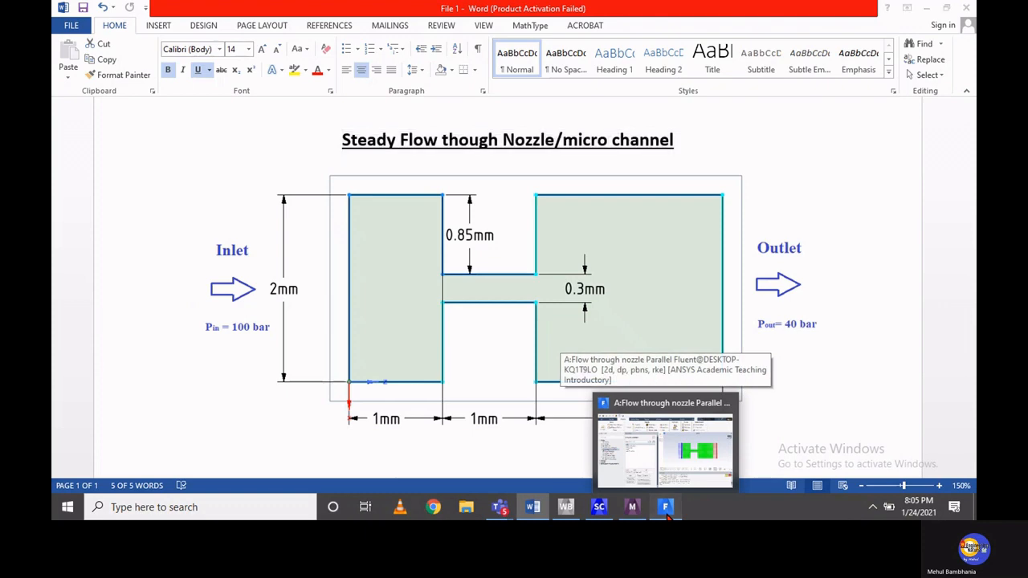
text(1)
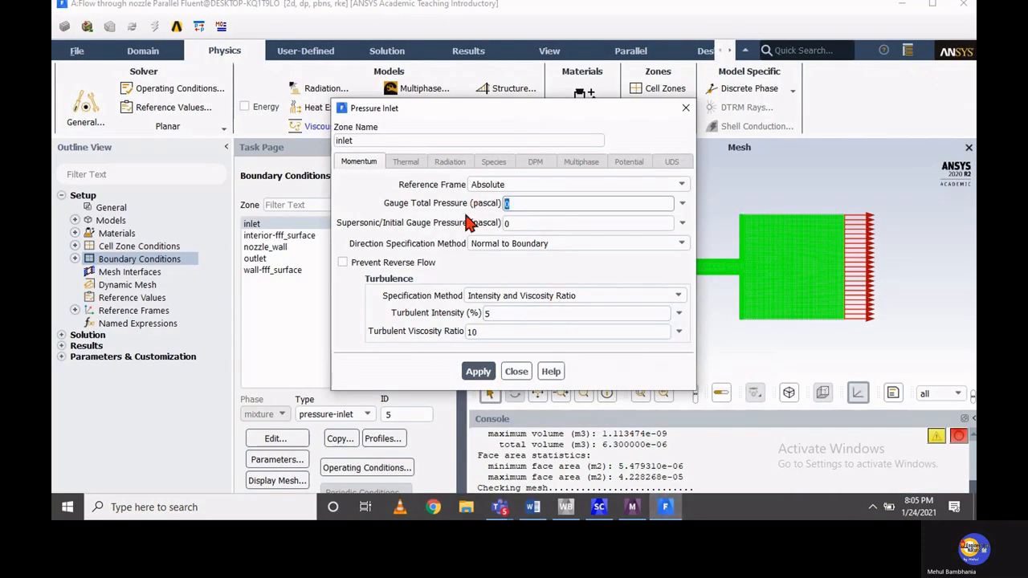
text(0000000)
double_click(520, 224)
text(9500000)
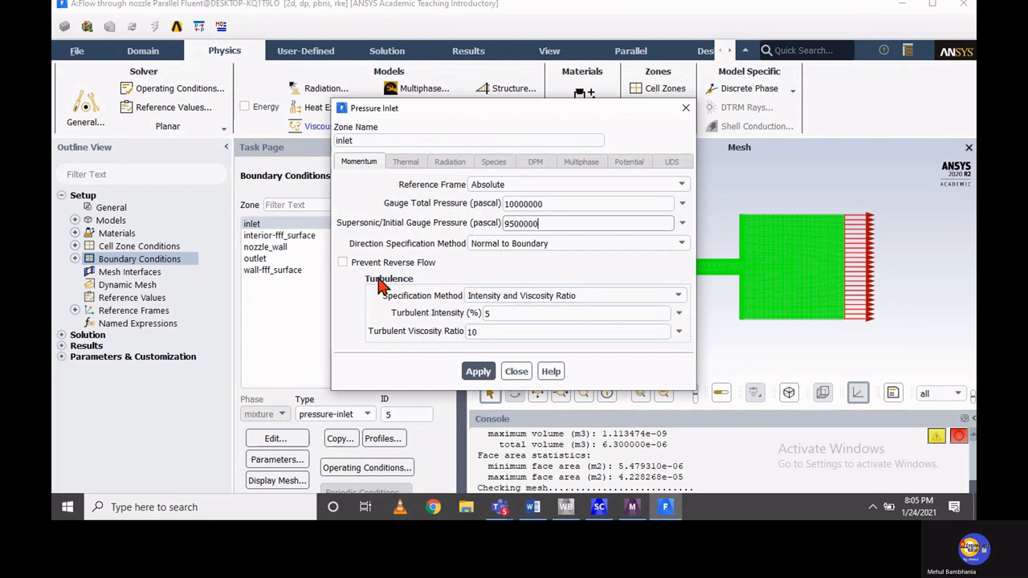
Specify the inlet turbulence by Intensity and Hydraulic Diameter with a hydraulic diameter of 2 mm, and apply the pressure inlet settings
click(478, 296)
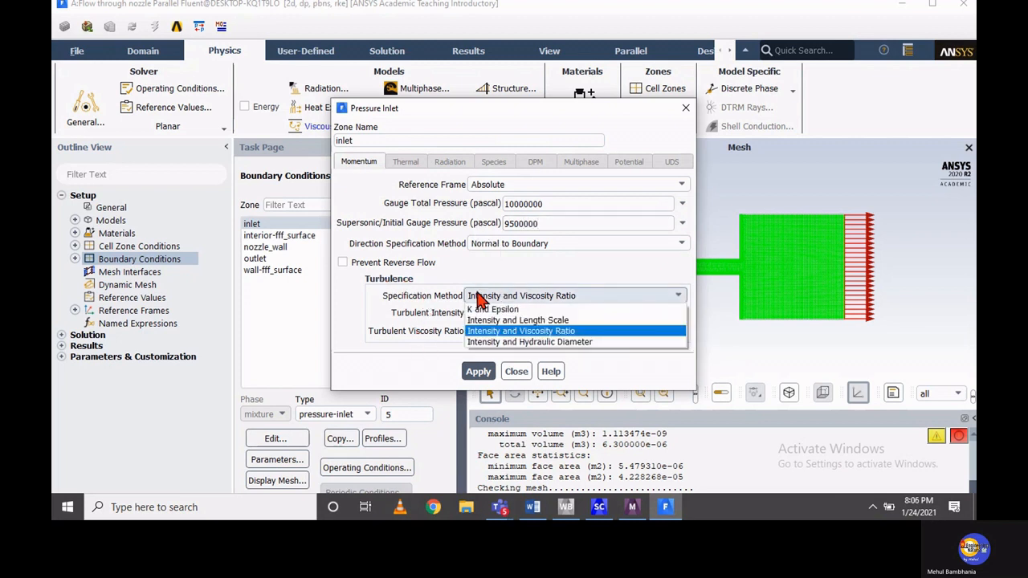
click(492, 341)
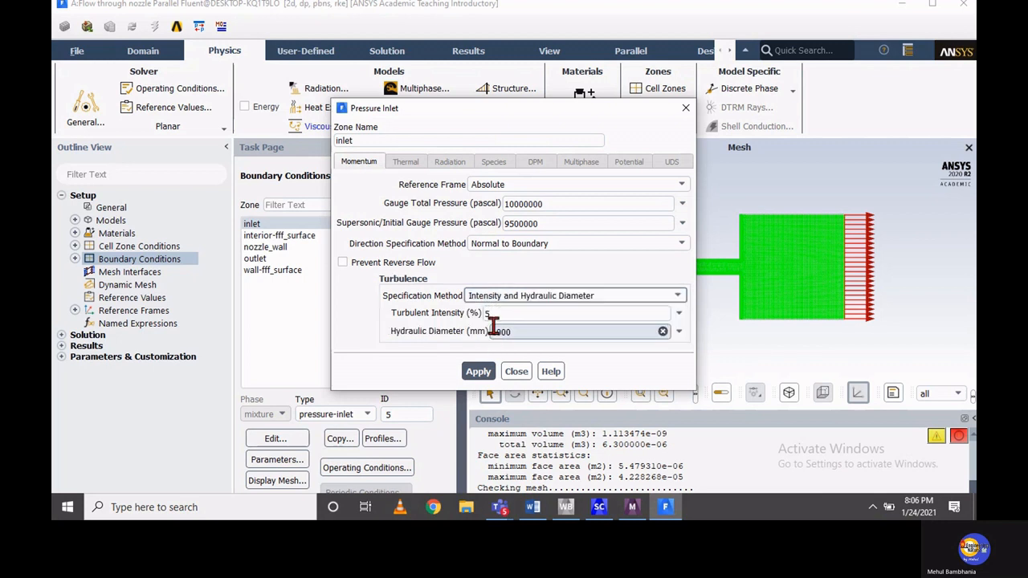
drag(514, 332, 470, 335)
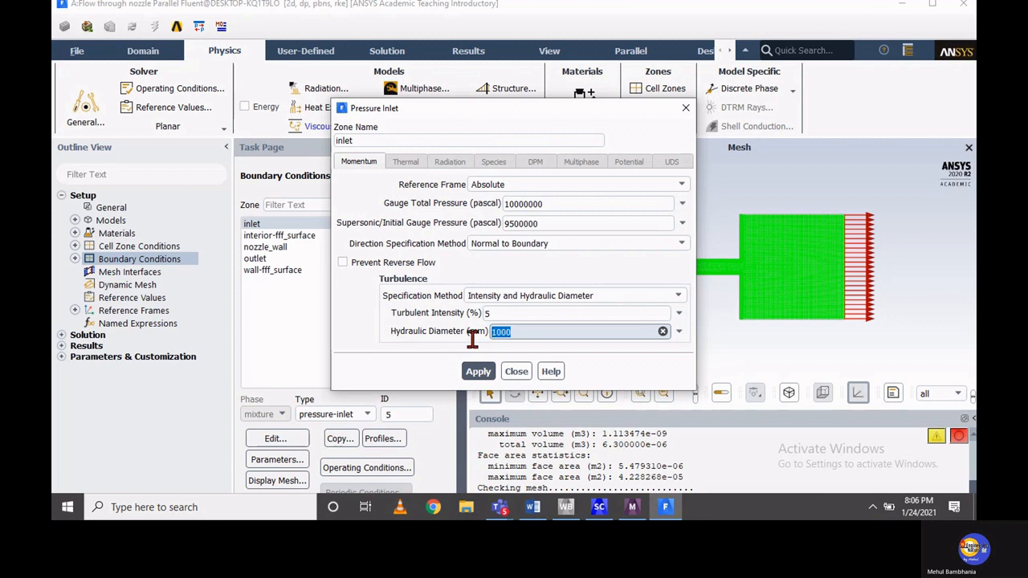
text(2)
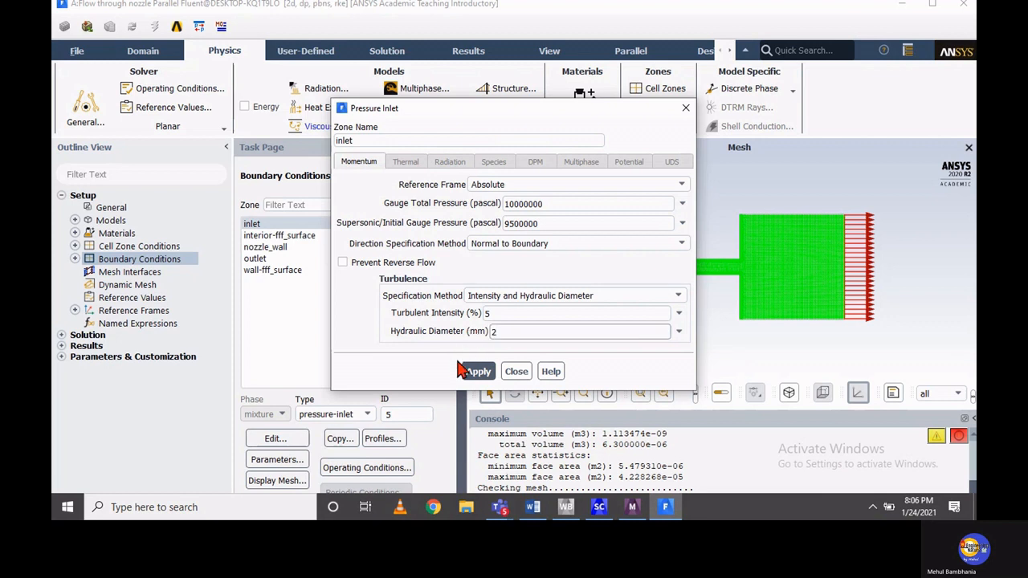
click(463, 373)
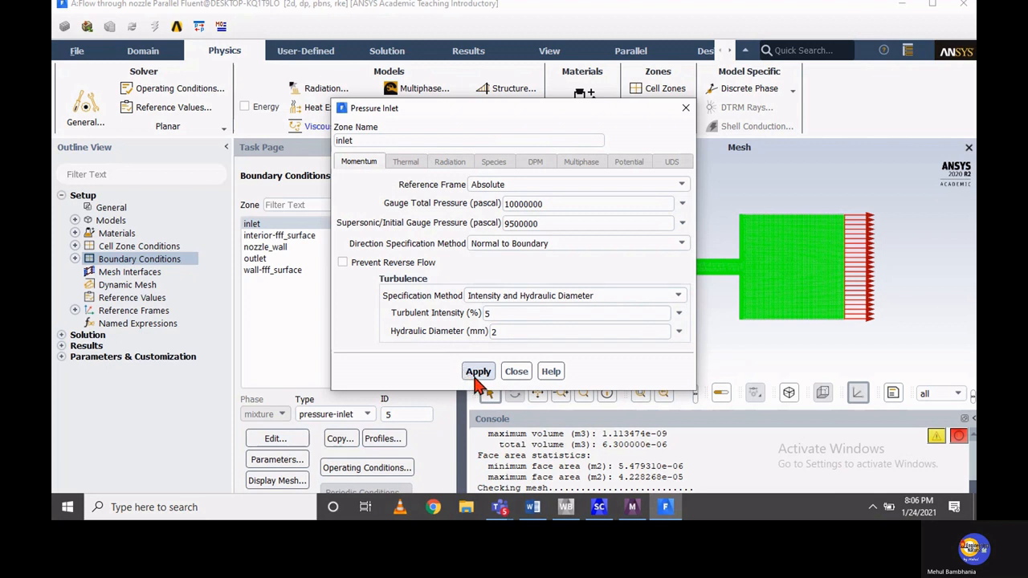
click(475, 375)
click(515, 375)
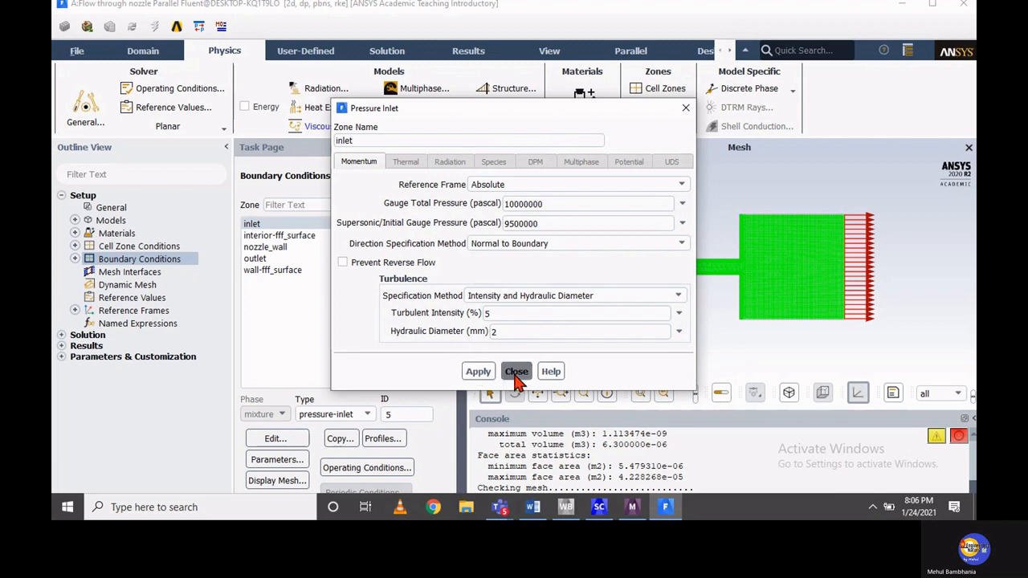
Set the outlet zone's gauge pressure to 4000000 pascal with Prevent Reverse Flow enabled, and apply the pressure outlet settings
click(254, 258)
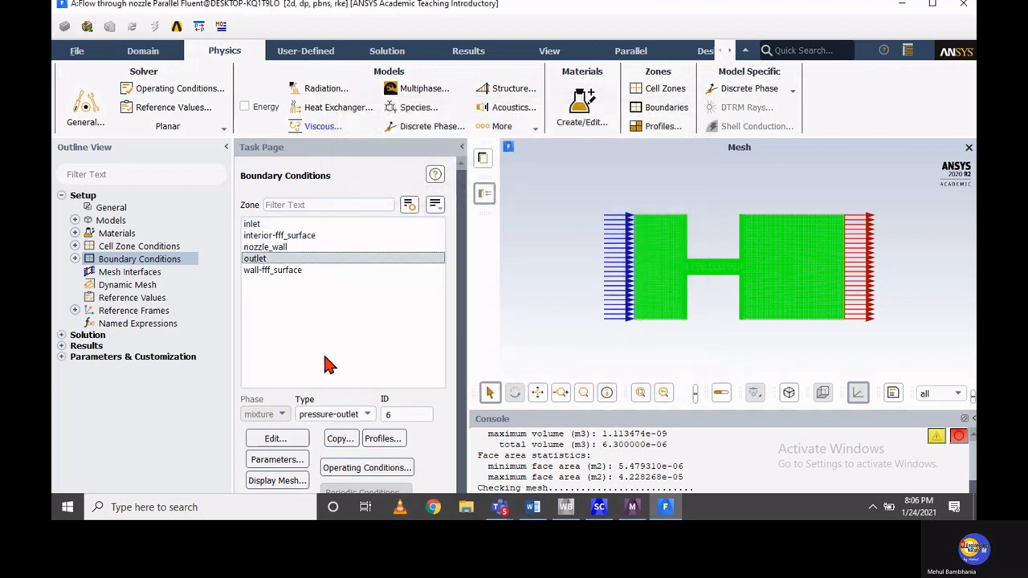
click(276, 440)
click(281, 439)
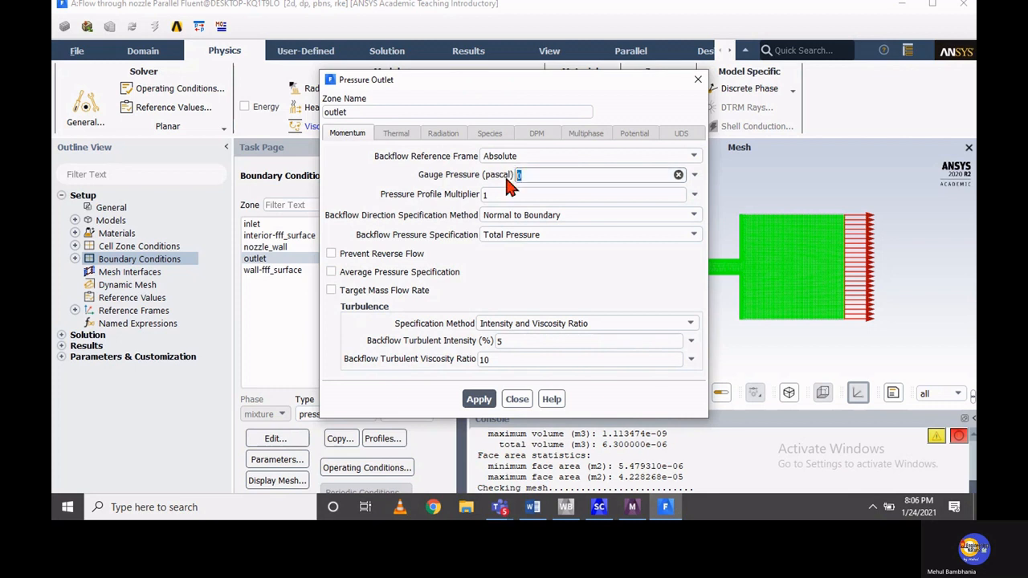
text(4000000)
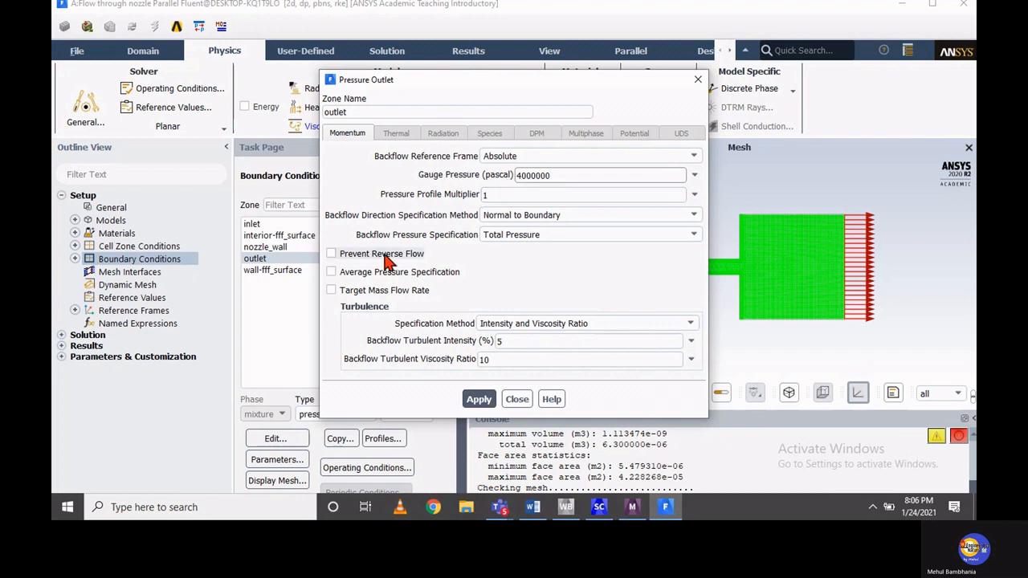
click(331, 254)
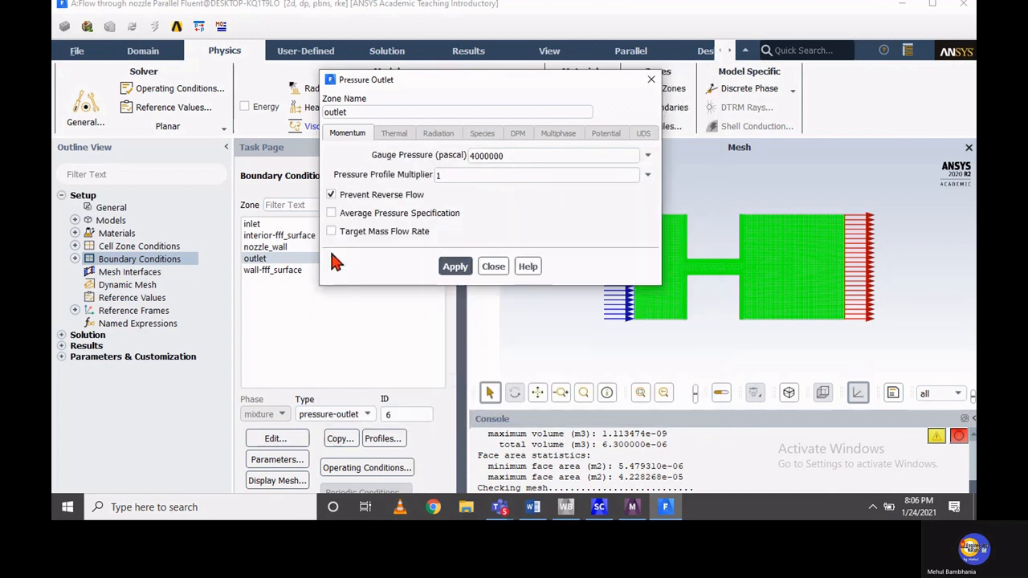
click(455, 266)
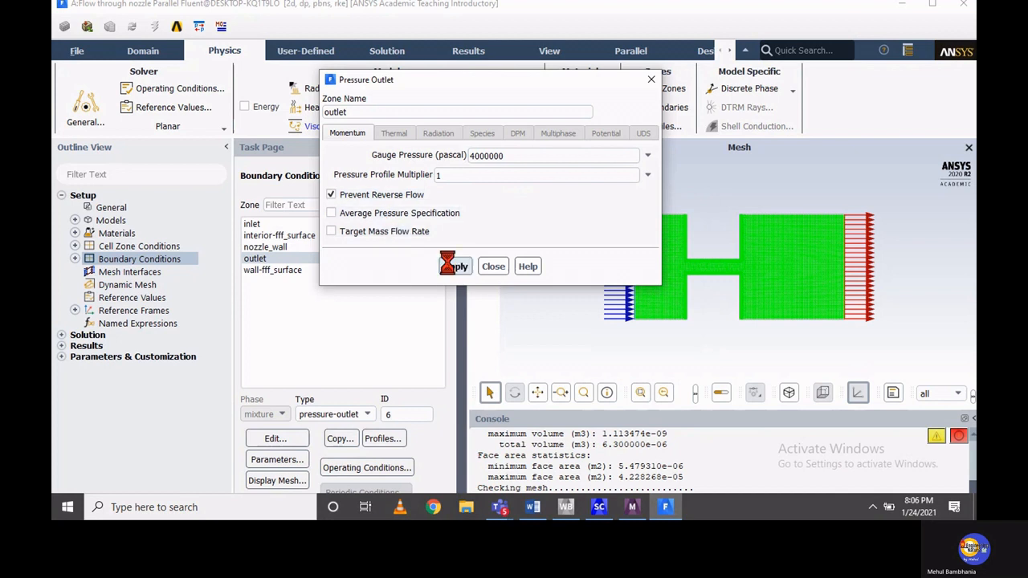
click(493, 270)
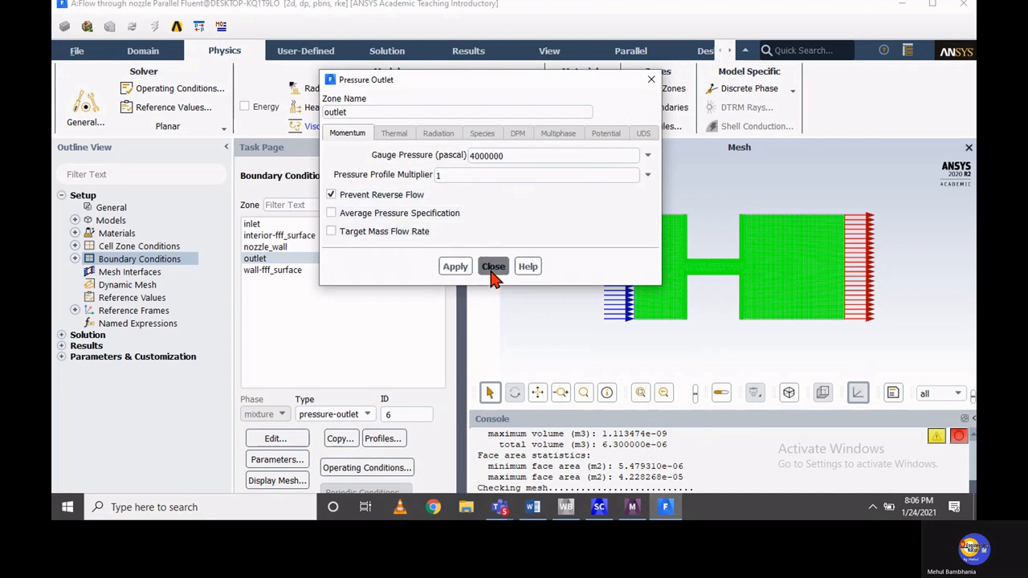
Apply the nozzle_wall boundary as a stationary, no-slip wall with a roughness height of 0 mm and a roughness constant of 0.5
click(273, 248)
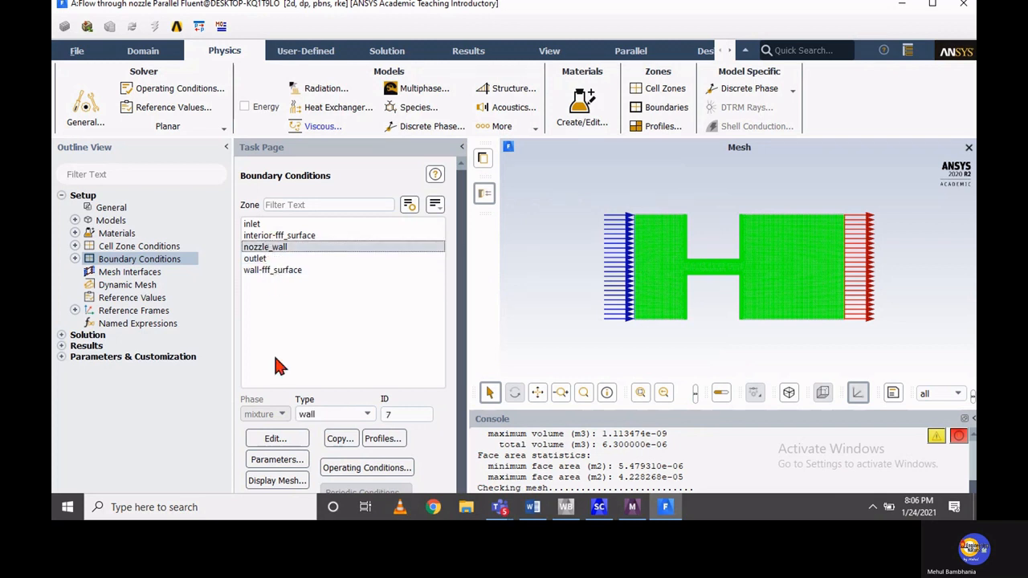
click(274, 438)
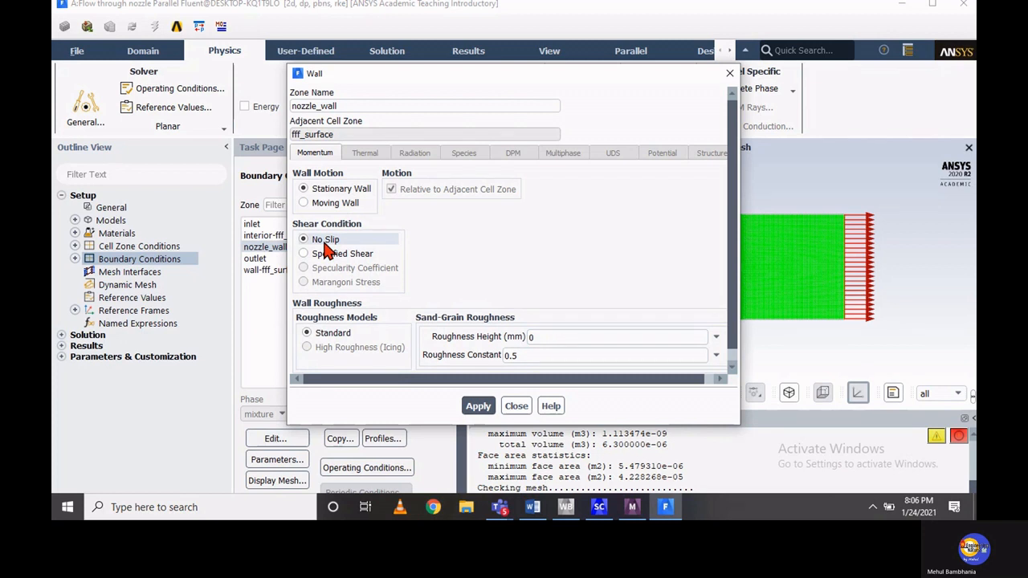
click(534, 338)
drag(535, 338, 523, 341)
click(476, 410)
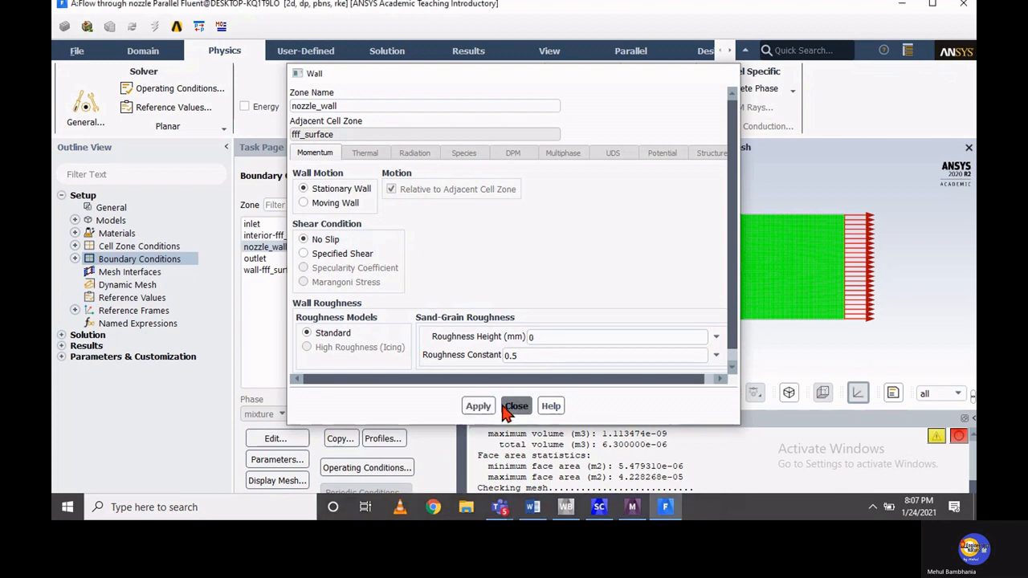
click(516, 406)
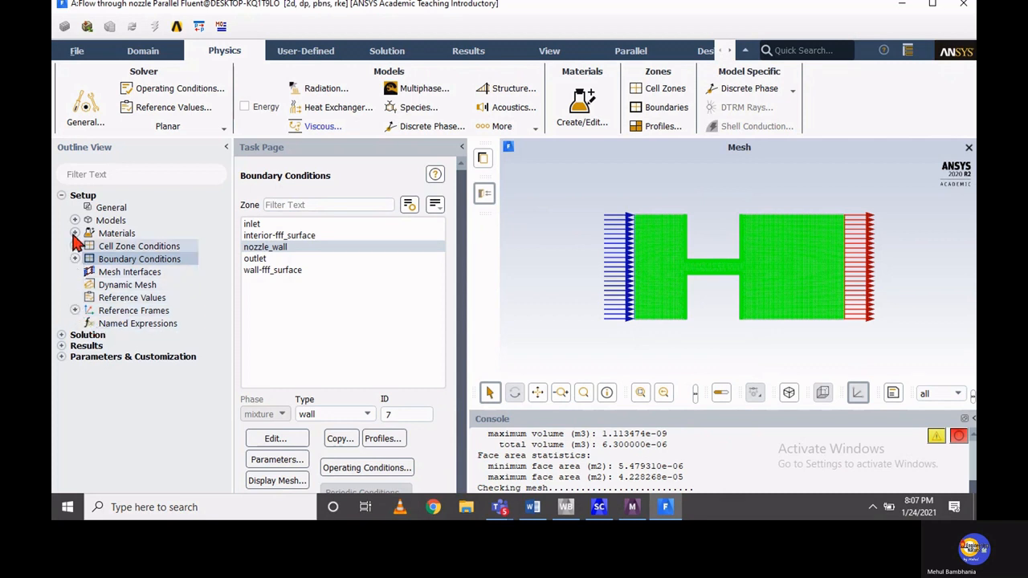
Set the pressure-velocity coupling scheme to SIMPLEC in the solution methods
click(61, 195)
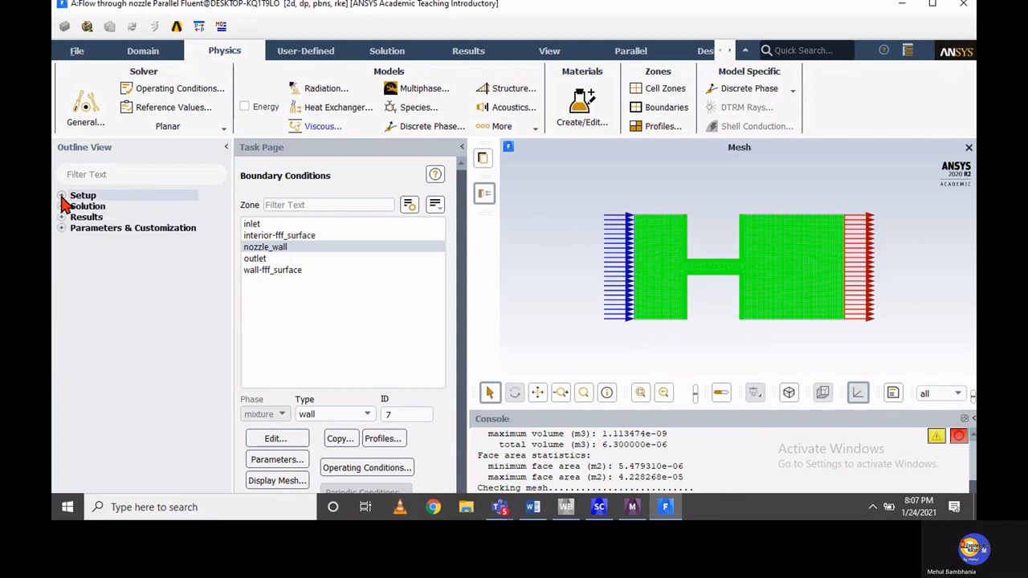
click(61, 206)
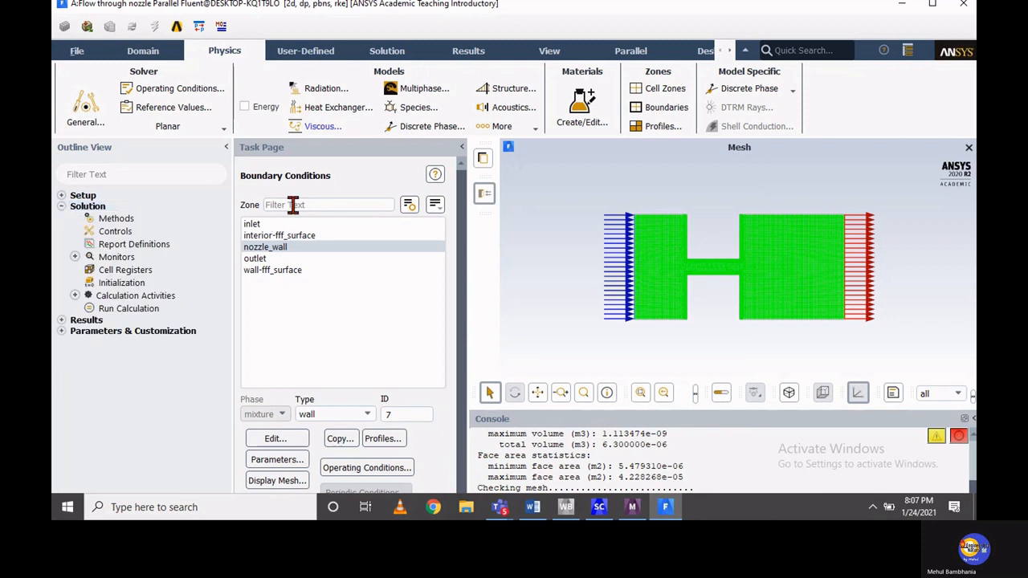
click(380, 55)
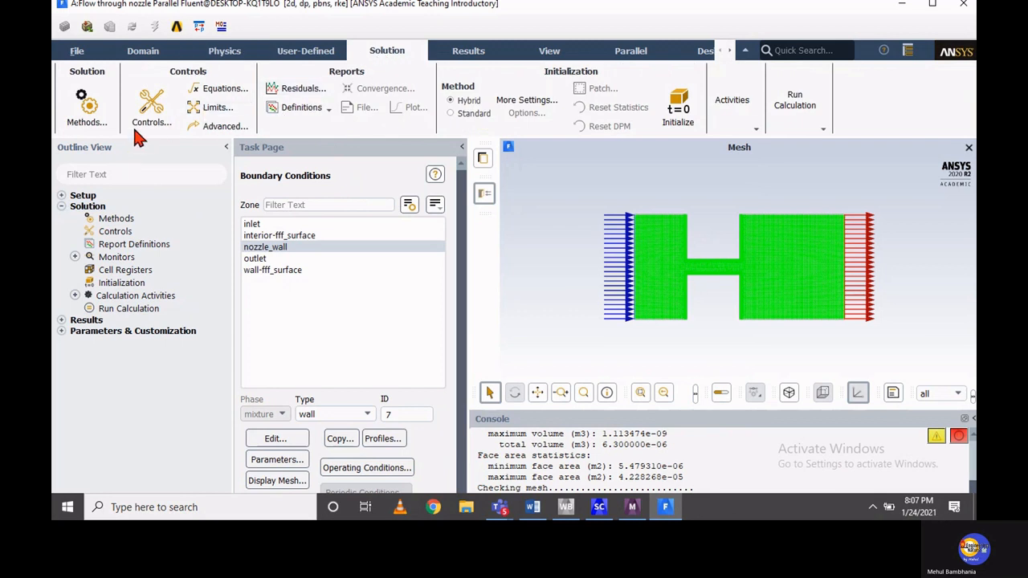
click(116, 220)
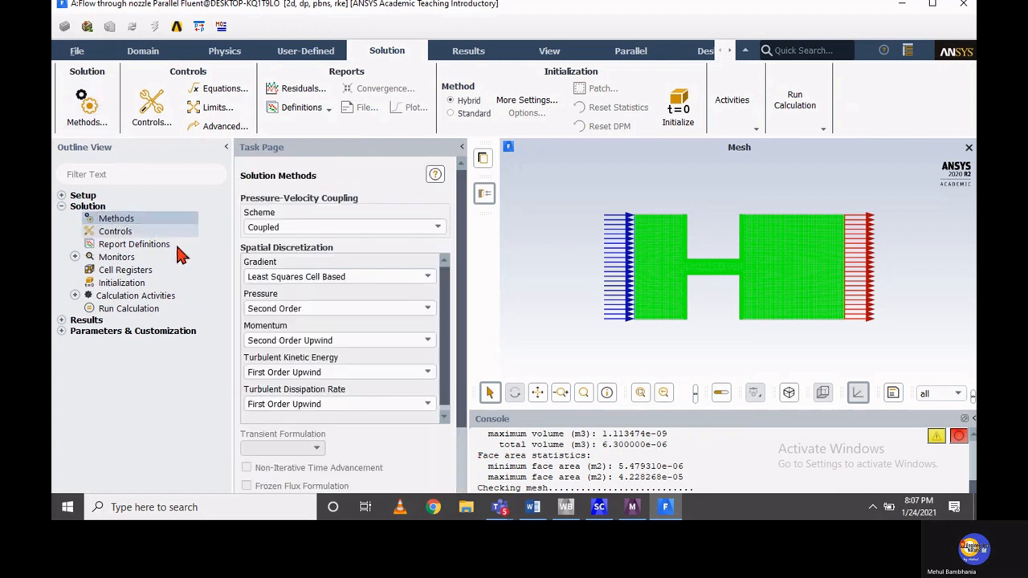
click(285, 229)
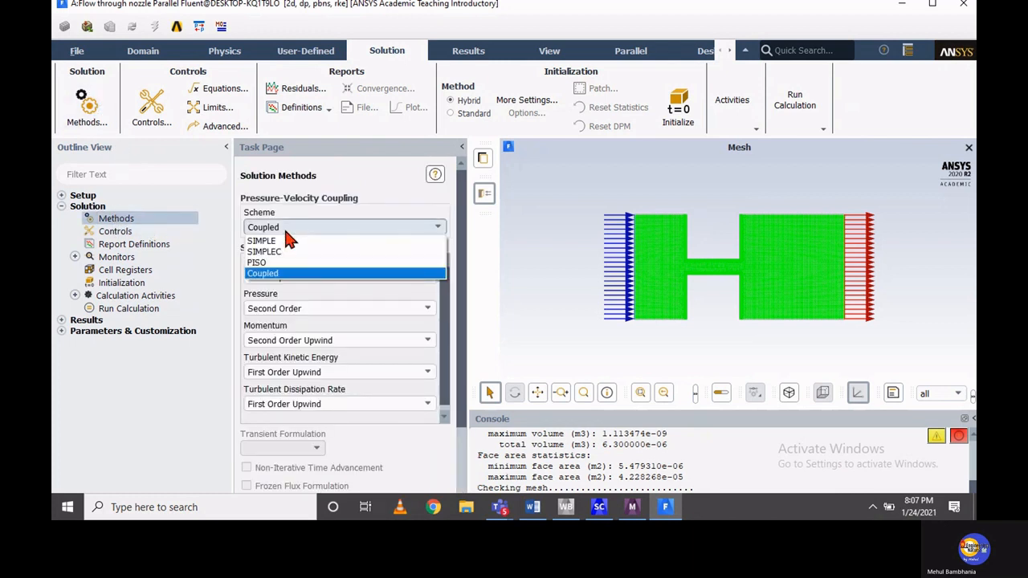
click(280, 249)
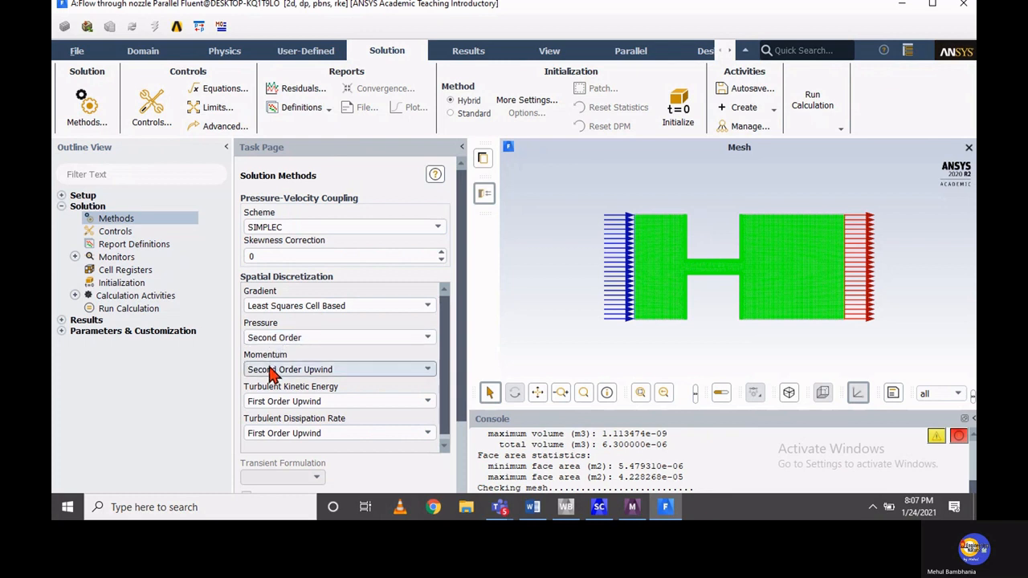
Set the residual monitors' absolute criteria for continuity, x-velocity and y-velocity to 0.00001
click(125, 260)
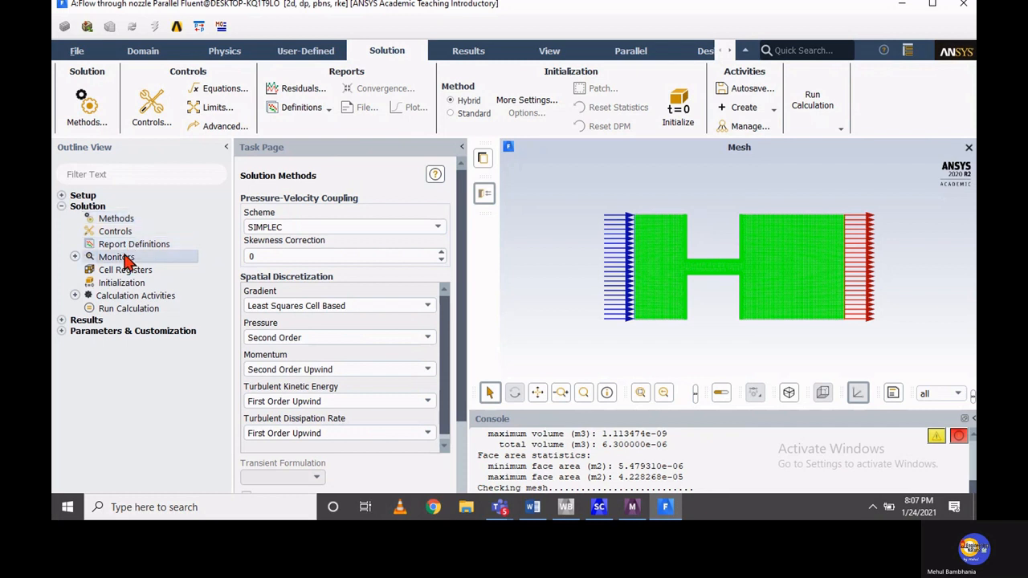
double_click(127, 272)
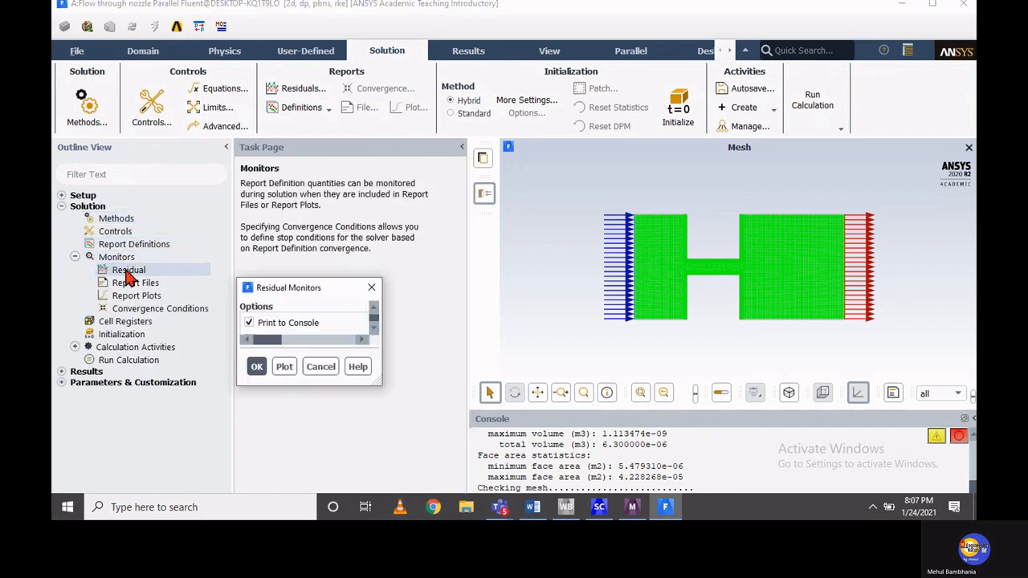
click(683, 172)
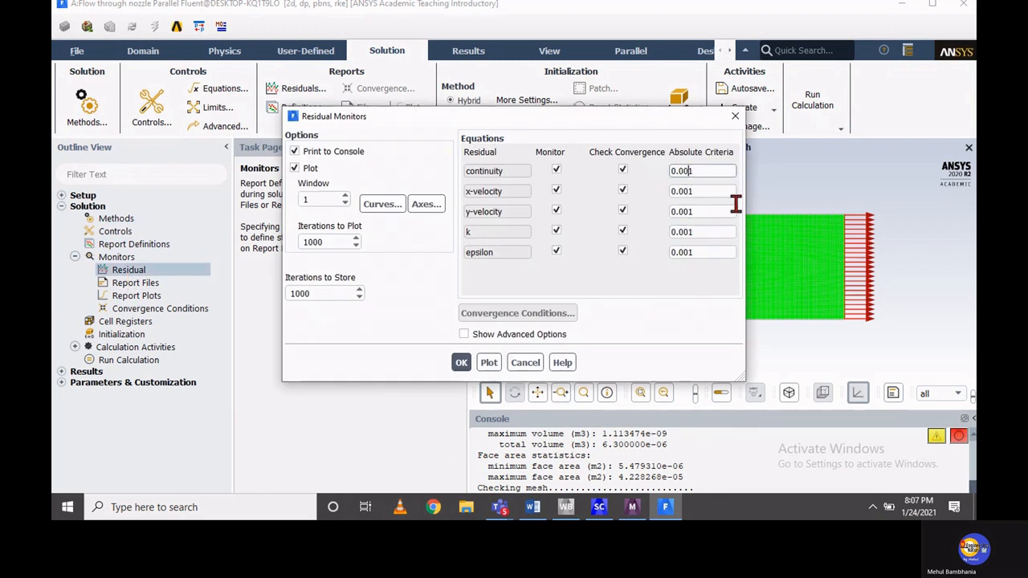
text(00)
click(689, 191)
text(00)
click(690, 211)
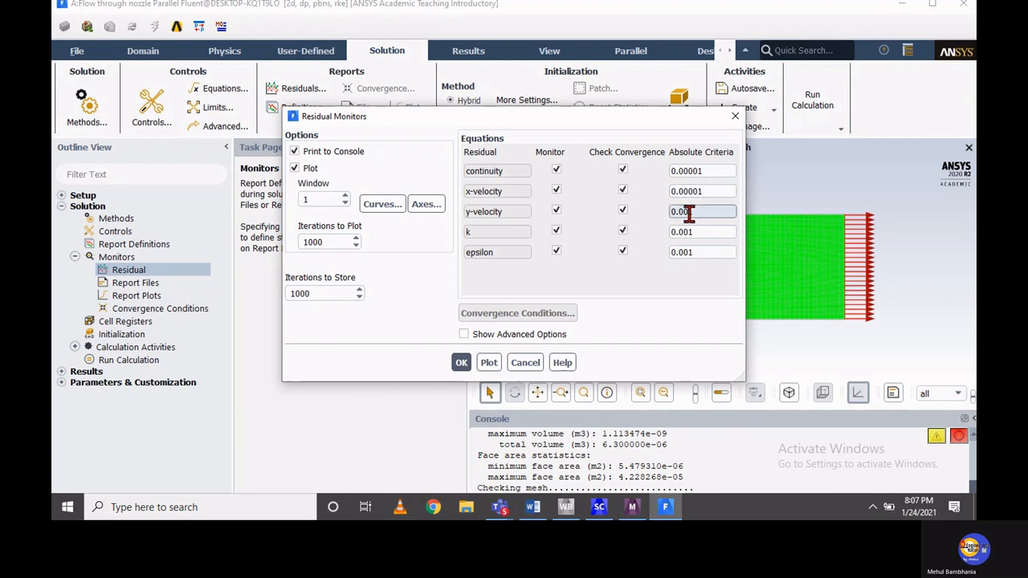
text(001)
Set the absolute convergence criteria for k and epsilon to 0.0001 and accept the residual monitor settings
click(683, 231)
text(0)
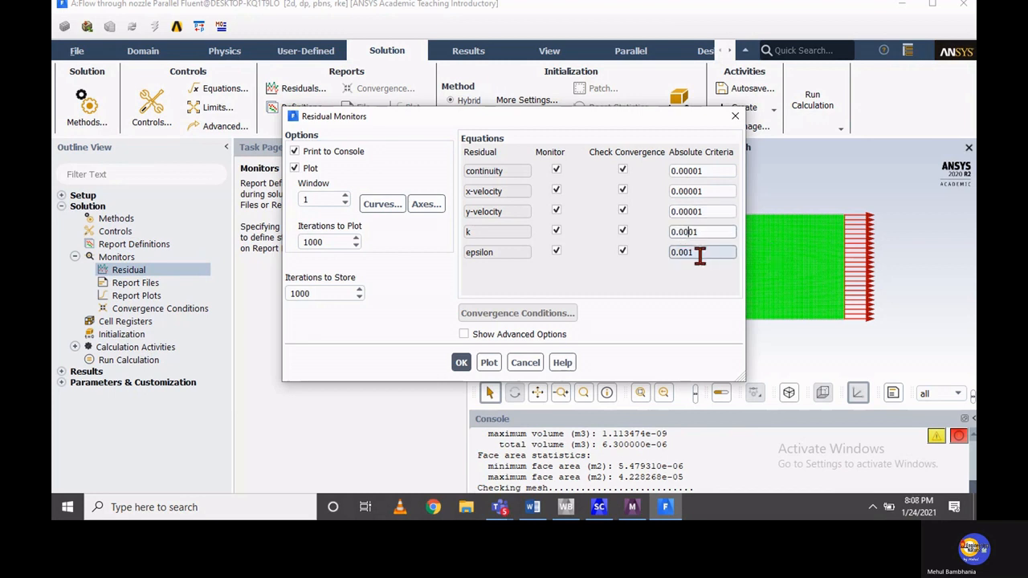
click(683, 254)
text(0)
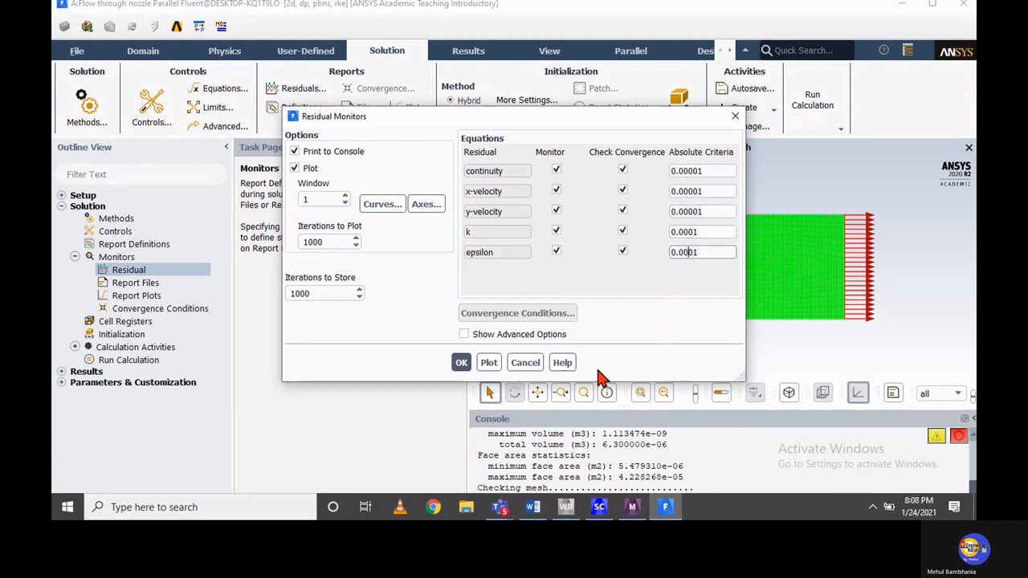
click(462, 366)
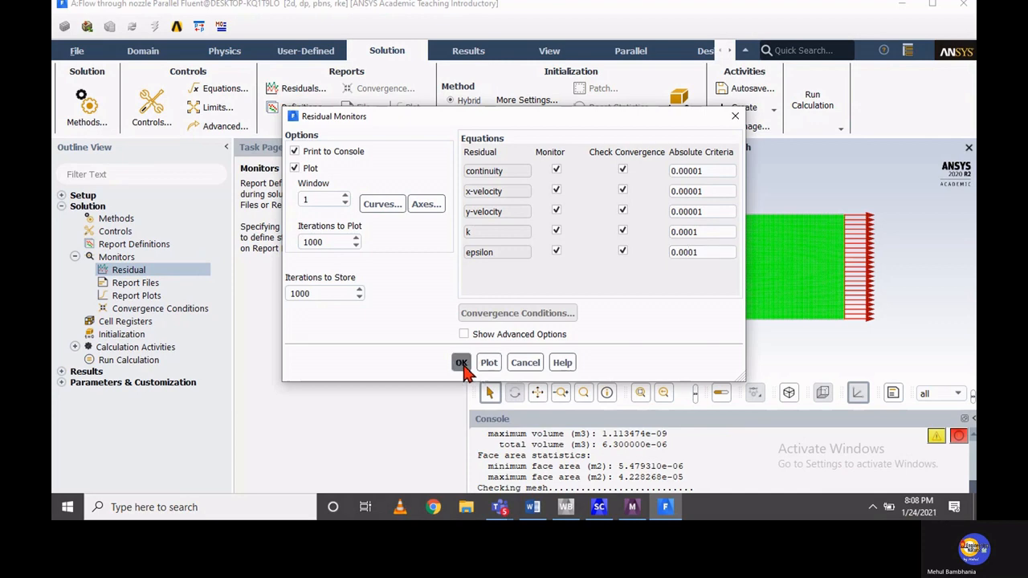
click(462, 363)
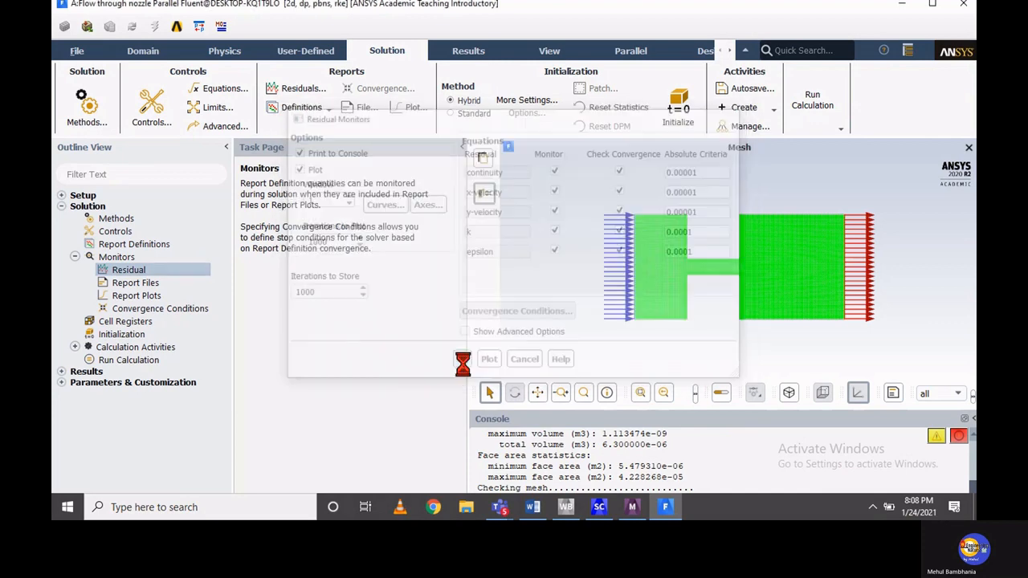
click(74, 258)
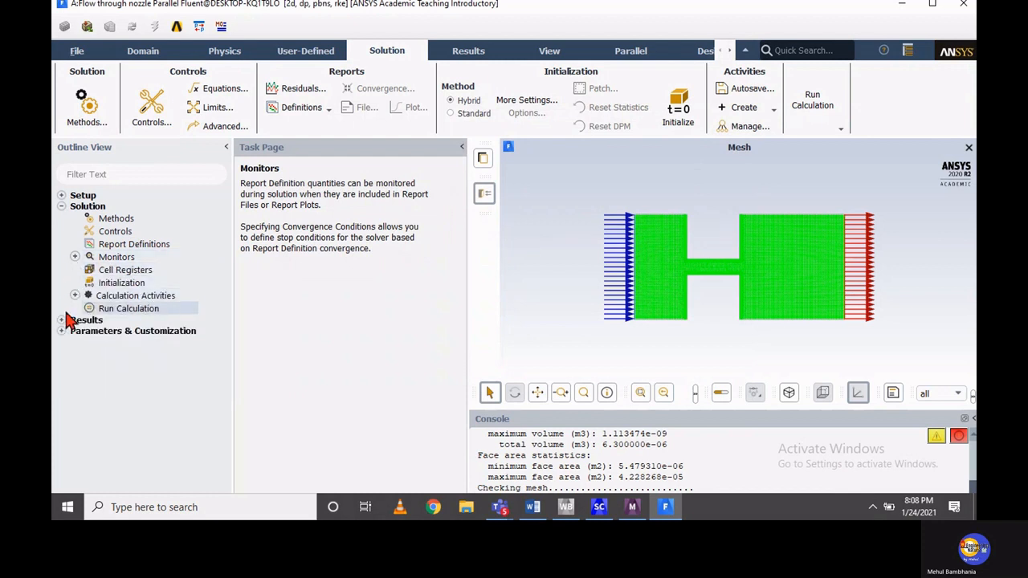
Look at the Standard Initialization options, and initialize the solution with the Hybrid Initialization method
click(117, 289)
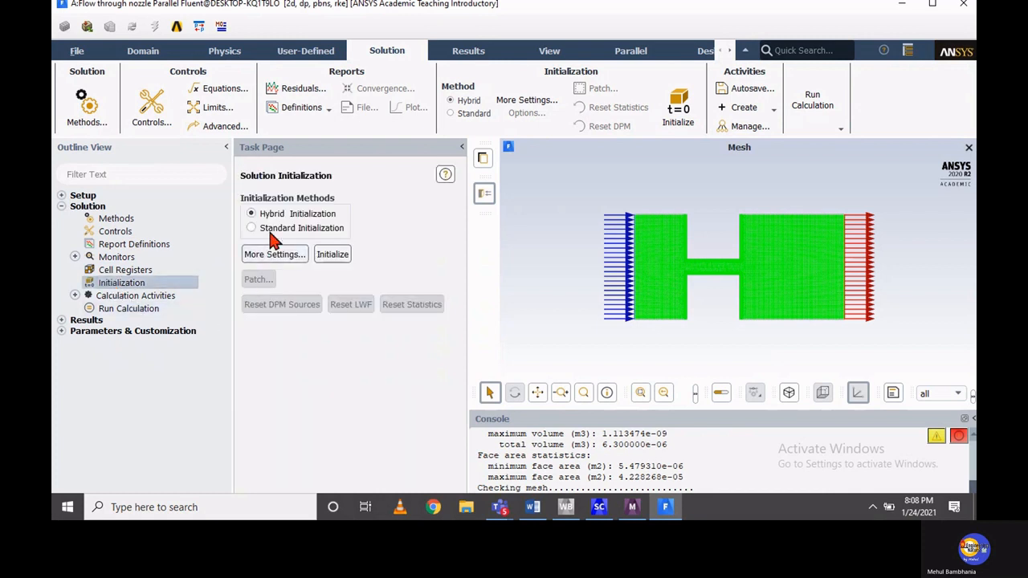
click(269, 229)
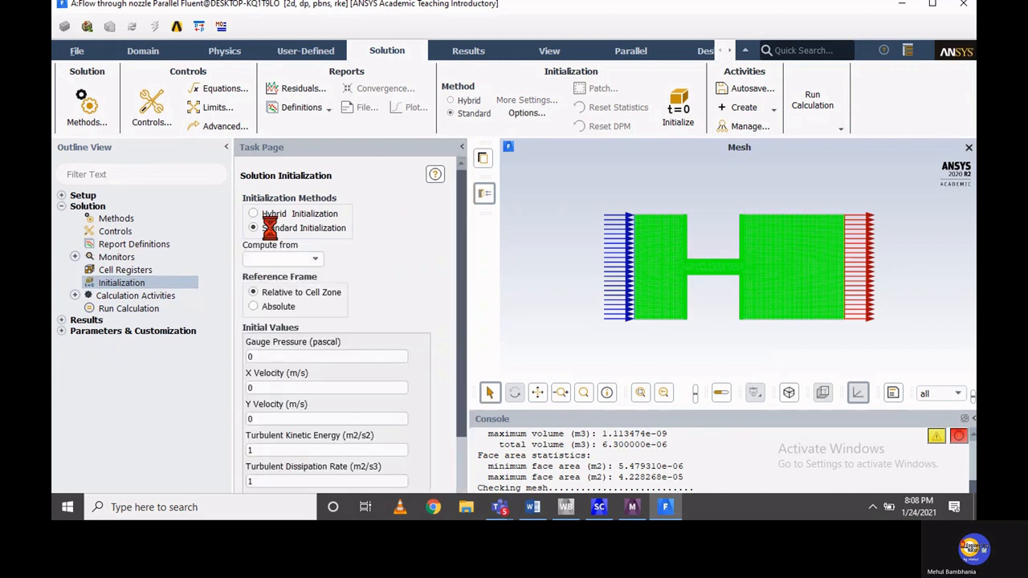
click(314, 261)
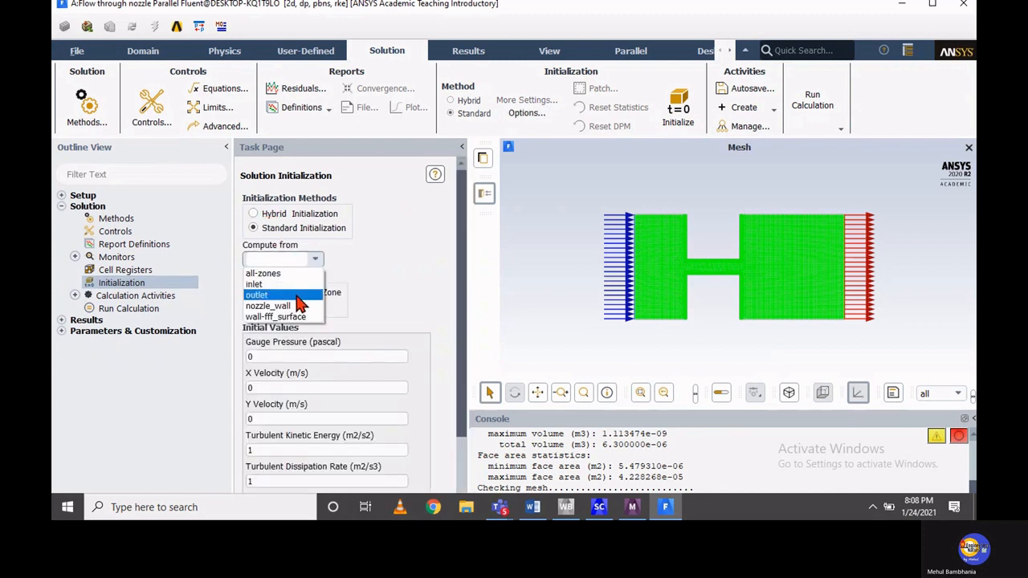
click(253, 212)
click(254, 215)
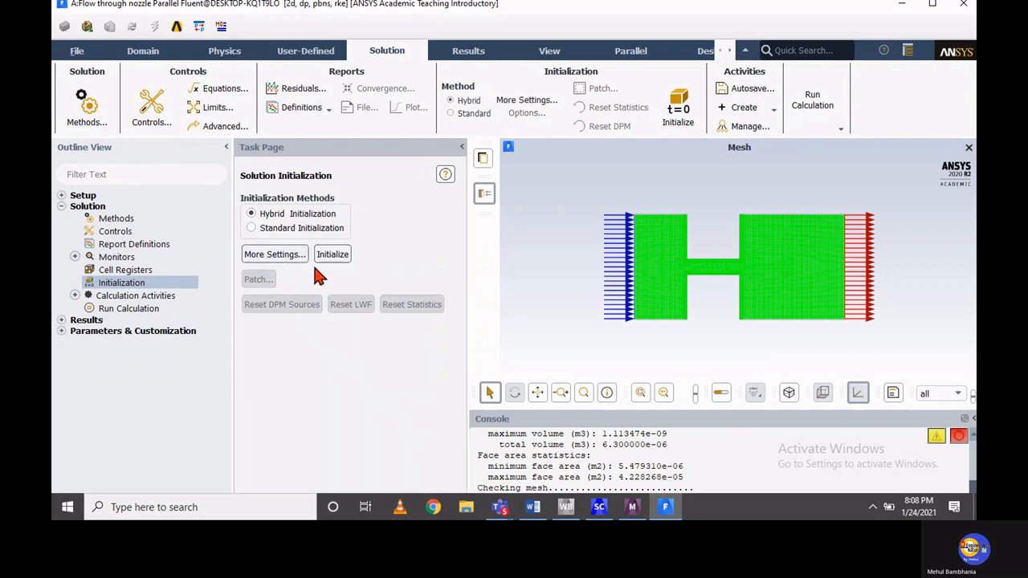
click(329, 255)
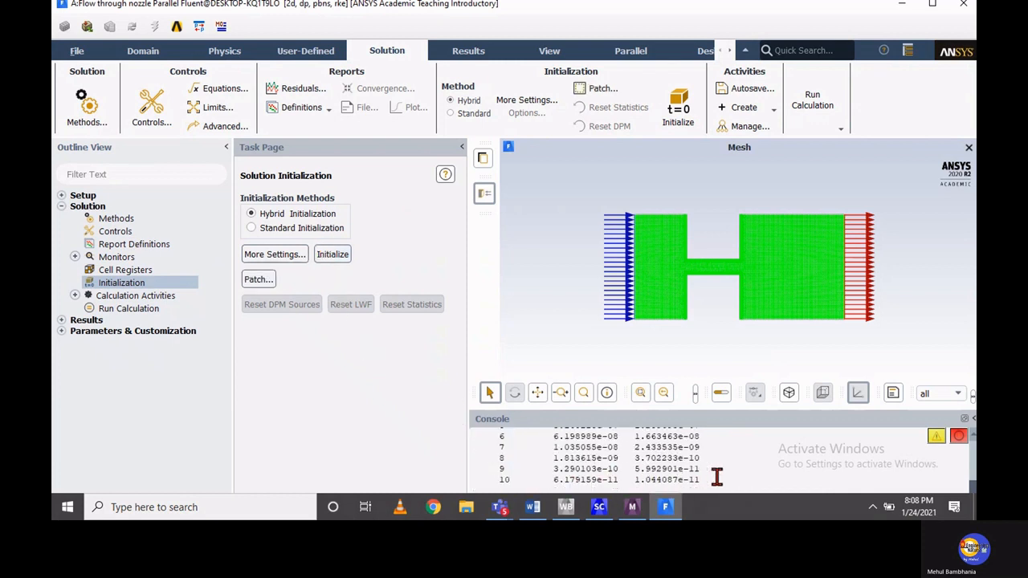
double_click(113, 297)
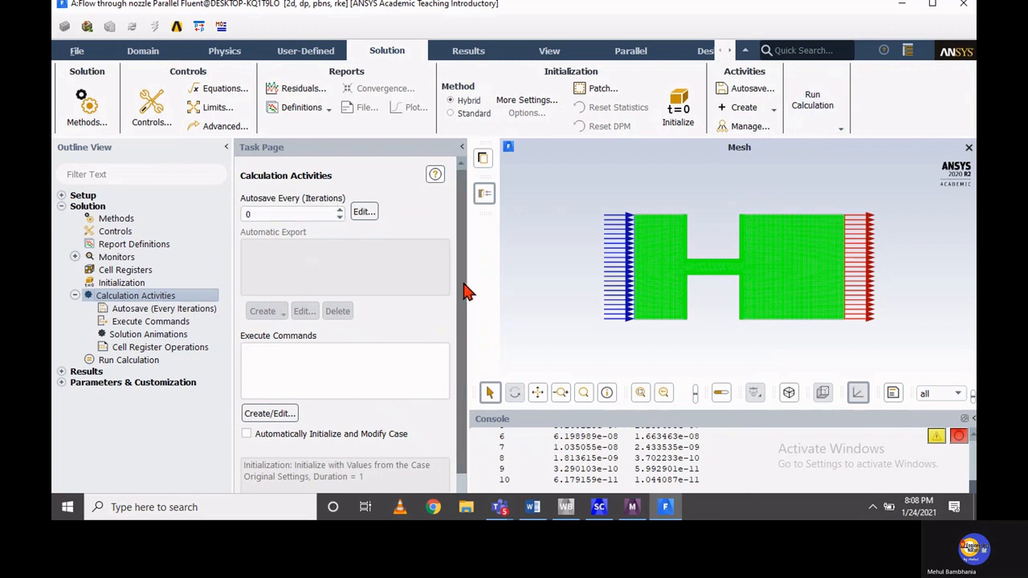
scroll(468, 284, down, 1)
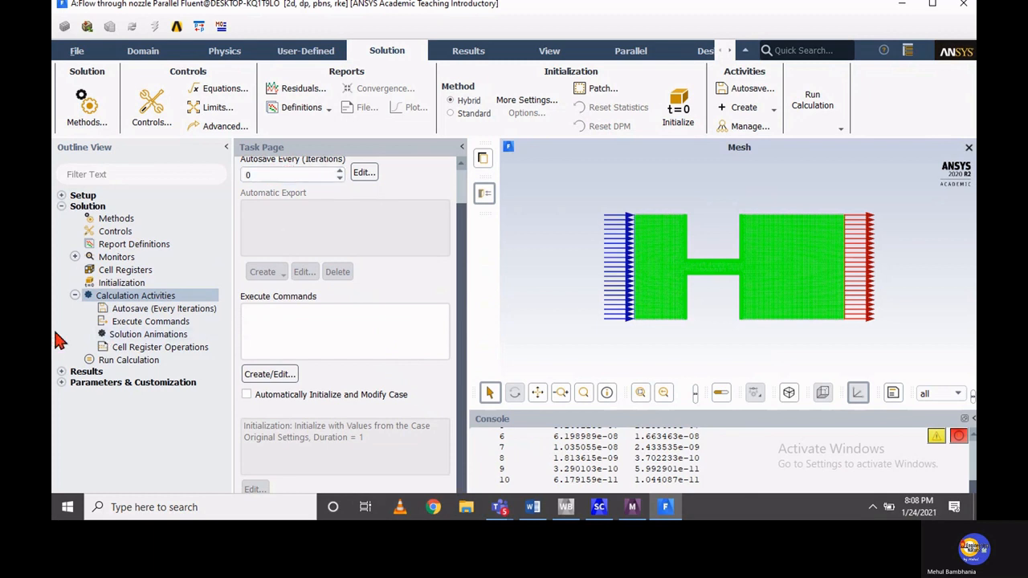
click(75, 295)
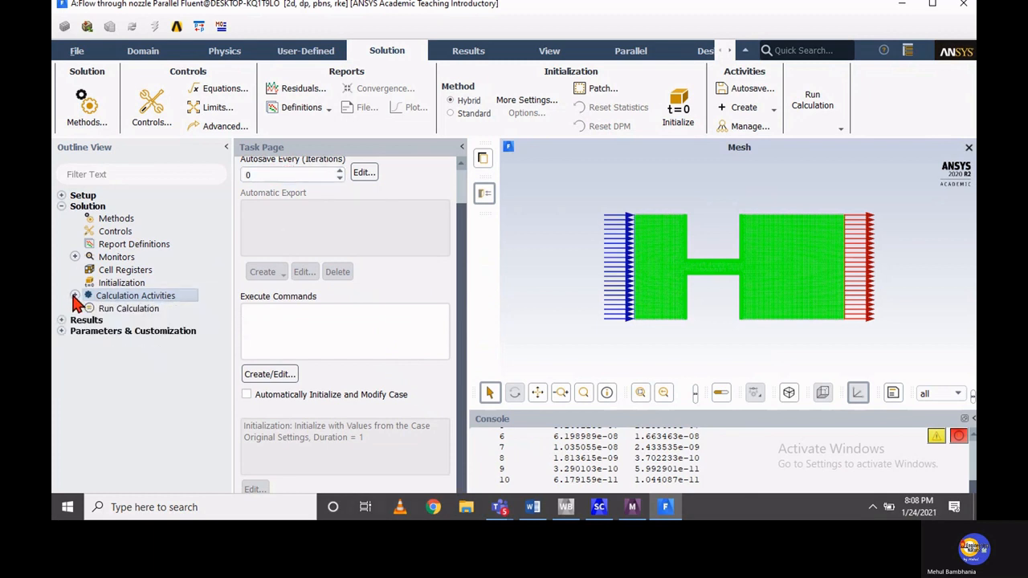
Run a case check of the setup, and start the calculation with 1000 iterations
click(86, 309)
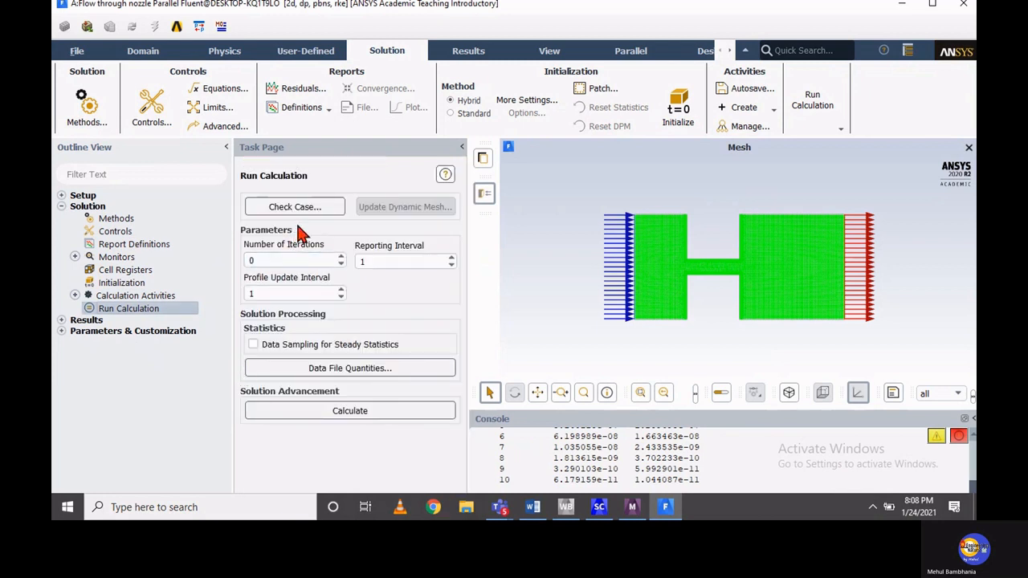
click(306, 211)
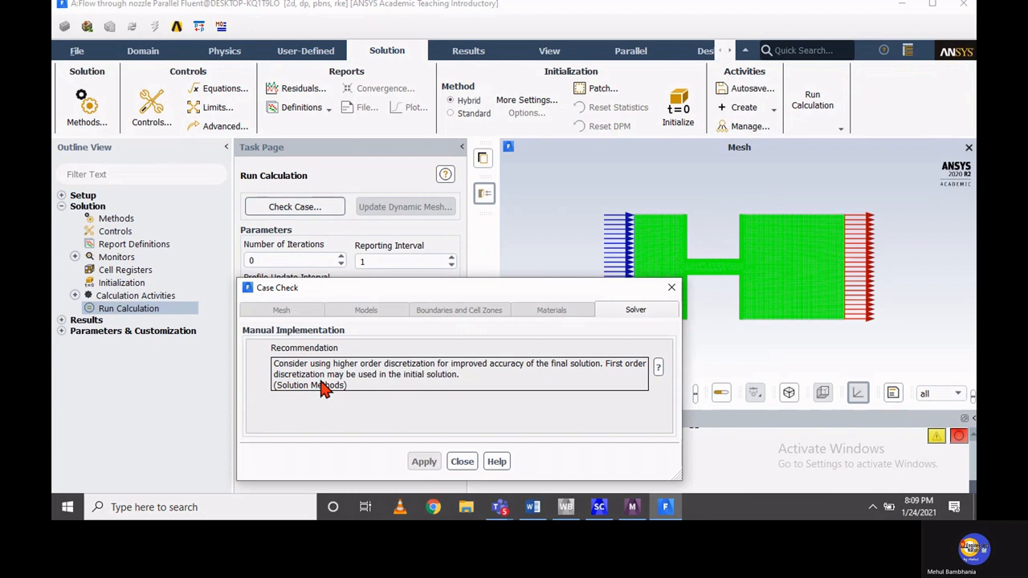
click(464, 460)
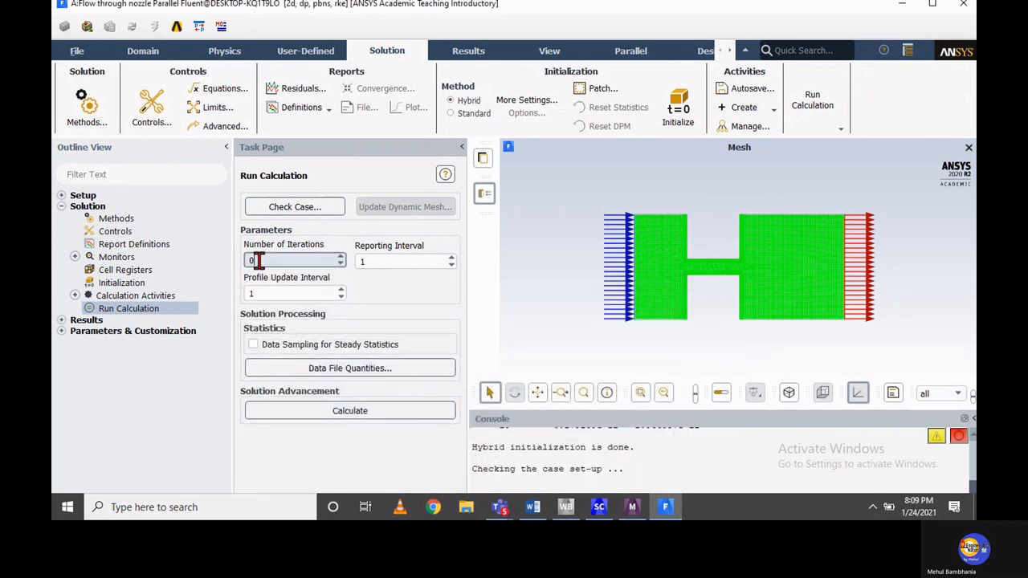
double_click(256, 260)
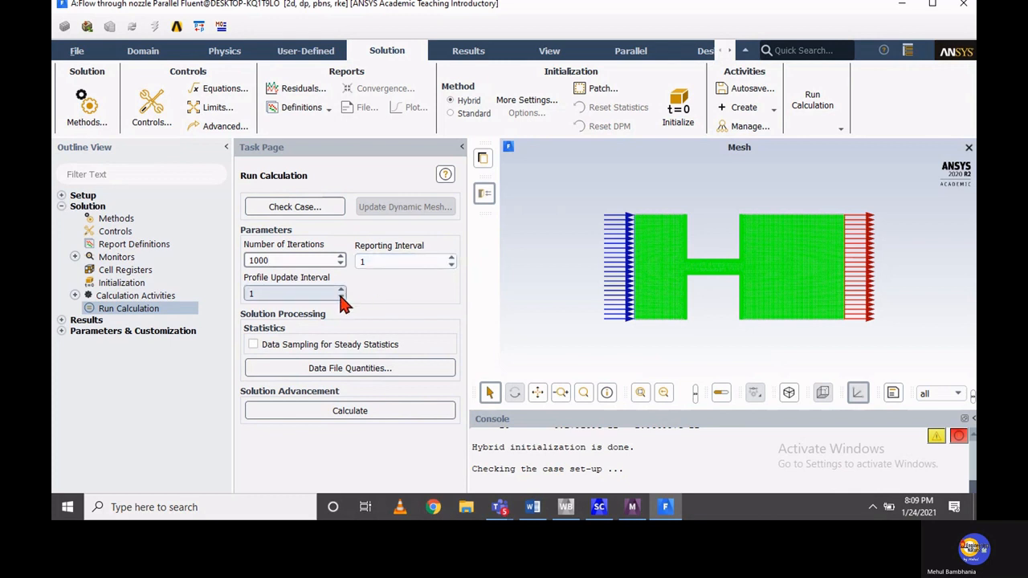
click(341, 419)
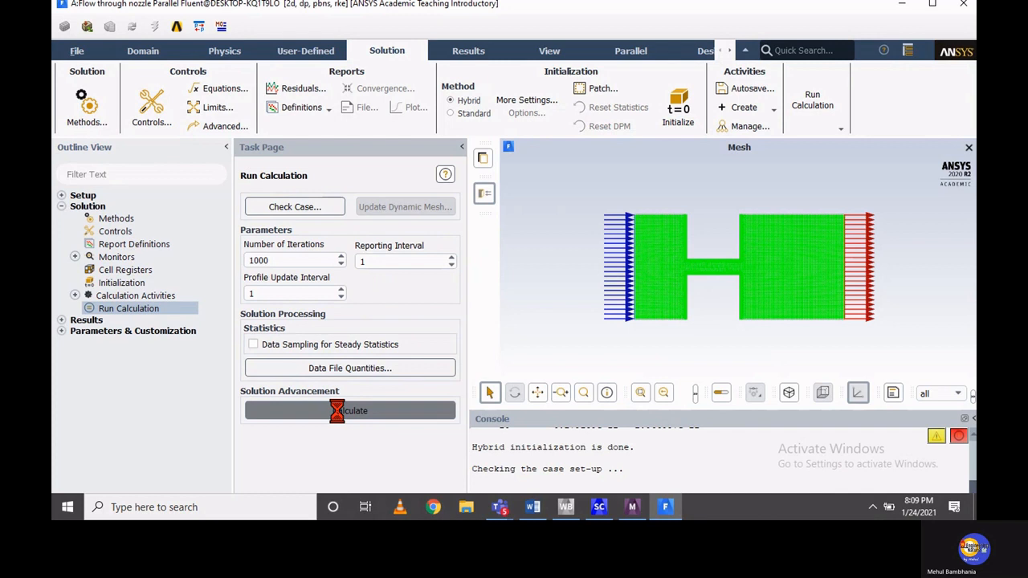
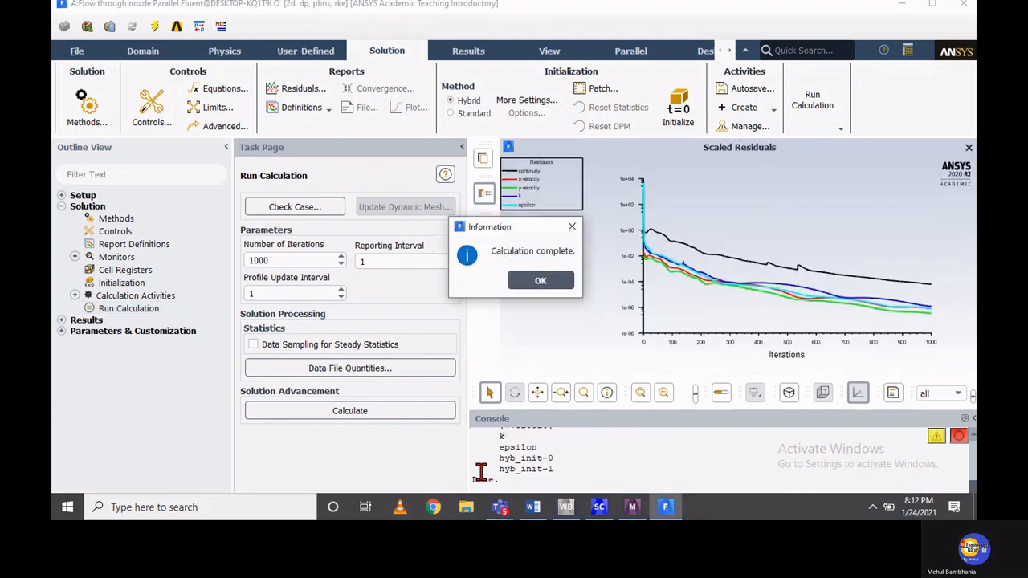
Dismiss the calculation message and examine the residuals of the final iterations in the console
click(521, 278)
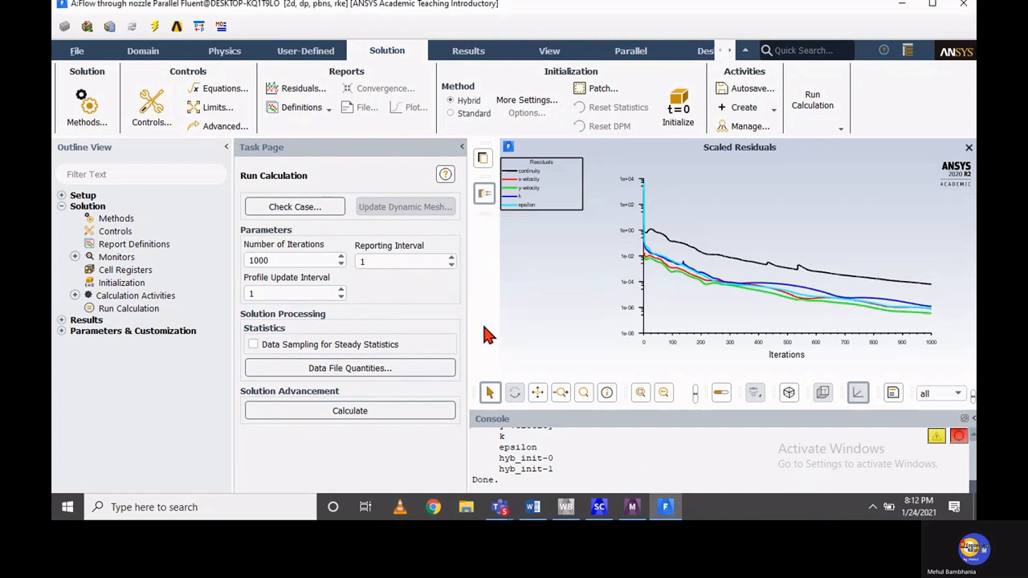
click(61, 206)
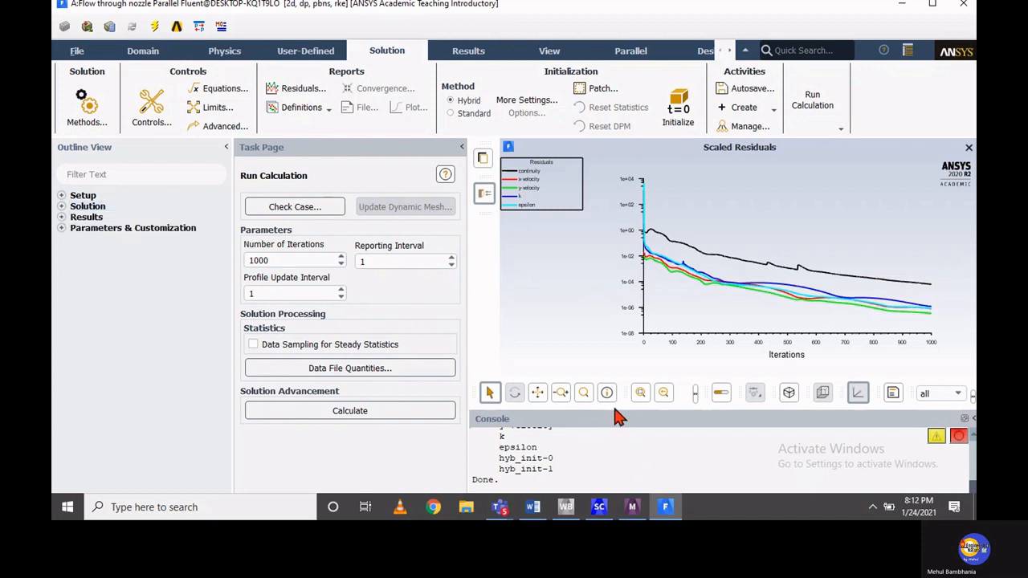
drag(618, 417, 618, 321)
scroll(741, 424, up, 5)
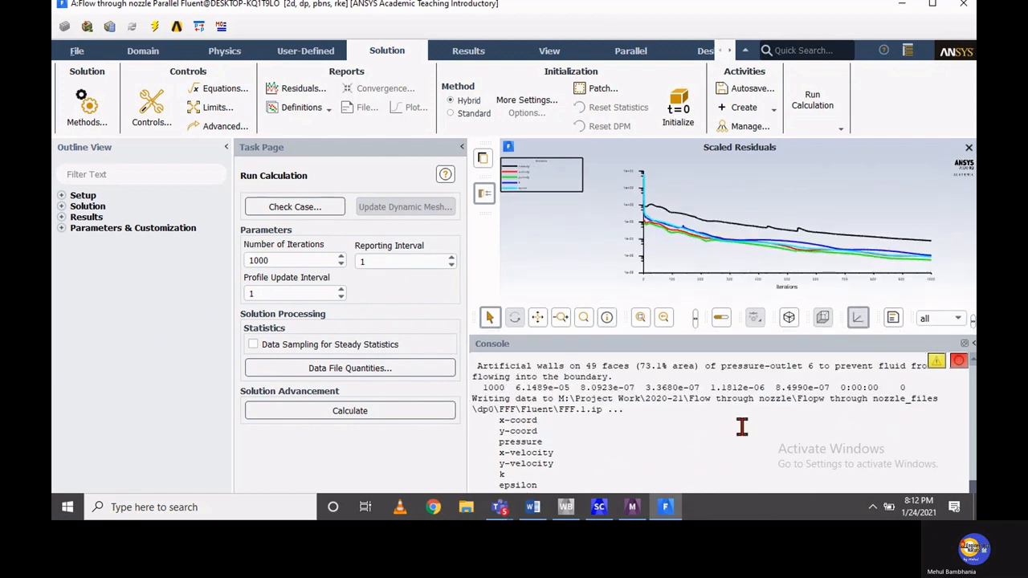
drag(574, 425, 904, 425)
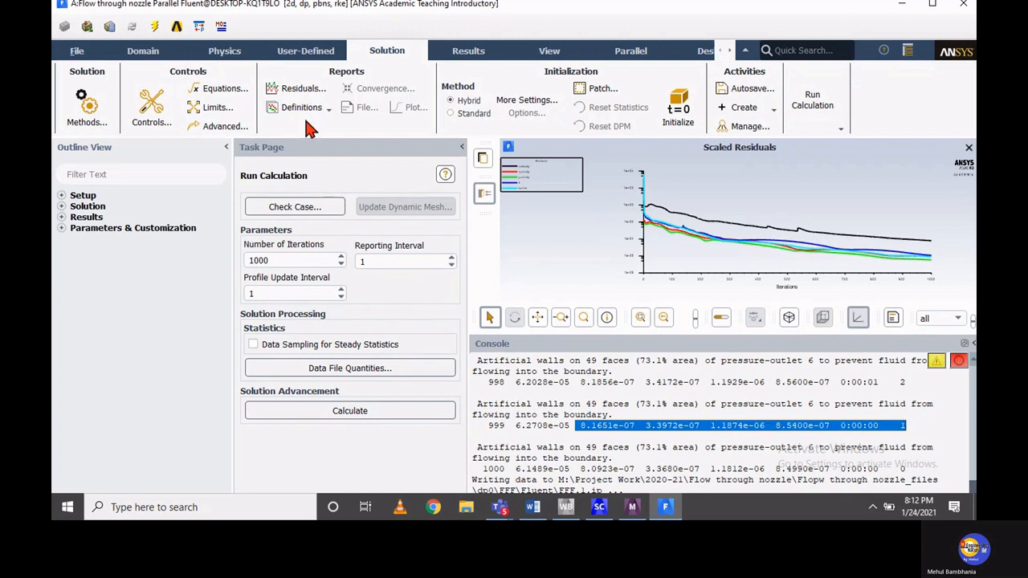
click(644, 334)
drag(644, 334, 644, 432)
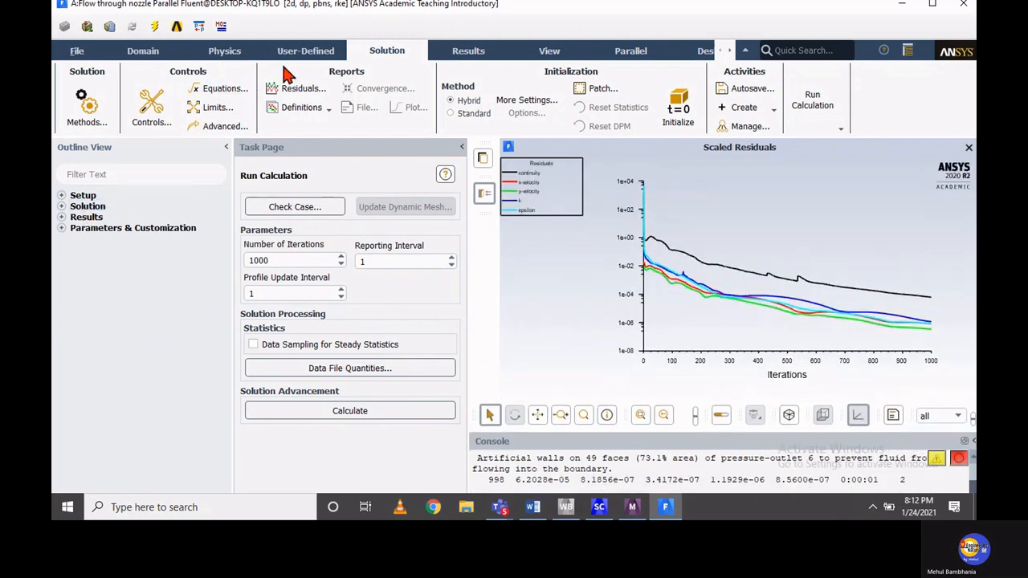
Display line contours of static pressure for the nozzle, and move the contour settings clear of the plot
click(468, 54)
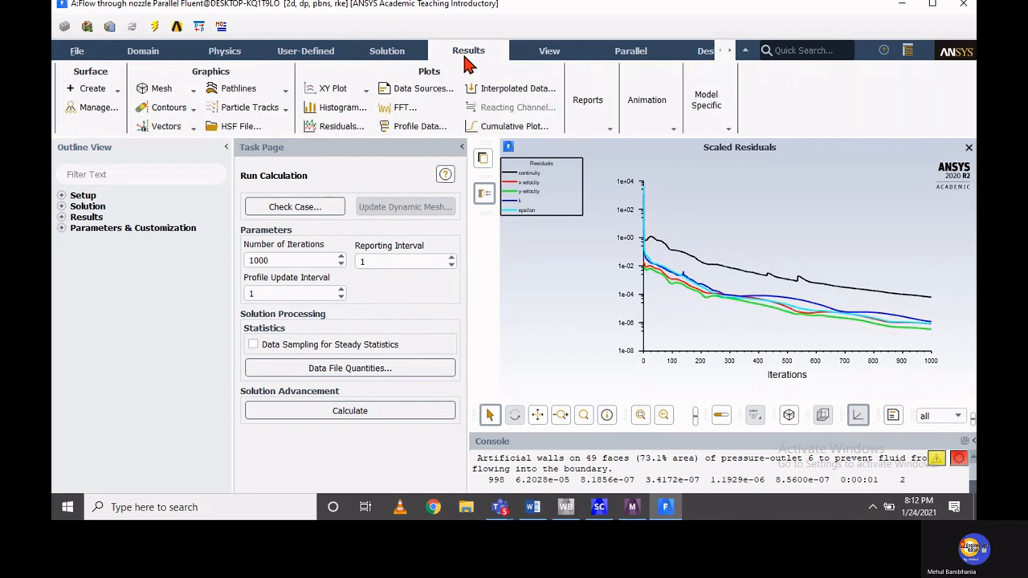
click(166, 107)
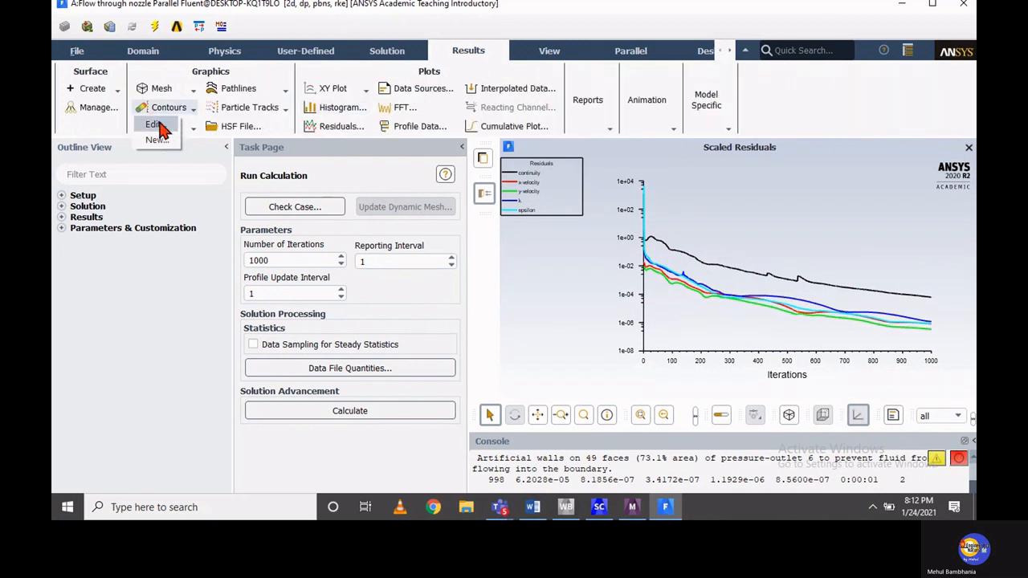
click(160, 126)
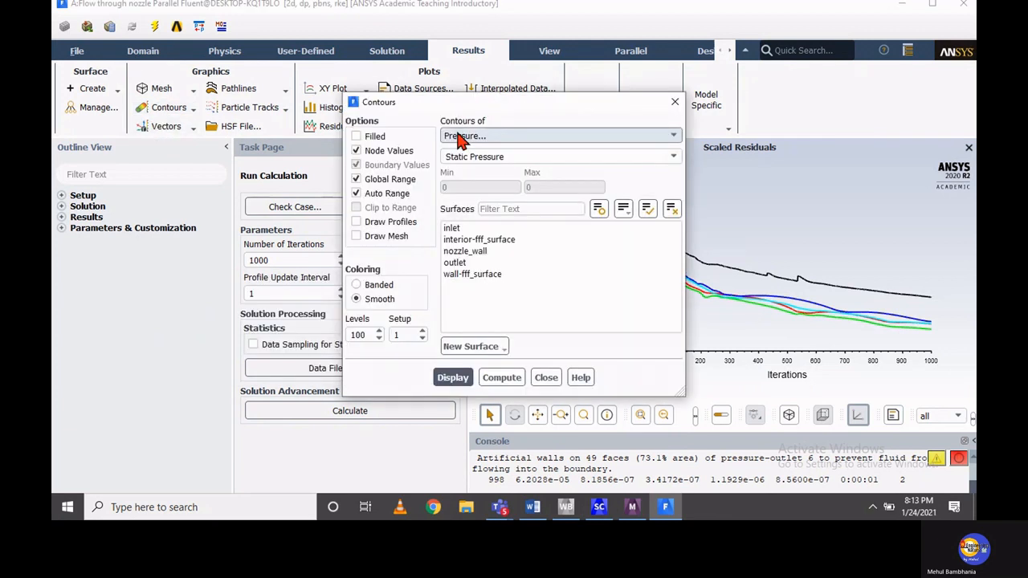
click(464, 136)
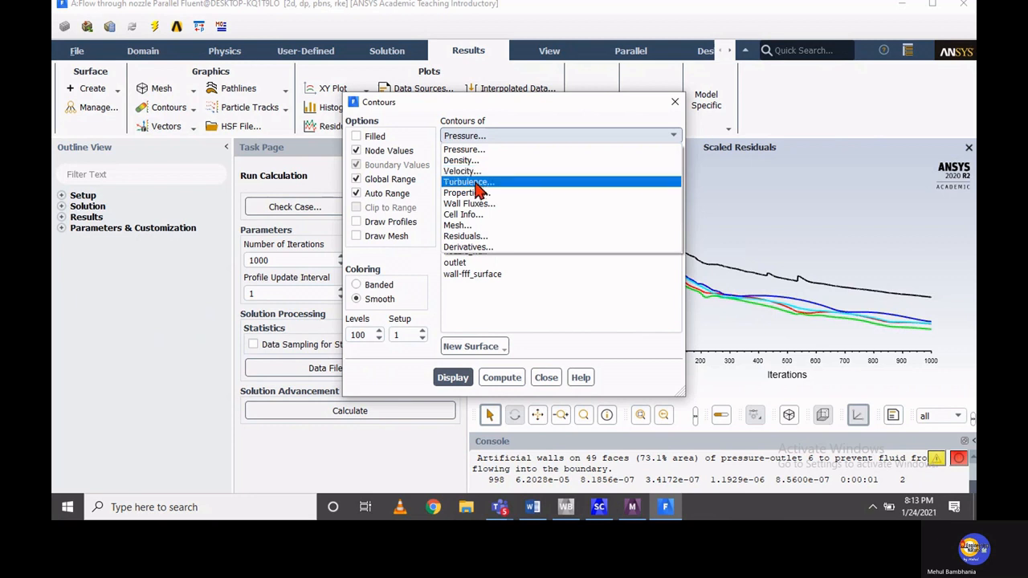
click(463, 150)
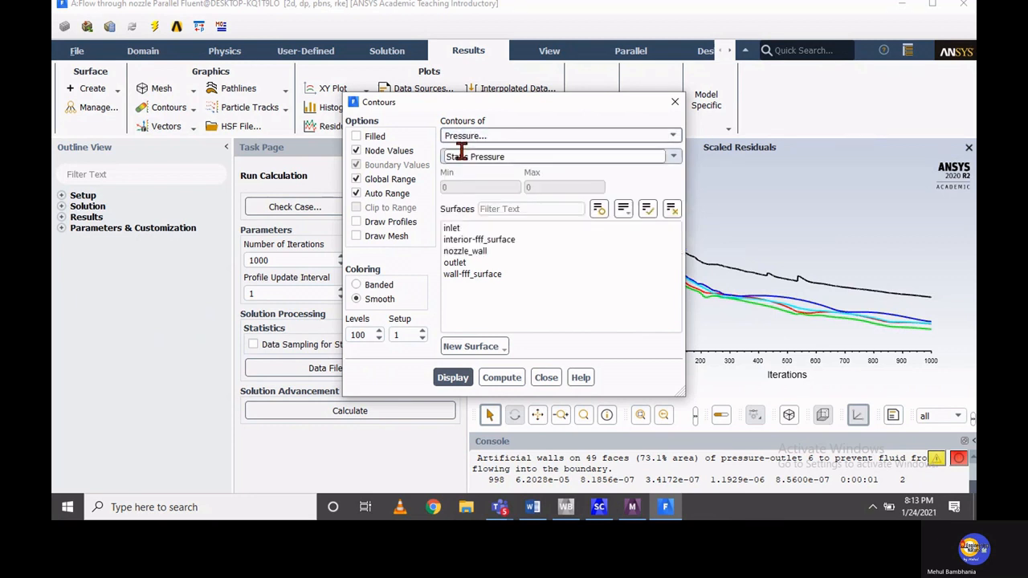
click(452, 379)
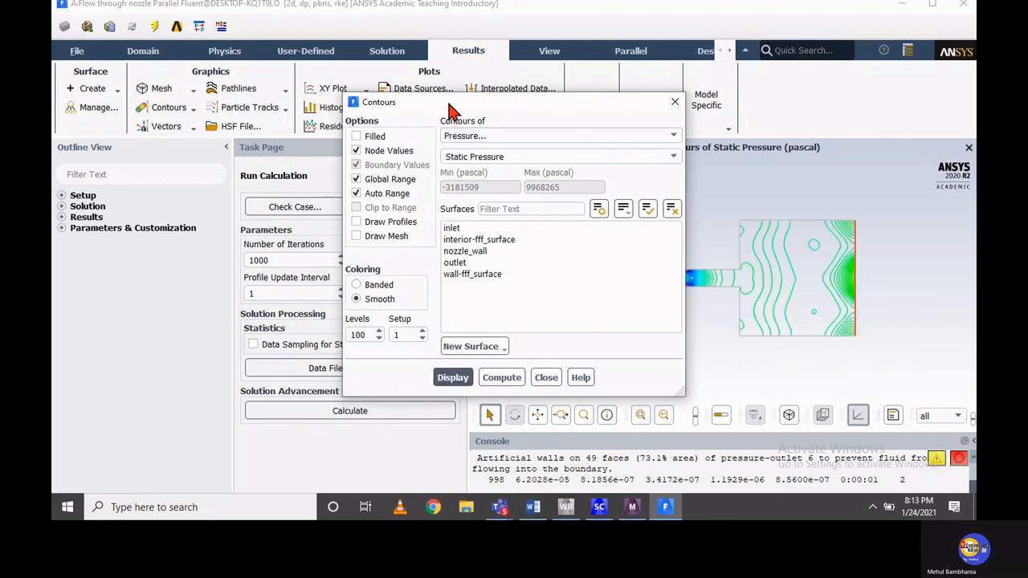
drag(440, 110, 212, 137)
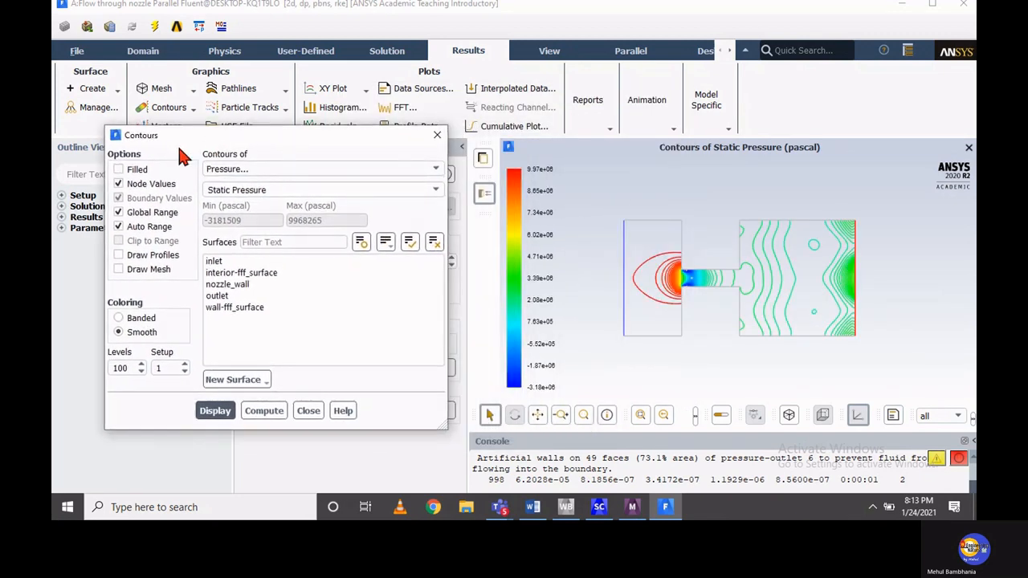
Display the static pressure contours as filled, enlarge the nozzle plot for inspection, and close the contour settings
click(118, 170)
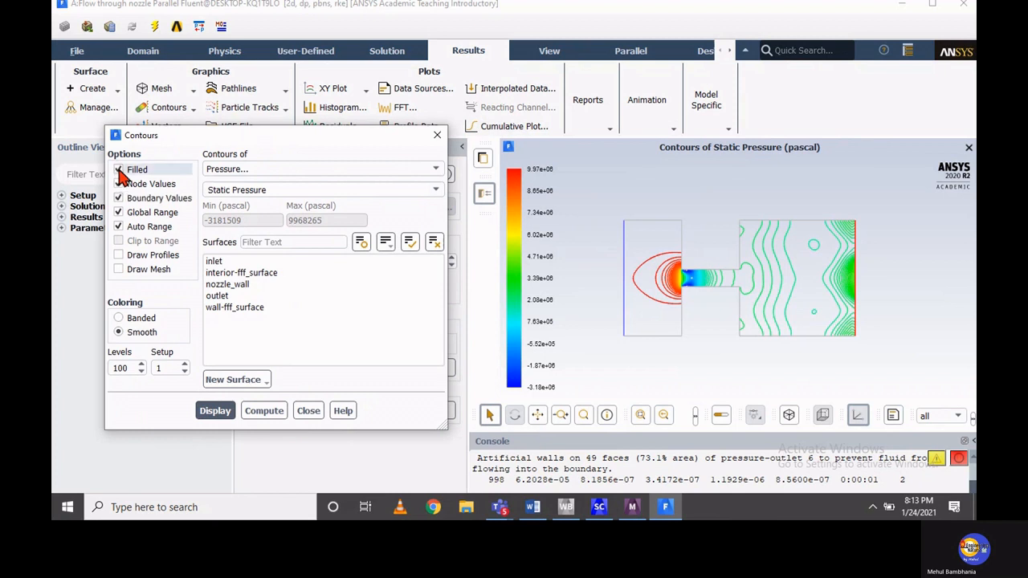
click(213, 411)
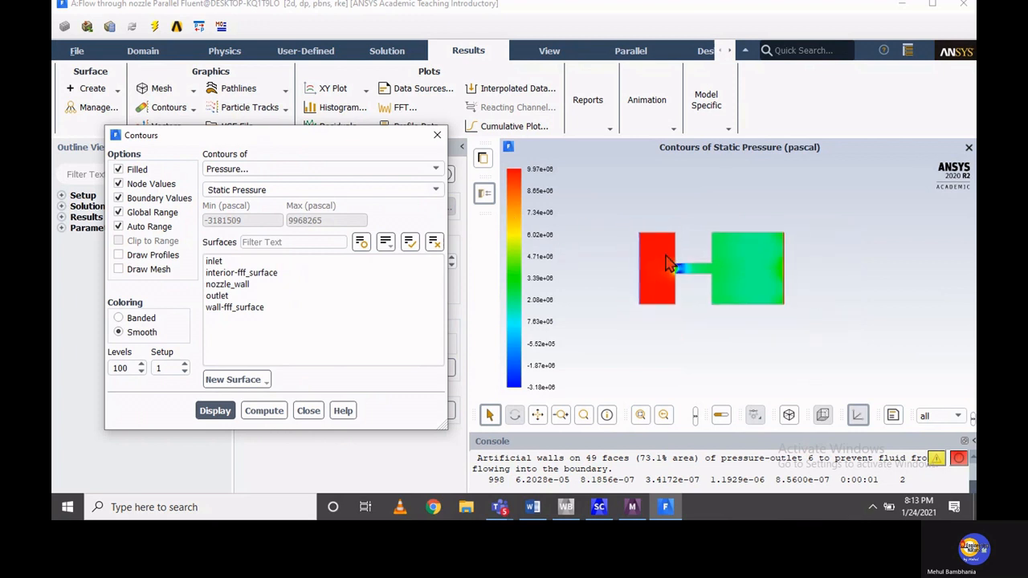
scroll(667, 262, up, 1)
scroll(667, 262, up, 1)
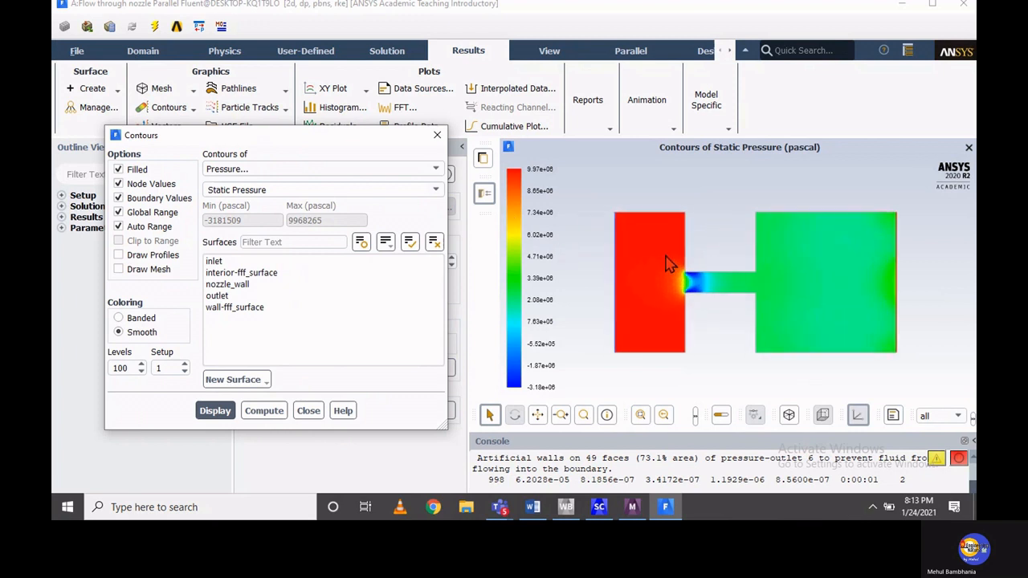
scroll(668, 263, up, 1)
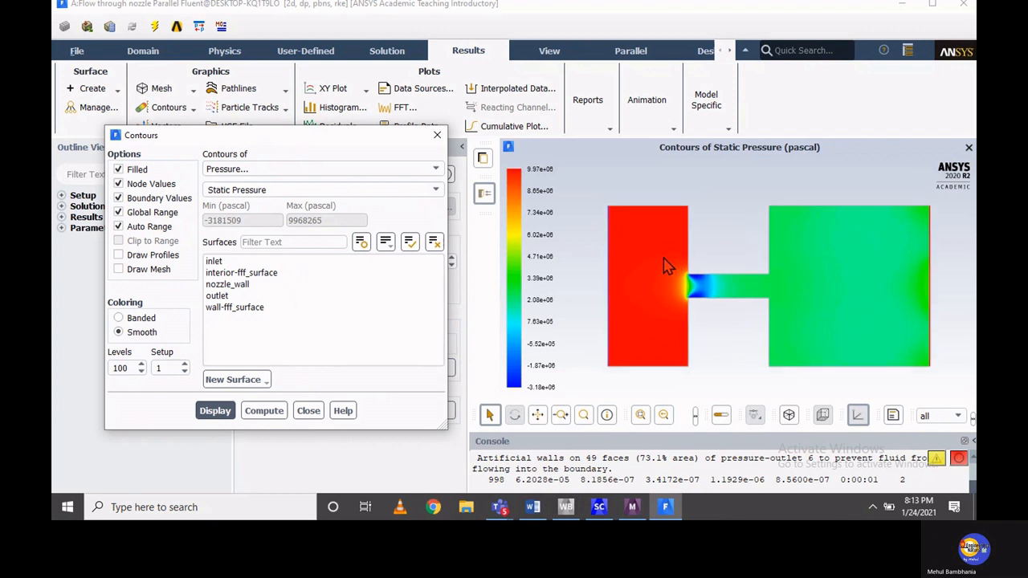
scroll(667, 265, up, 1)
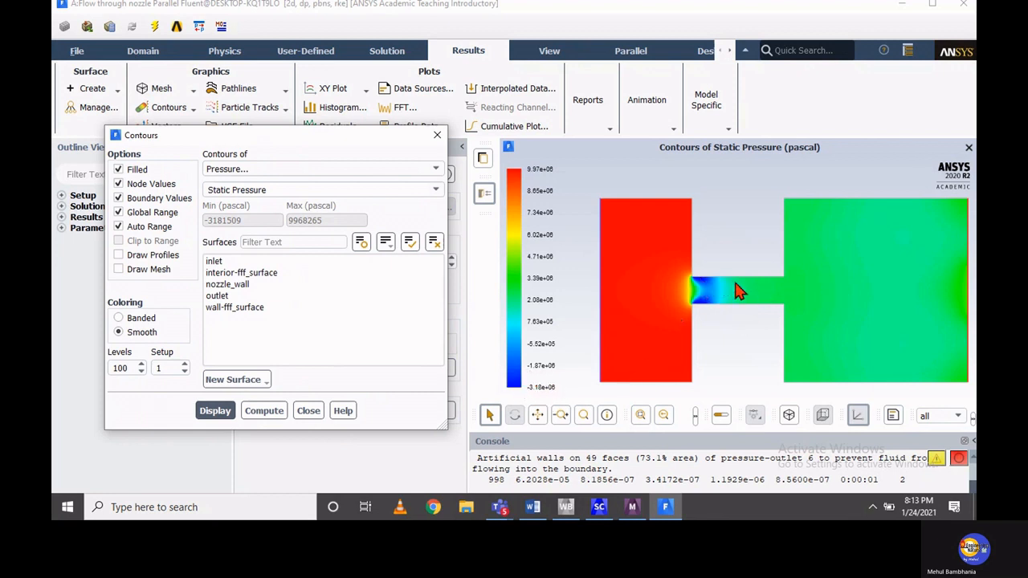
click(319, 411)
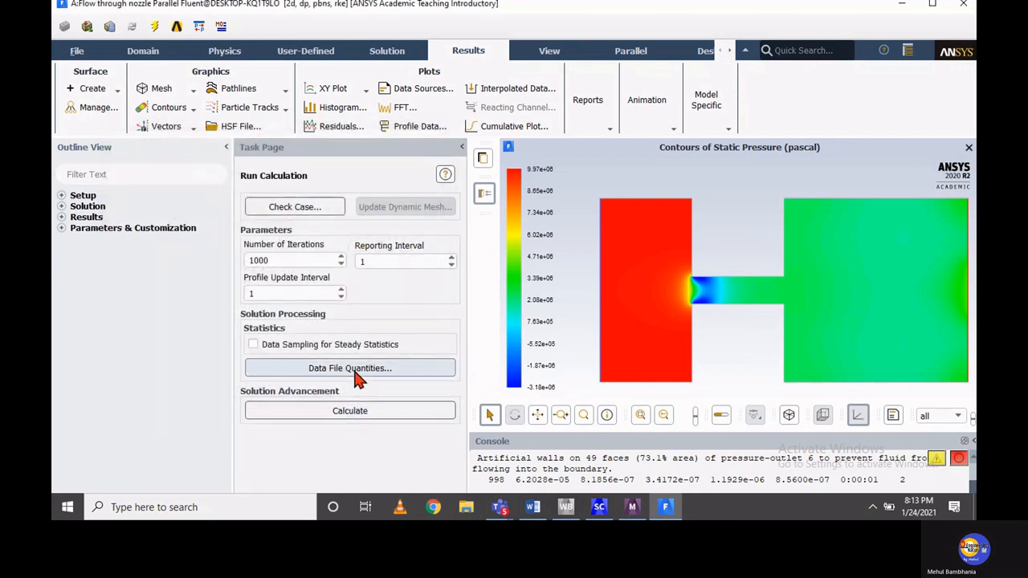
Collapse the task page to enlarge the plot, and save the static pressure contours as a color JPEG at window resolution
click(461, 148)
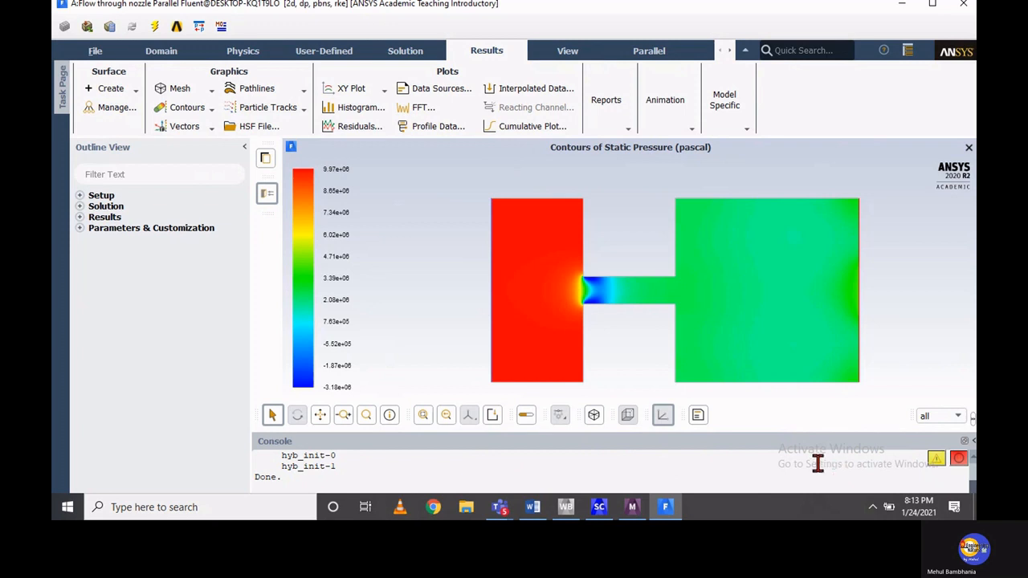
right_click(412, 308)
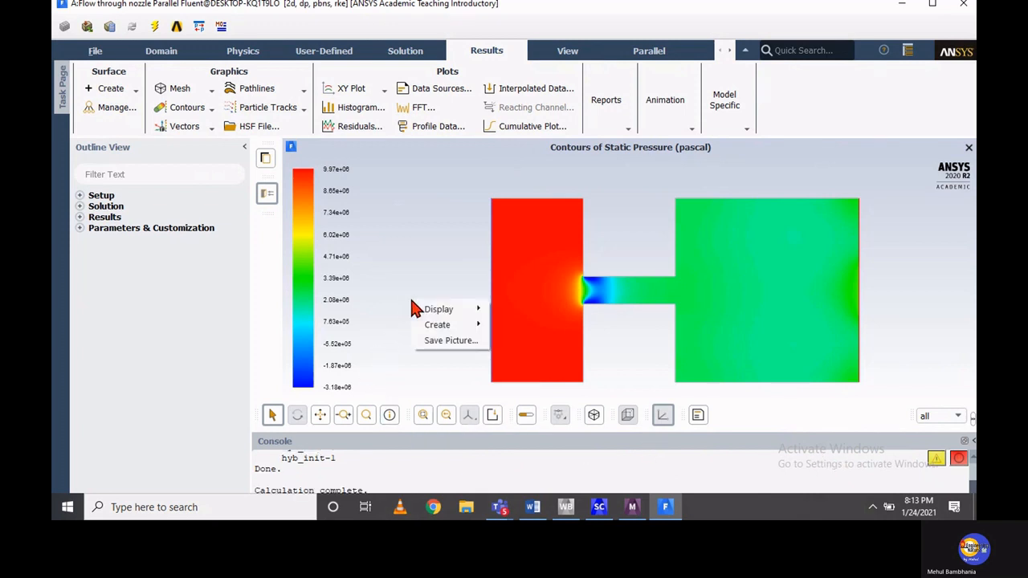
mouse_move(432, 327)
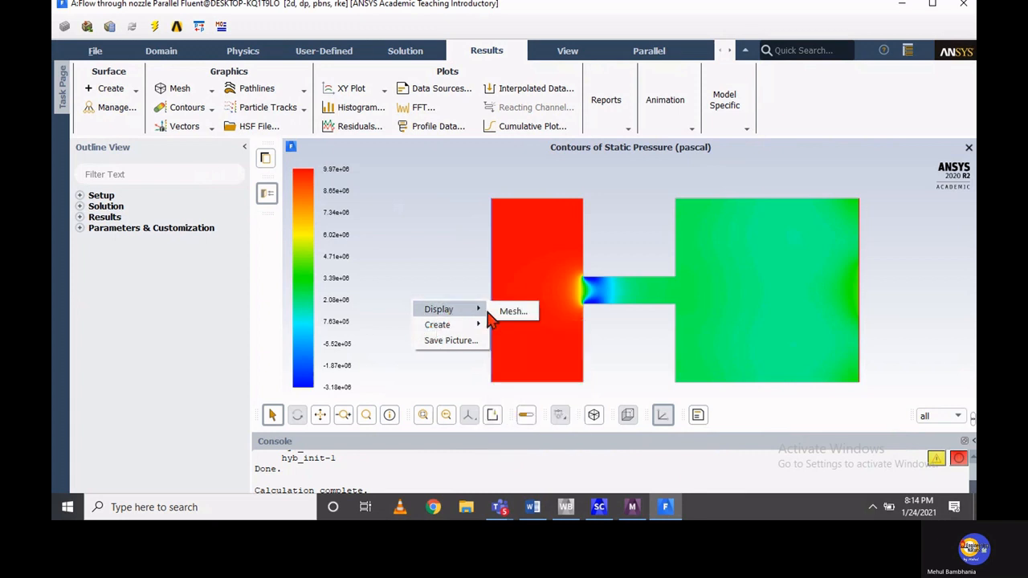
click(450, 340)
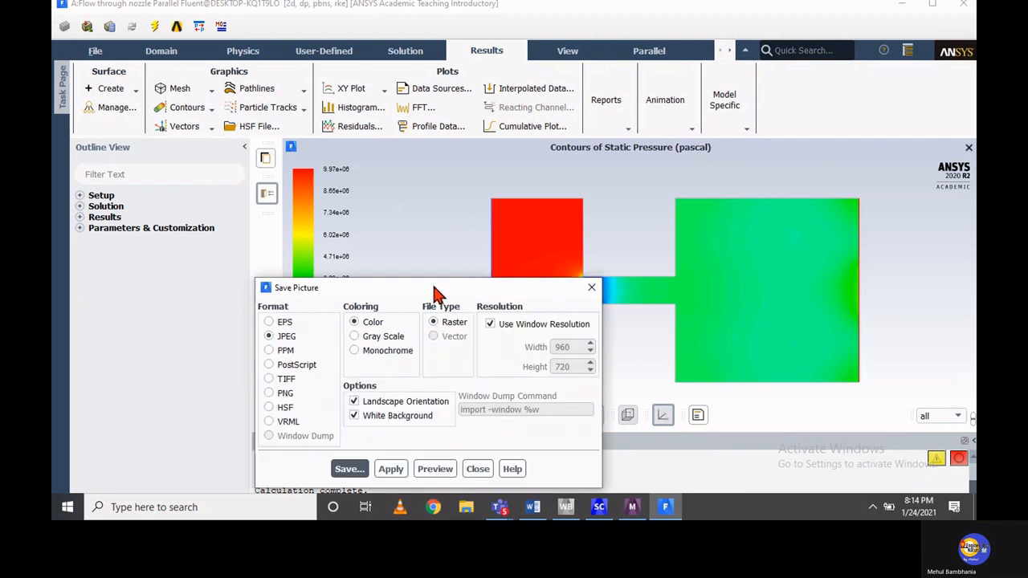
drag(433, 291, 396, 184)
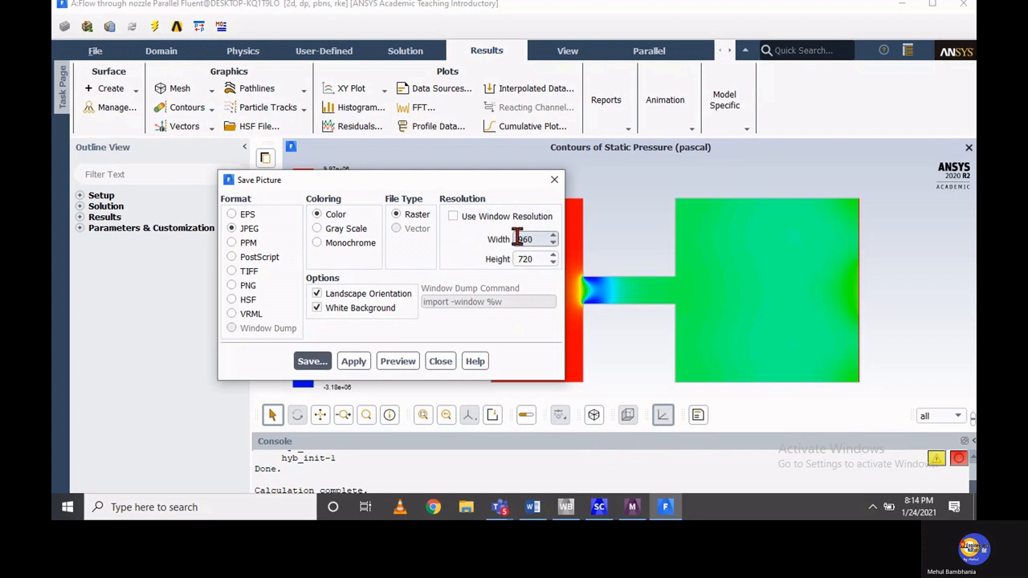
click(453, 216)
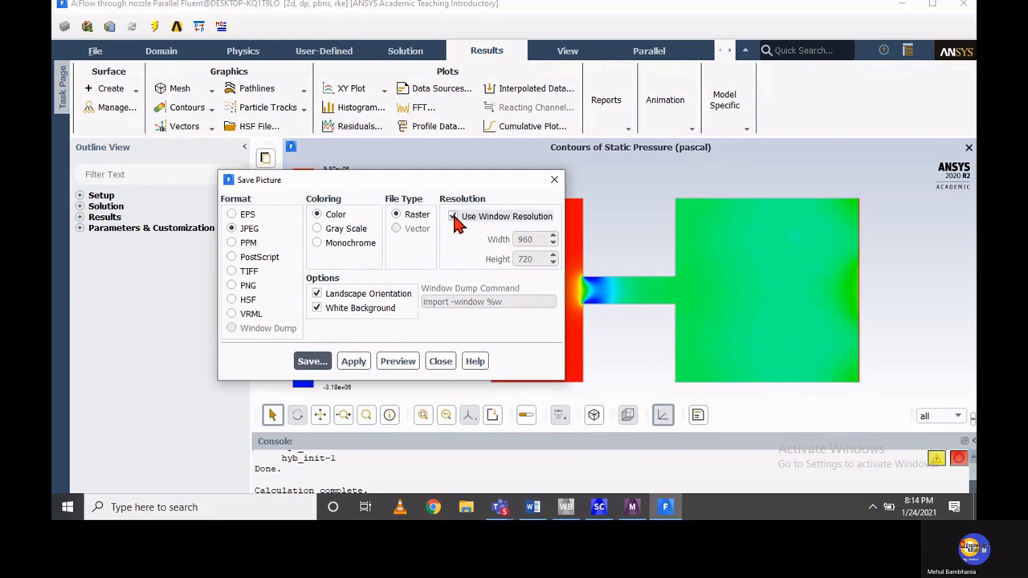
click(319, 367)
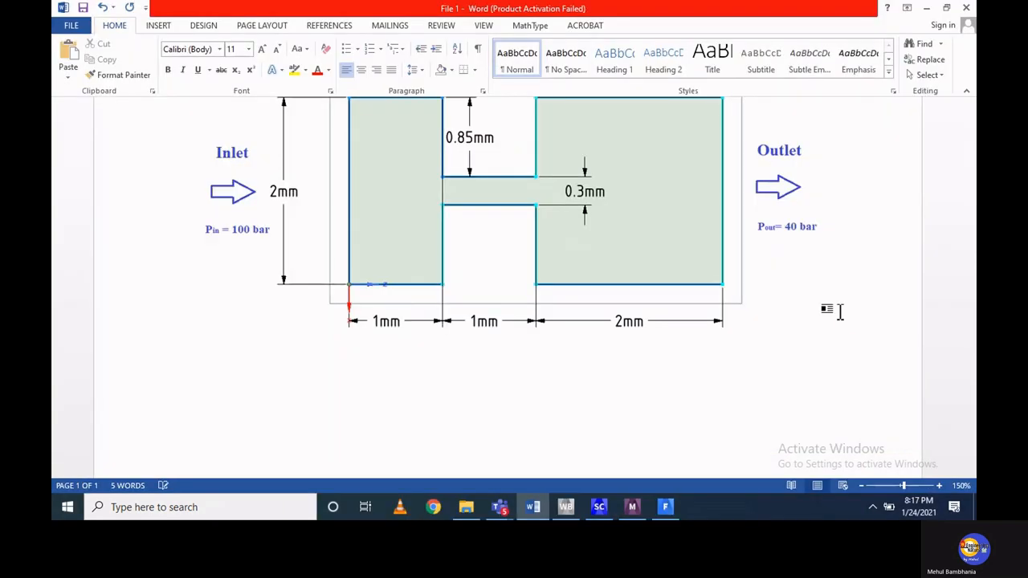
Switch to Word and paste the static pressure contour picture below the dimensioned nozzle sketch in File 1
key(ctrl+v)
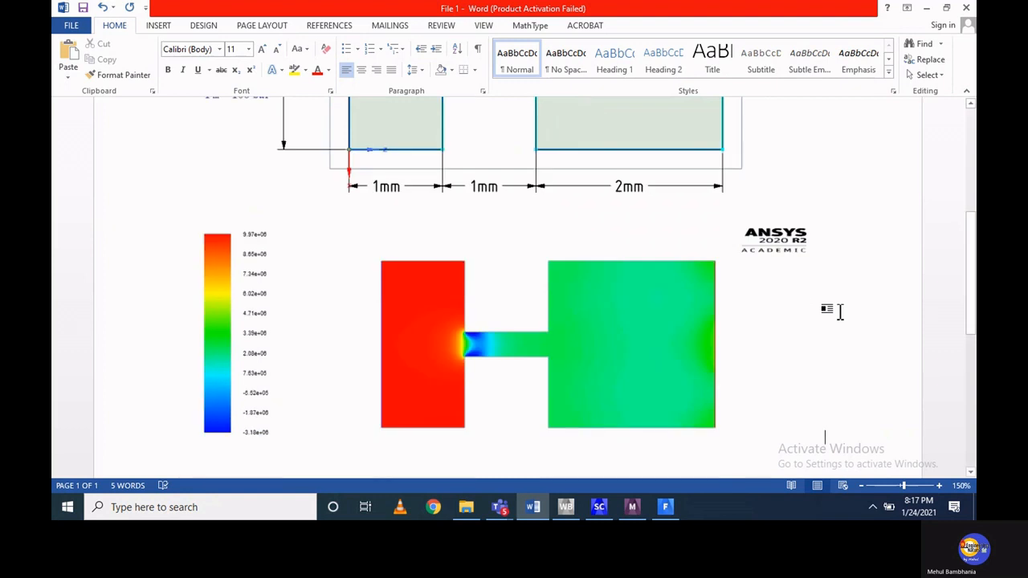
scroll(734, 299, up, 3)
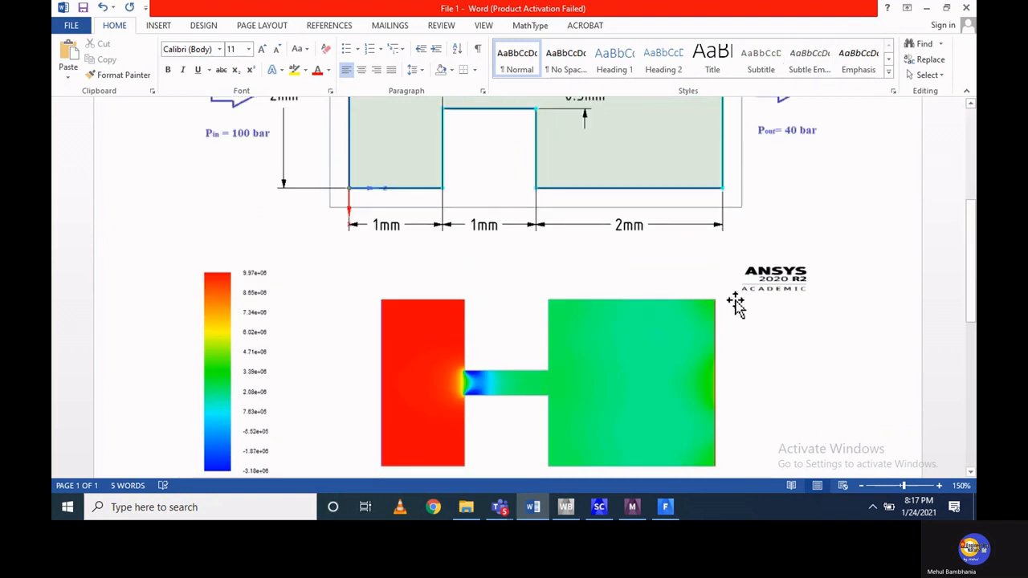
scroll(736, 303, down, 4)
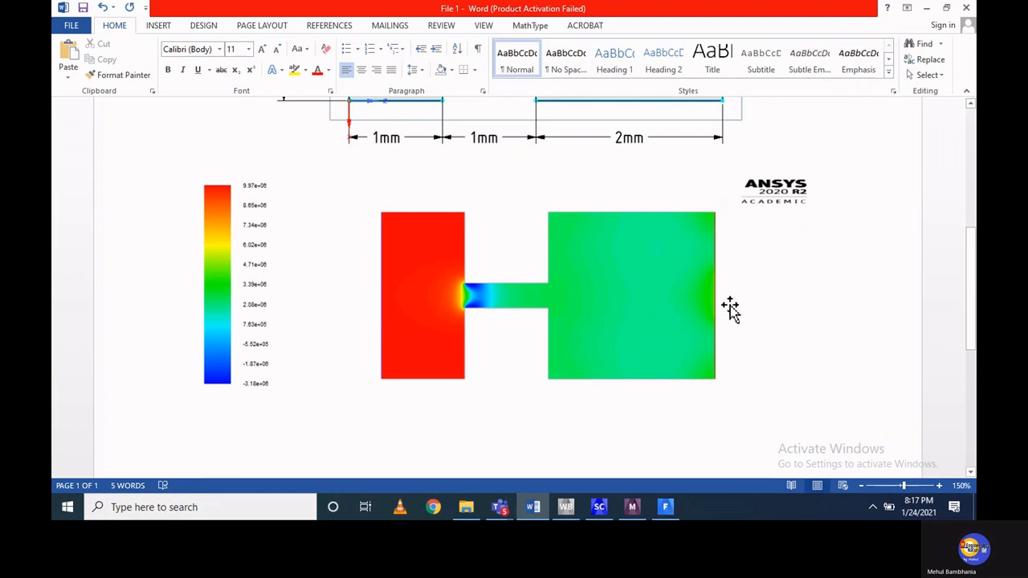
Switch back to Fluent and display unfilled contours of velocity magnitude, inspecting them closely at the entrance of the narrow nozzle passage
click(665, 507)
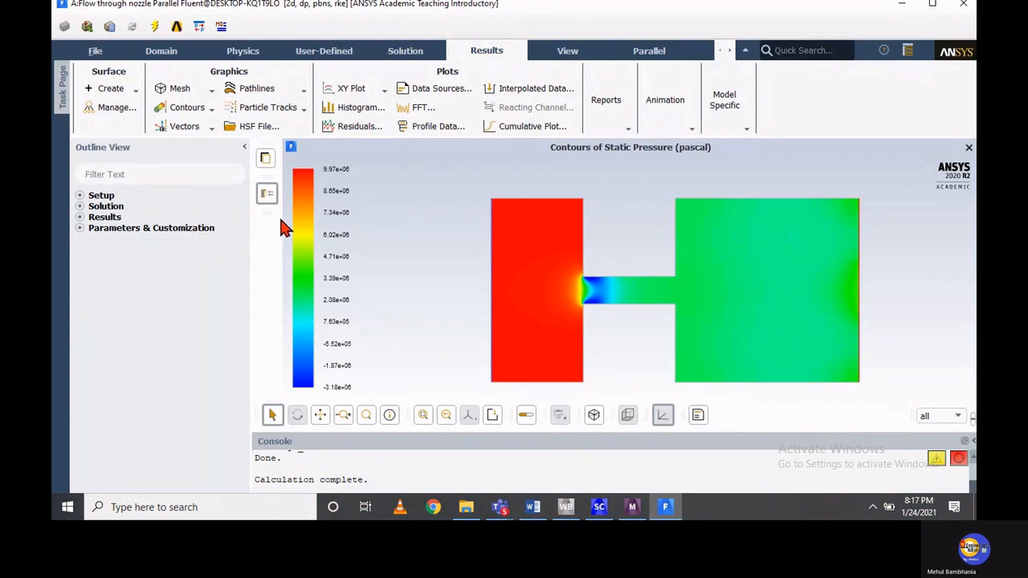
click(212, 108)
click(173, 124)
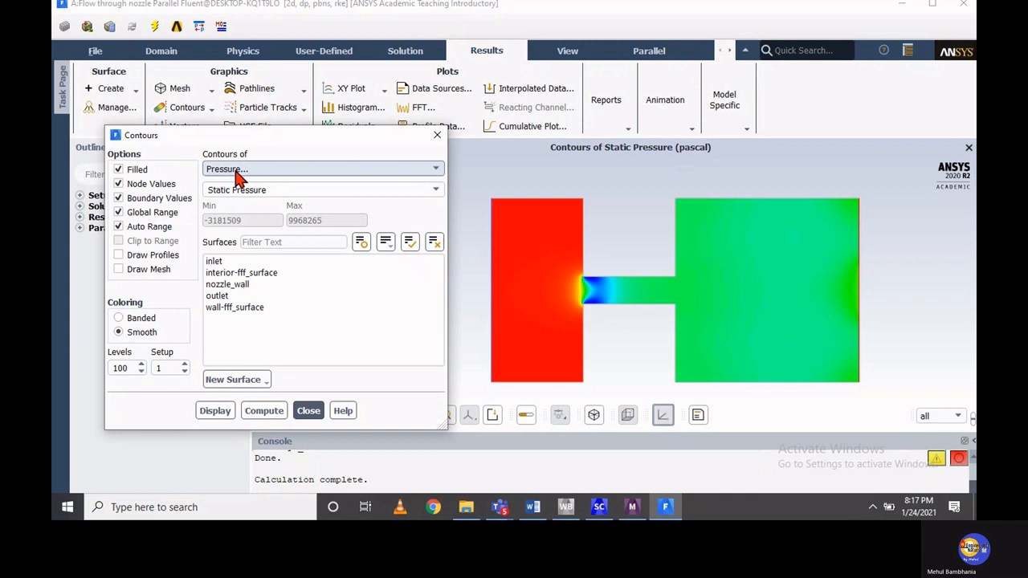
click(238, 176)
click(234, 204)
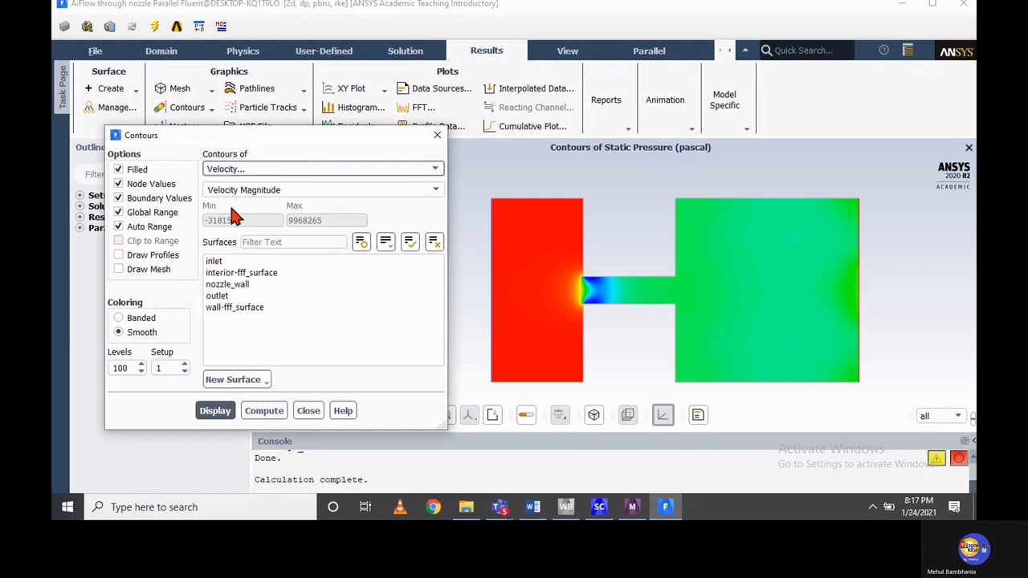
click(128, 170)
click(215, 410)
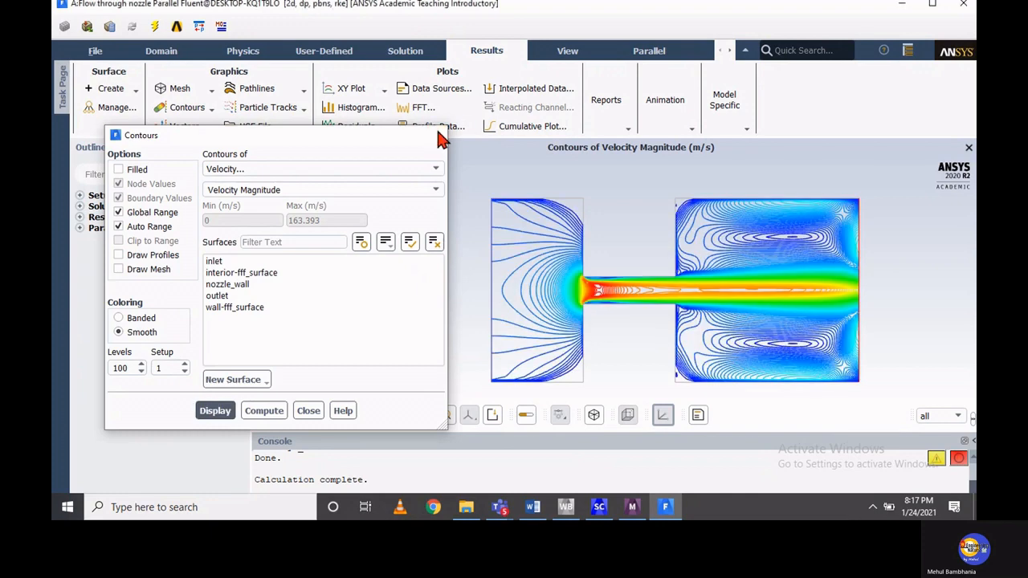
click(309, 410)
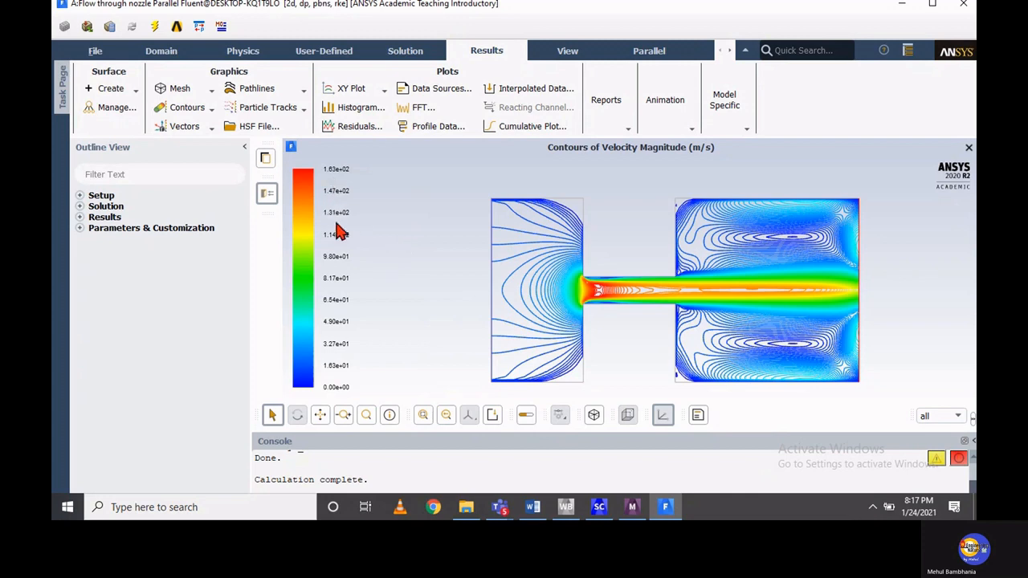
middle_drag(495, 264, 679, 323)
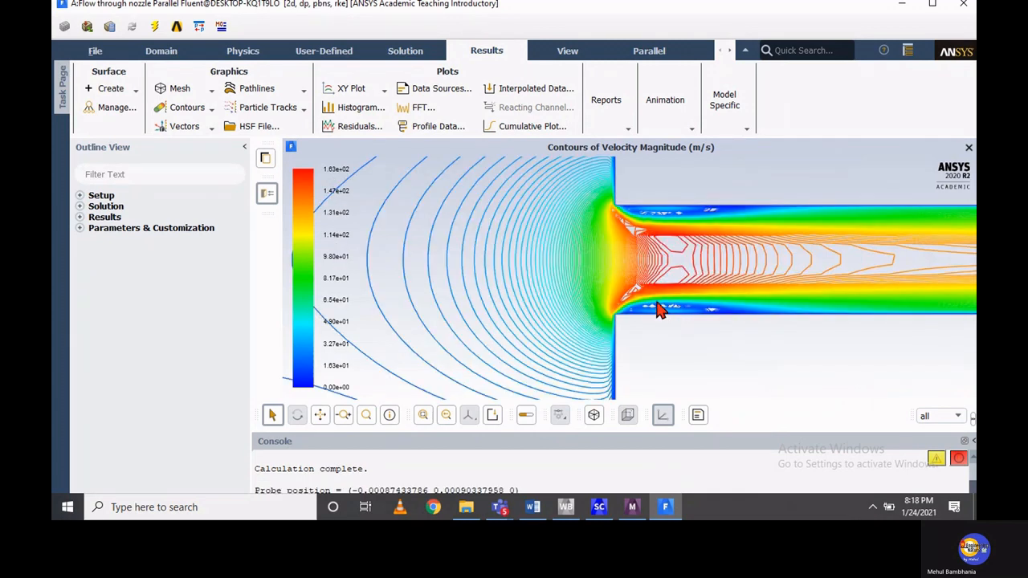
Display pathlines colored by particle ID released from interior-fff_surface, with 100 steps and a path skip of 10, and close the pathline settings
click(261, 90)
click(243, 108)
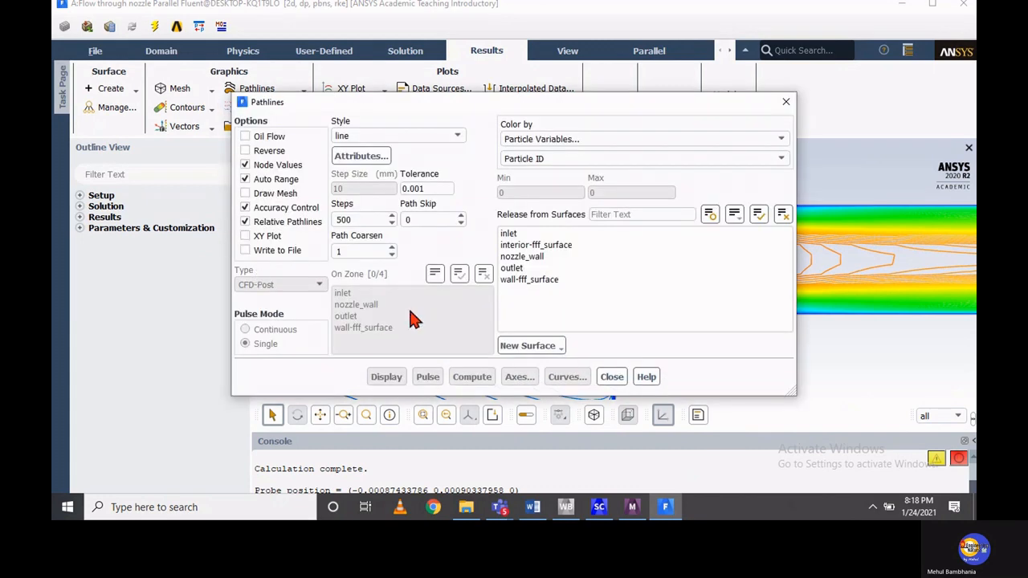
click(526, 247)
double_click(354, 221)
text(100)
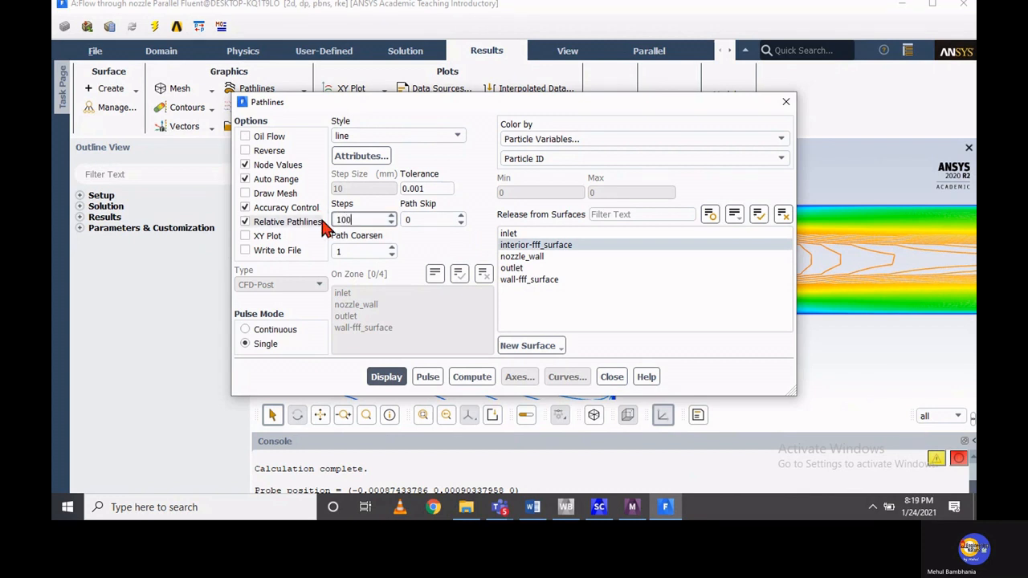
double_click(409, 220)
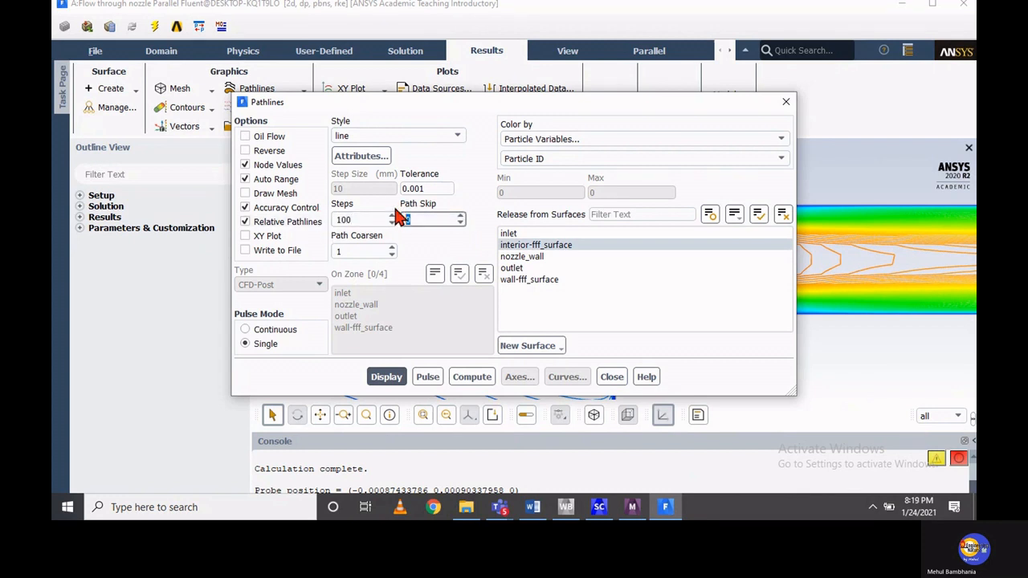
text(10)
click(387, 376)
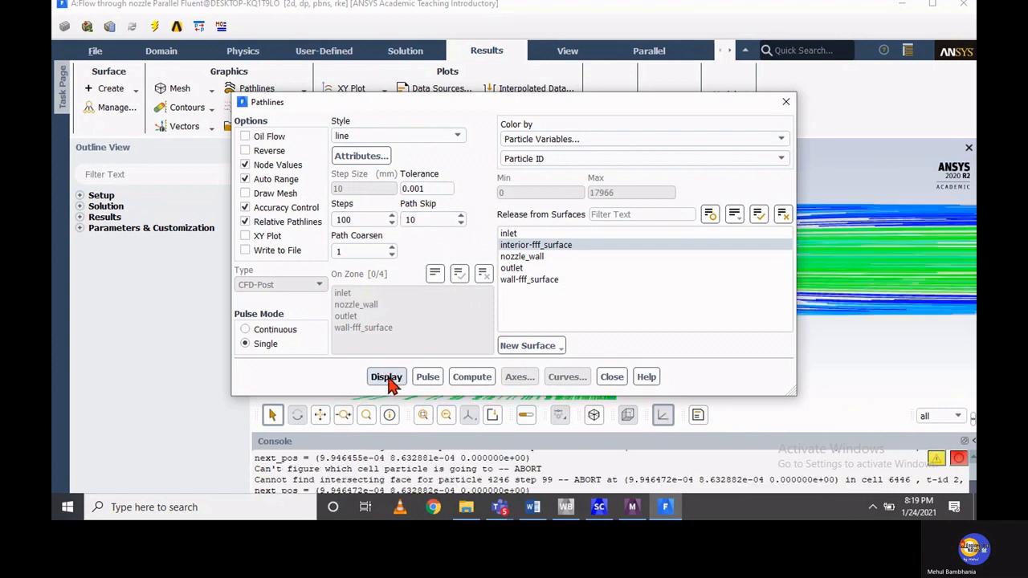
click(610, 377)
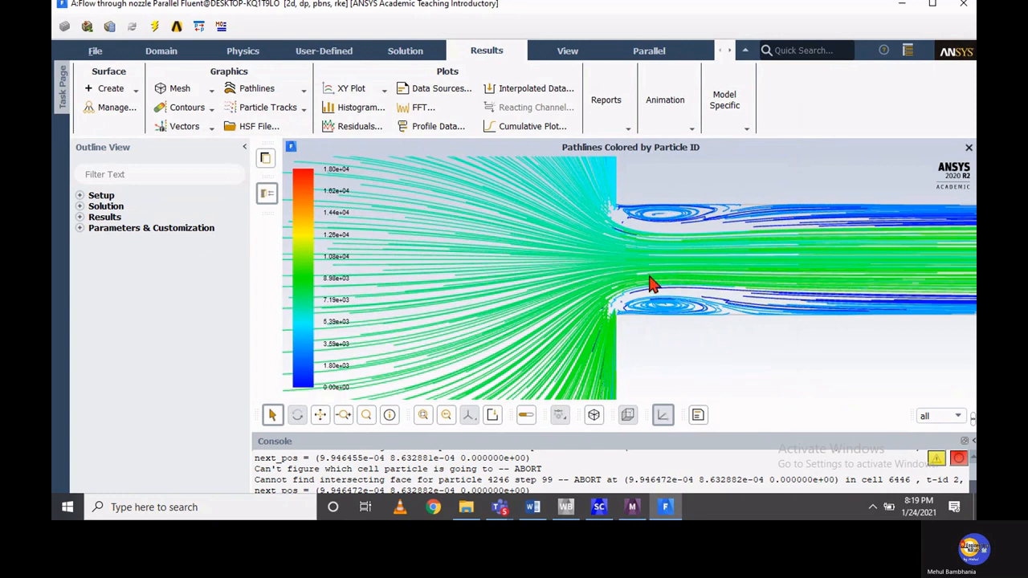
Examine the pathlines around the recirculation zones at the narrow passage entrance and across the whole nozzle
scroll(652, 283, up, 3)
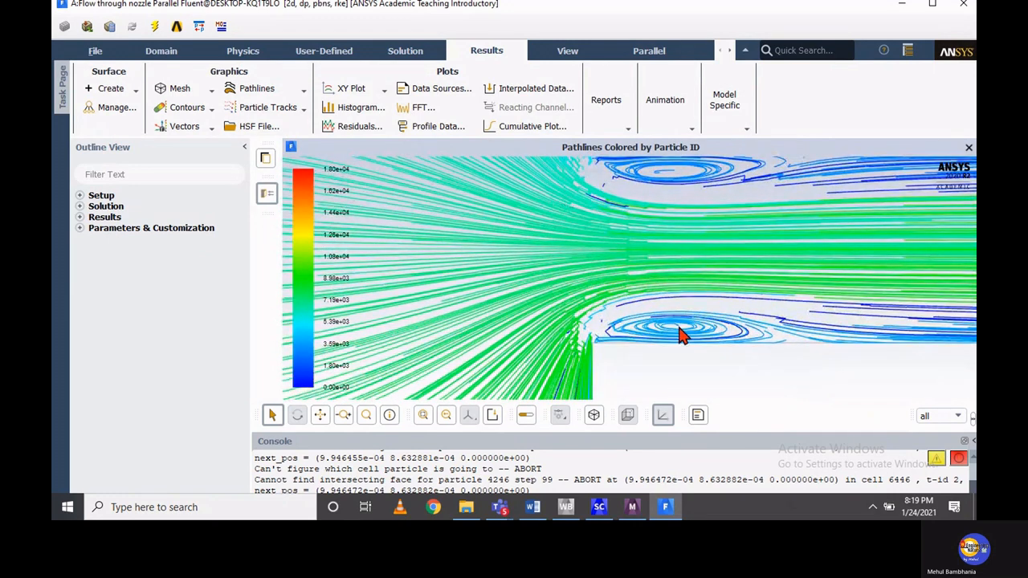
scroll(678, 336, down, 5)
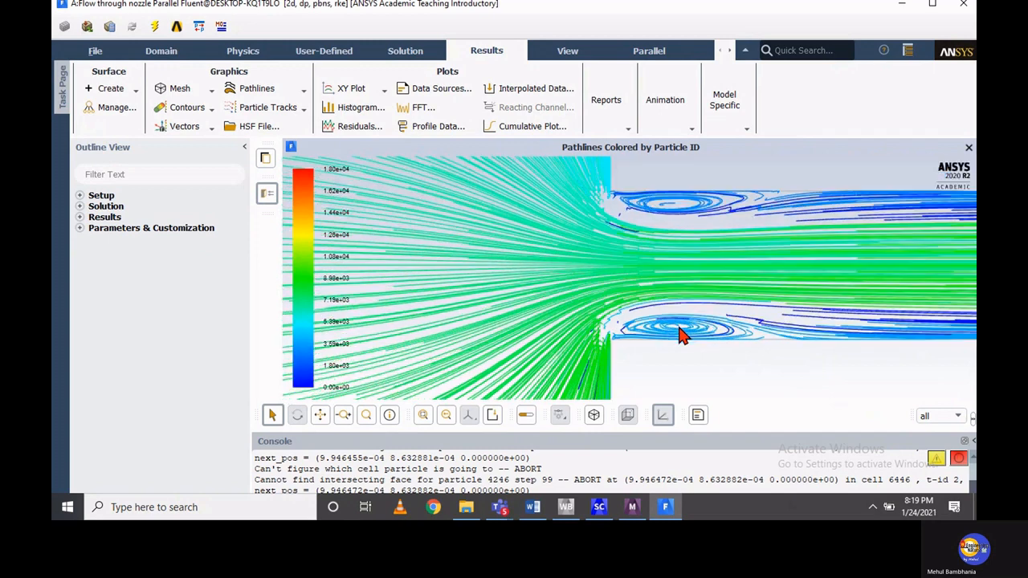
scroll(678, 335, down, 2)
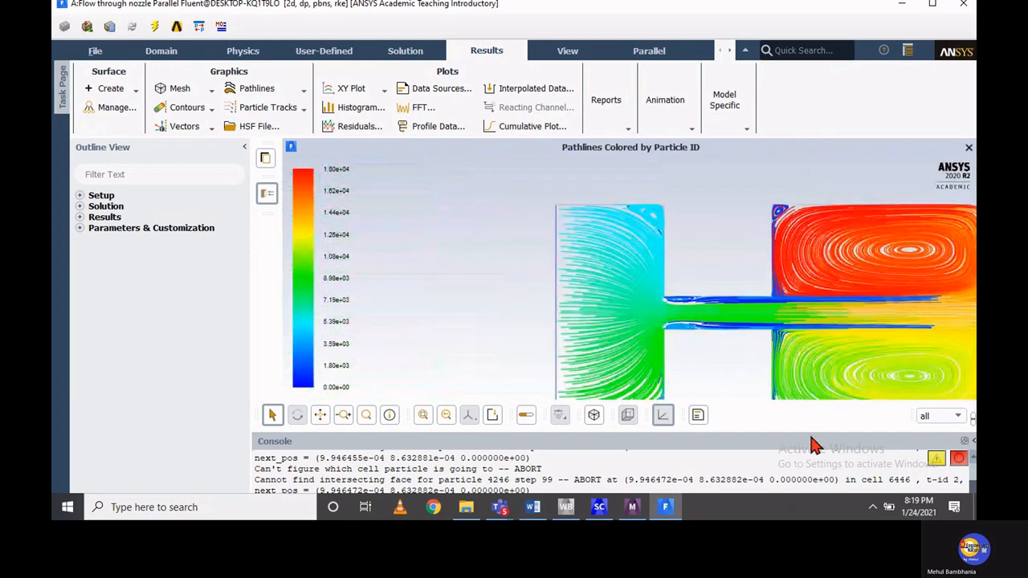
click(319, 415)
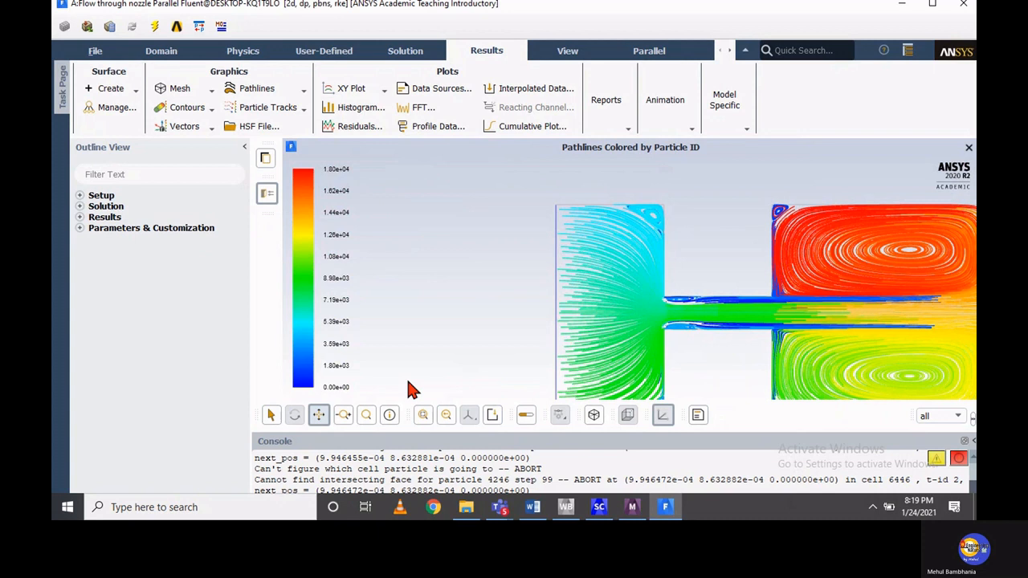
drag(407, 389, 405, 271)
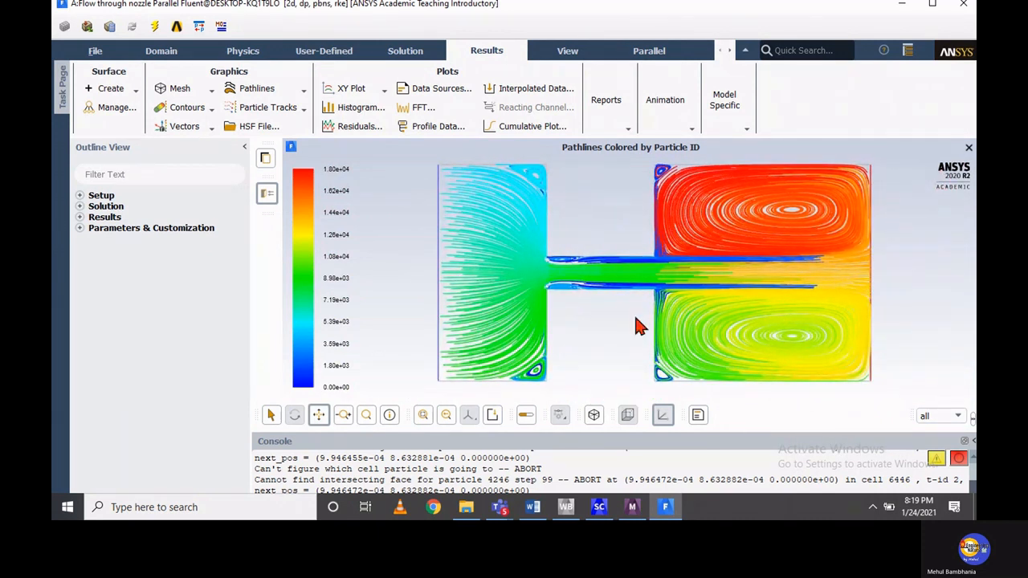
scroll(636, 323, up, 1)
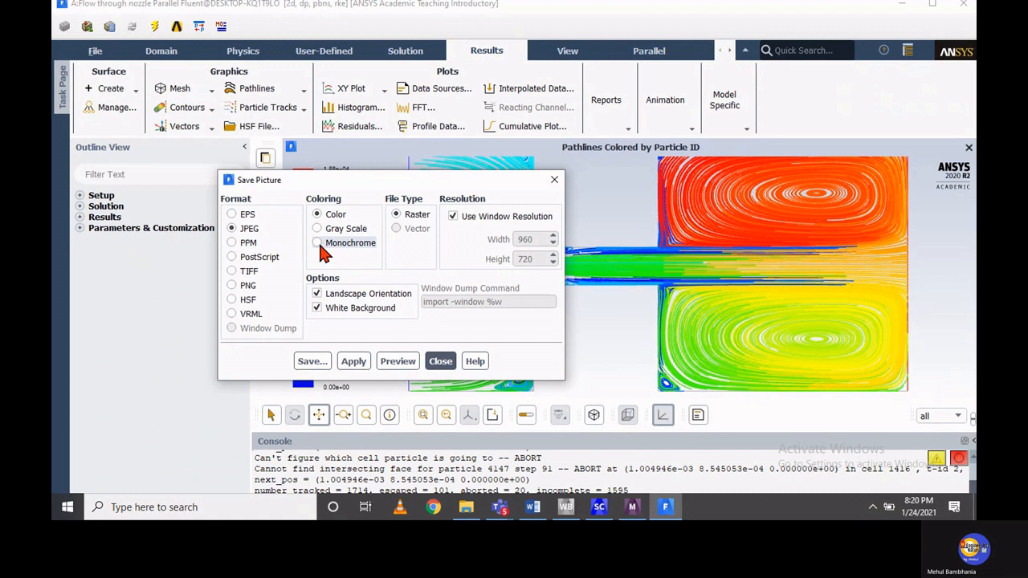
Preview the pathlines picture with monochrome coloring, and close the picture settings without saving
click(319, 244)
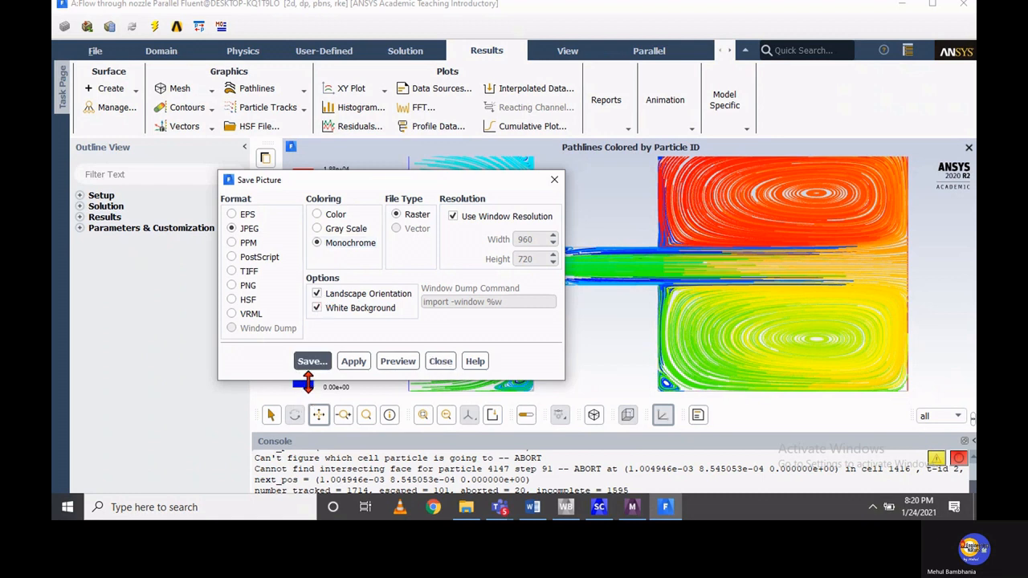
click(398, 363)
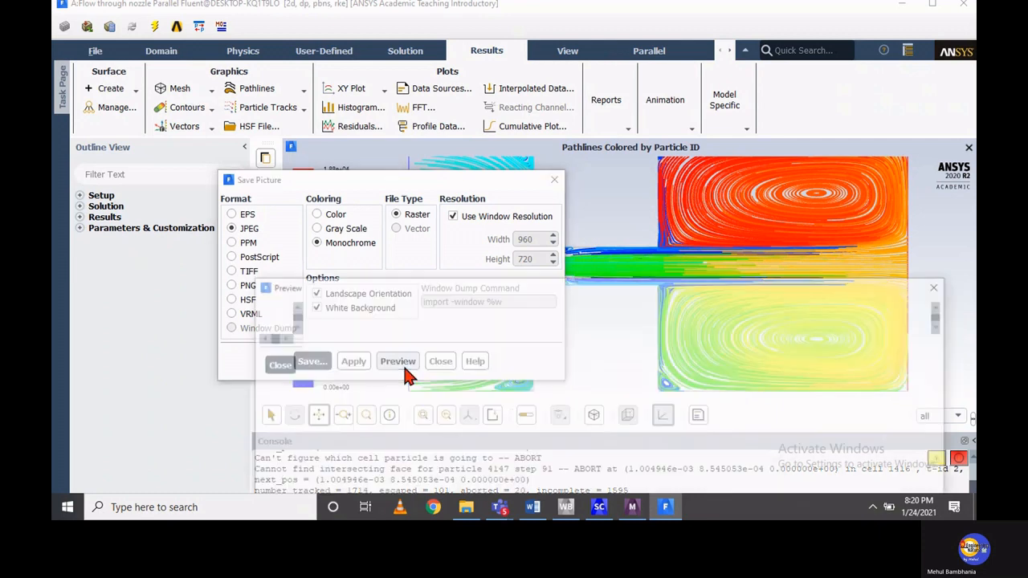
drag(543, 294, 460, 146)
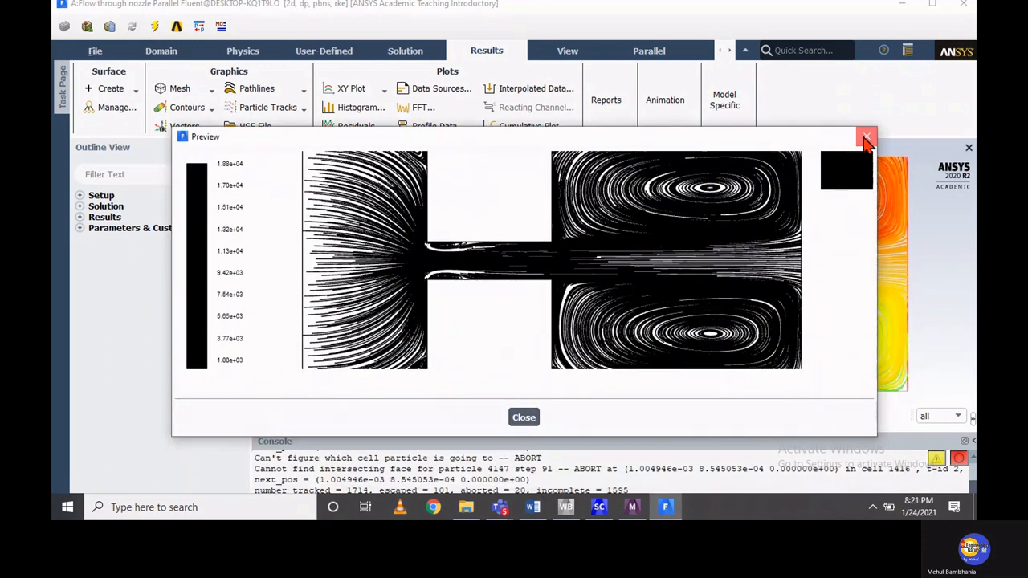
click(864, 139)
click(440, 361)
Set the path skip to 15, redisplay the pathlines from all surfaces, and close the pathline settings
click(297, 91)
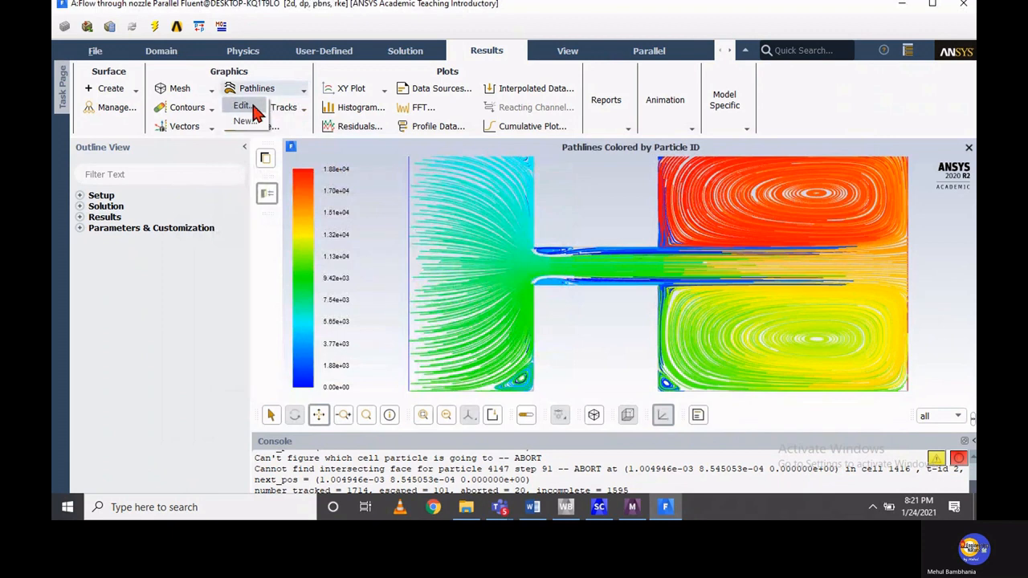
click(245, 106)
double_click(414, 220)
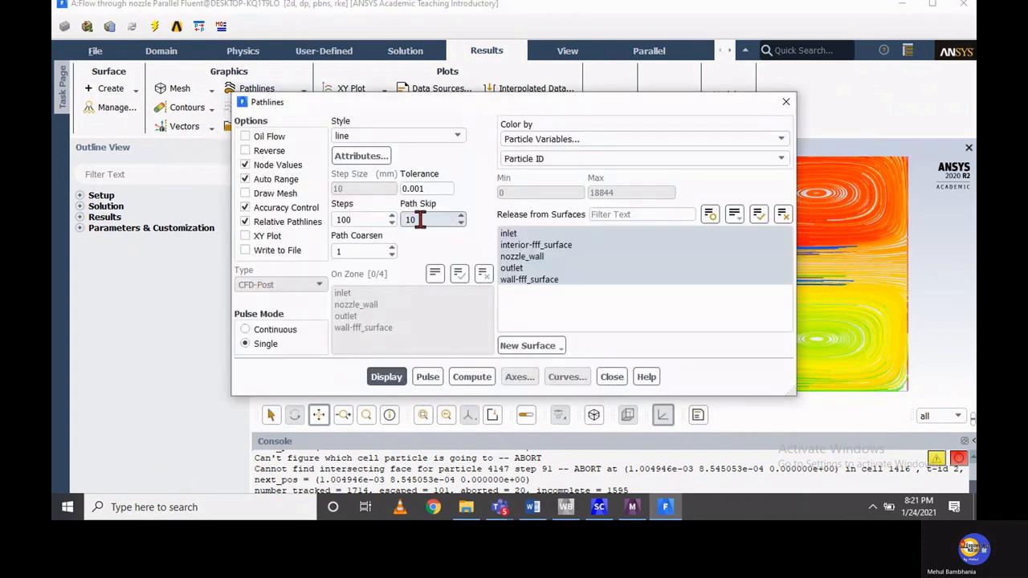
text(15)
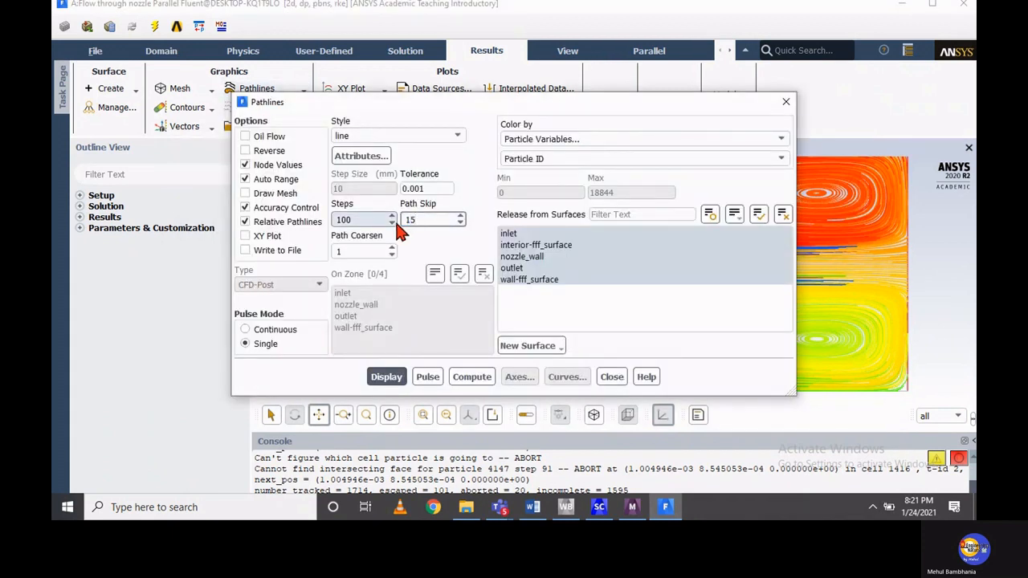
click(379, 377)
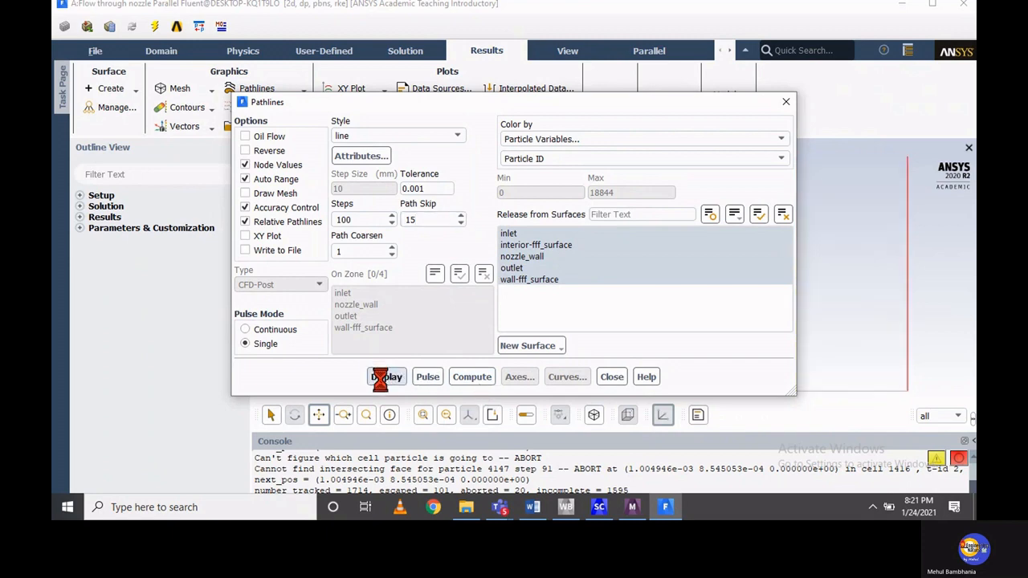
click(611, 377)
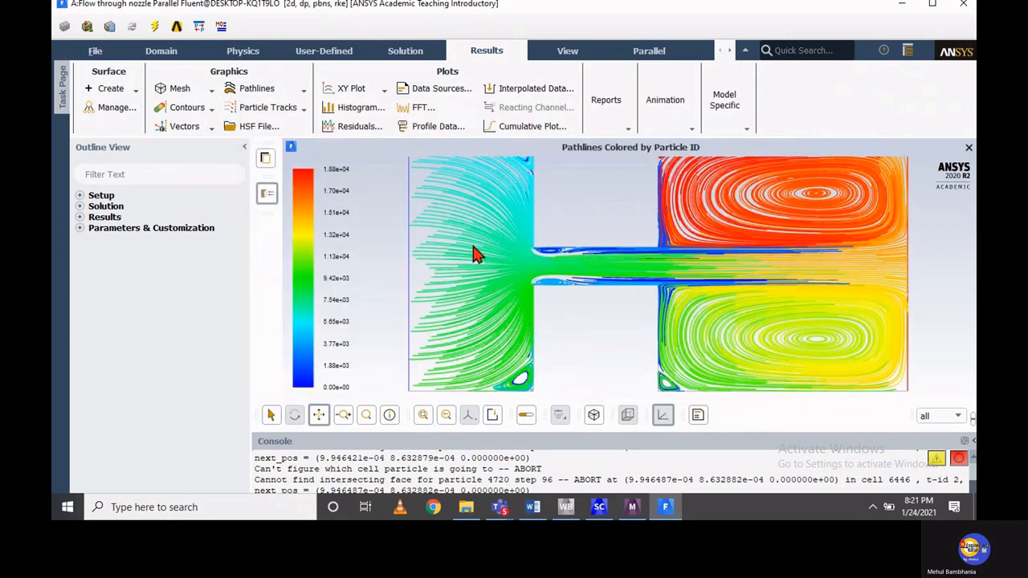
Preview the pathlines plot as a gray scale JPEG picture at window resolution, and close the preview
right_click(389, 281)
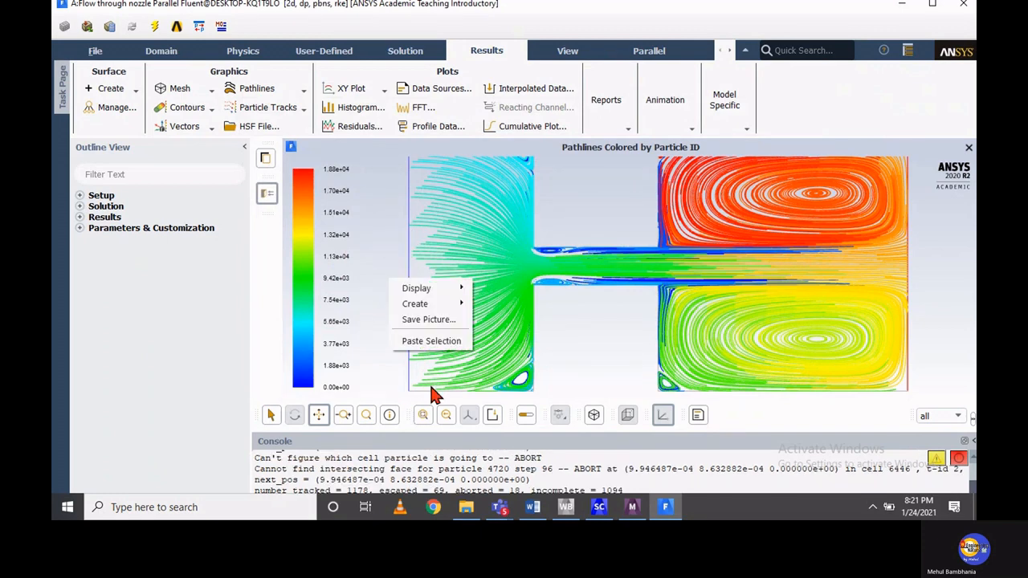
click(428, 319)
click(345, 228)
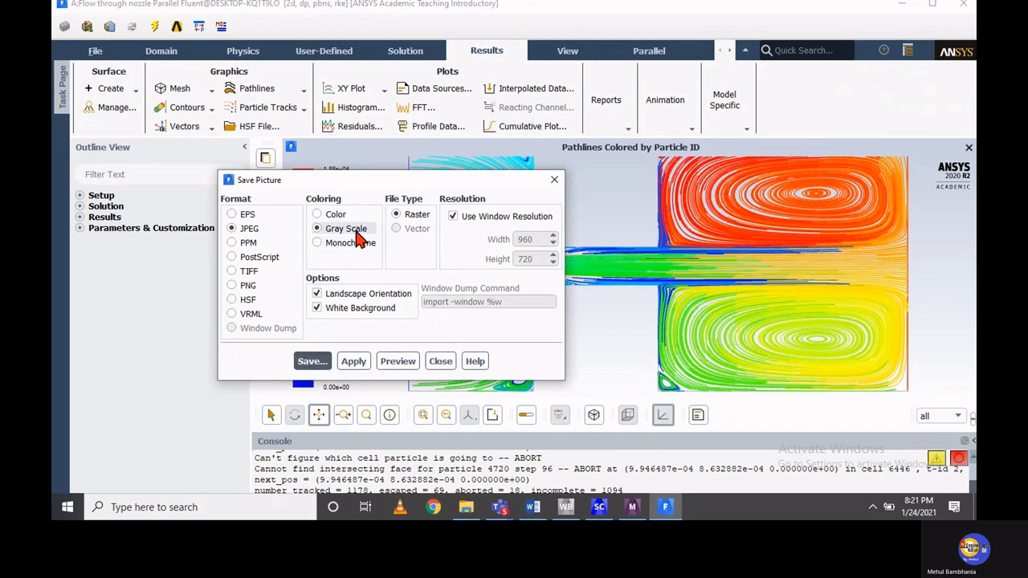
click(397, 361)
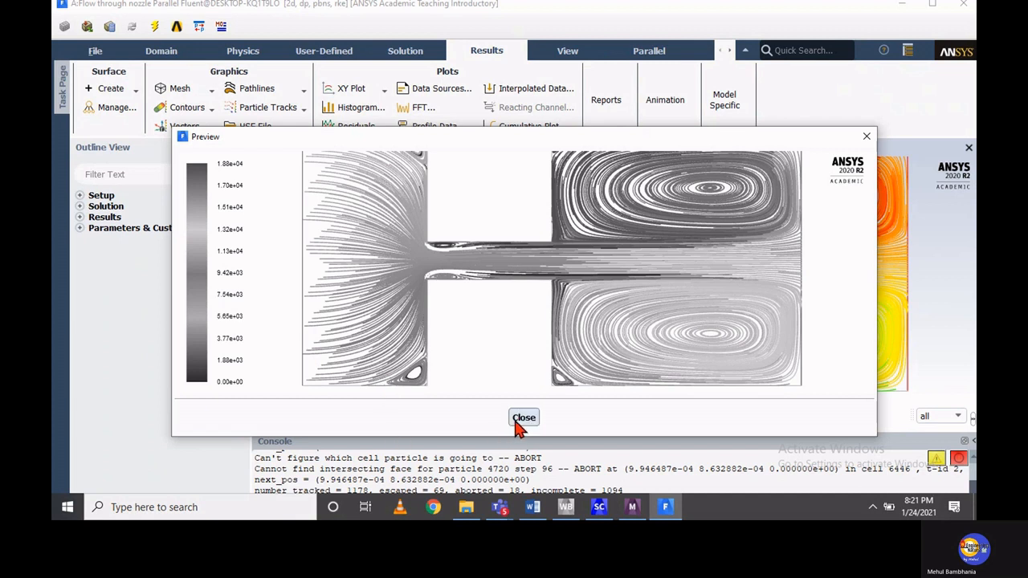
click(518, 419)
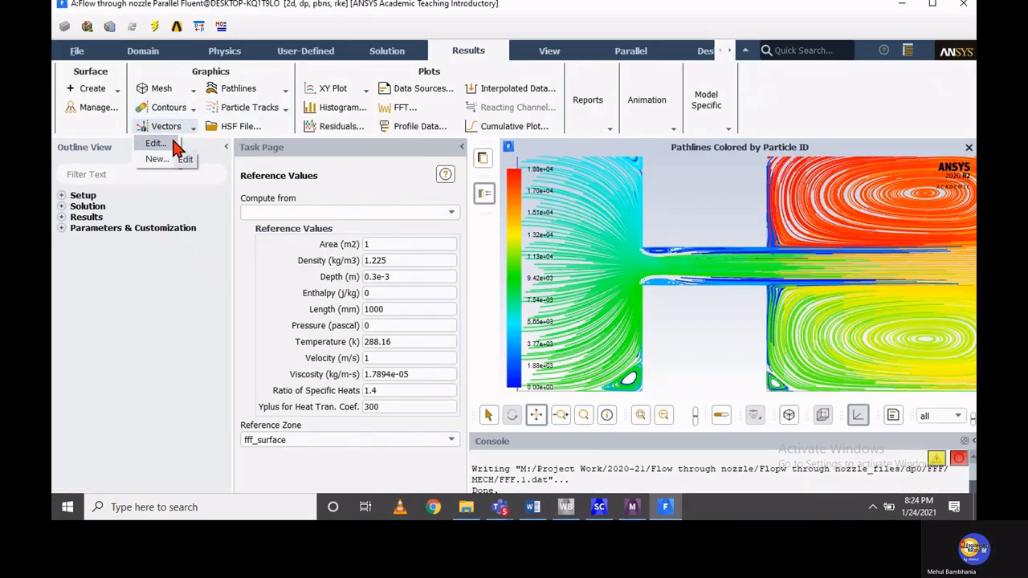
Display velocity vectors as arrows colored by velocity magnitude, with a skip of 3
click(176, 145)
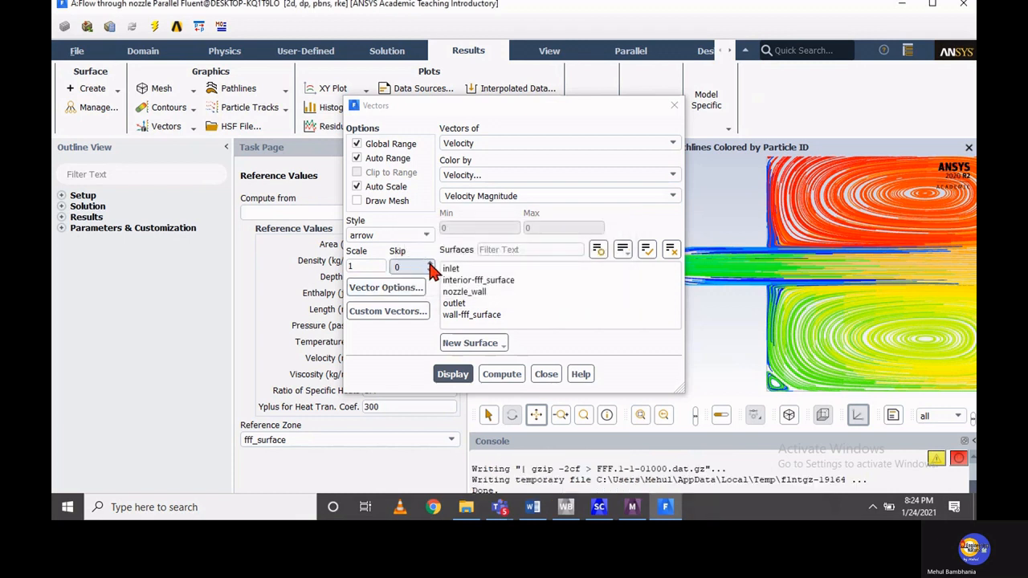
click(430, 265)
click(431, 265)
click(430, 265)
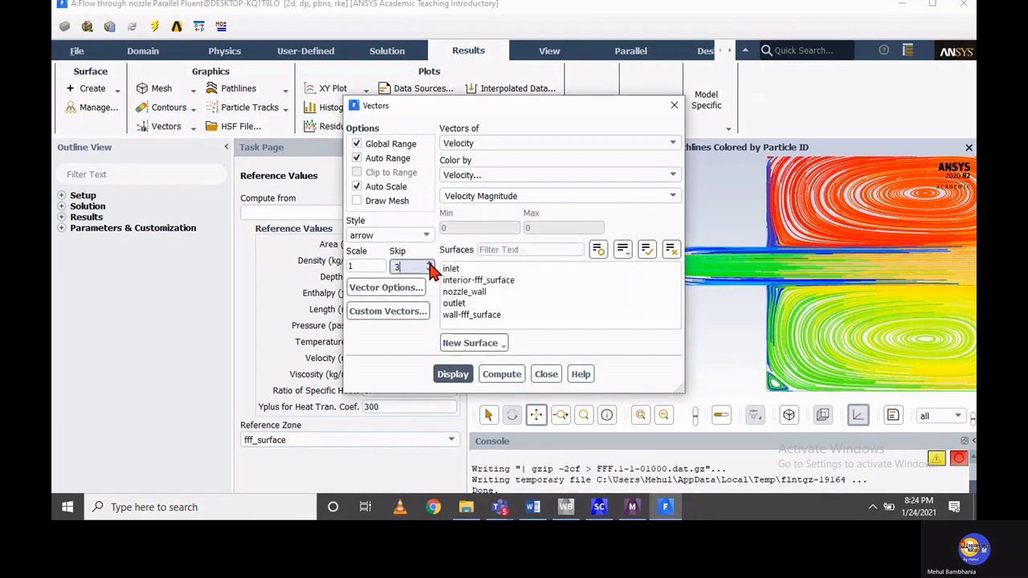
click(451, 374)
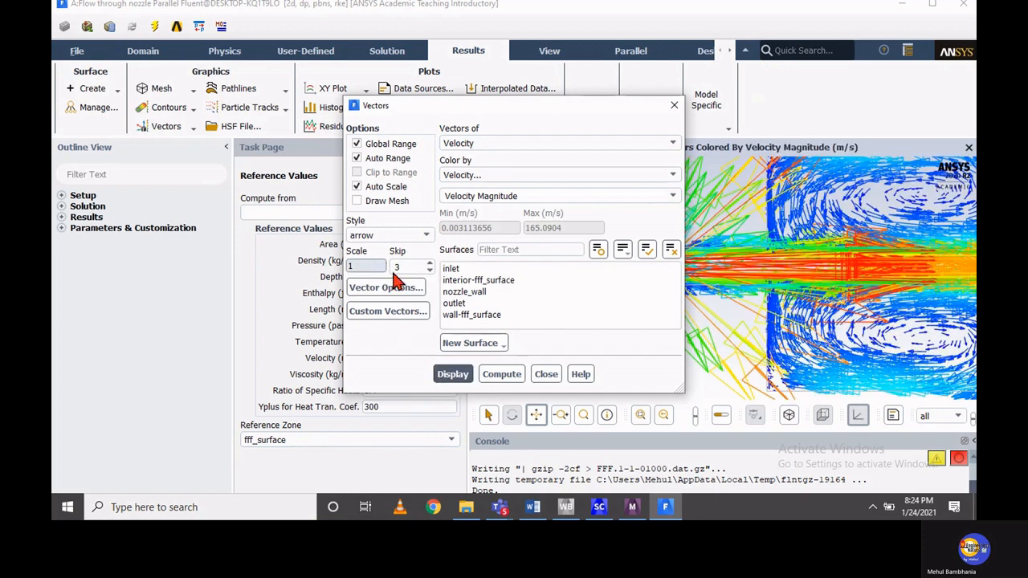
Redisplay the velocity vectors with a skip of 1 and a scale of 0.1, and close the vector settings
click(429, 270)
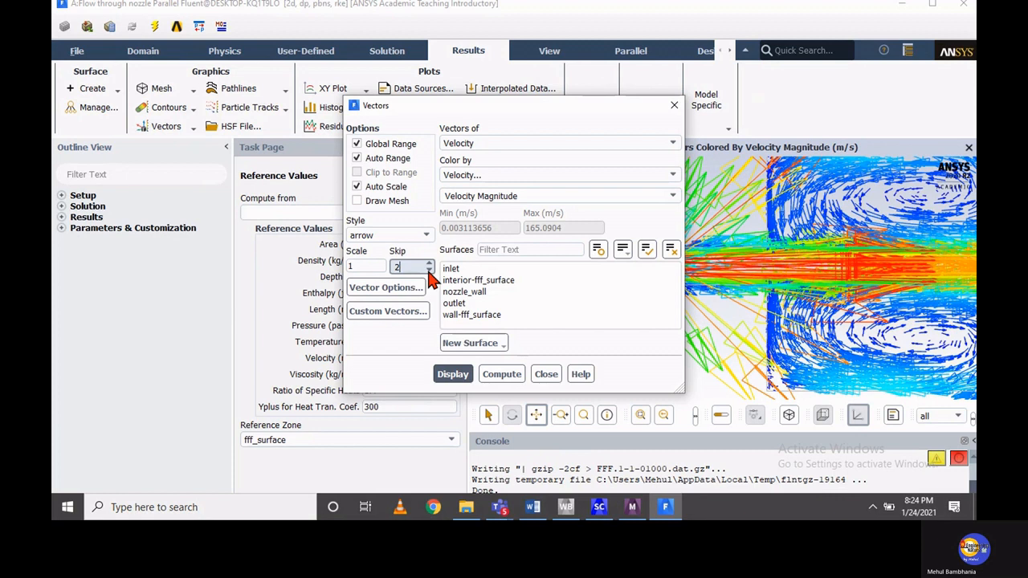
drag(371, 270, 317, 257)
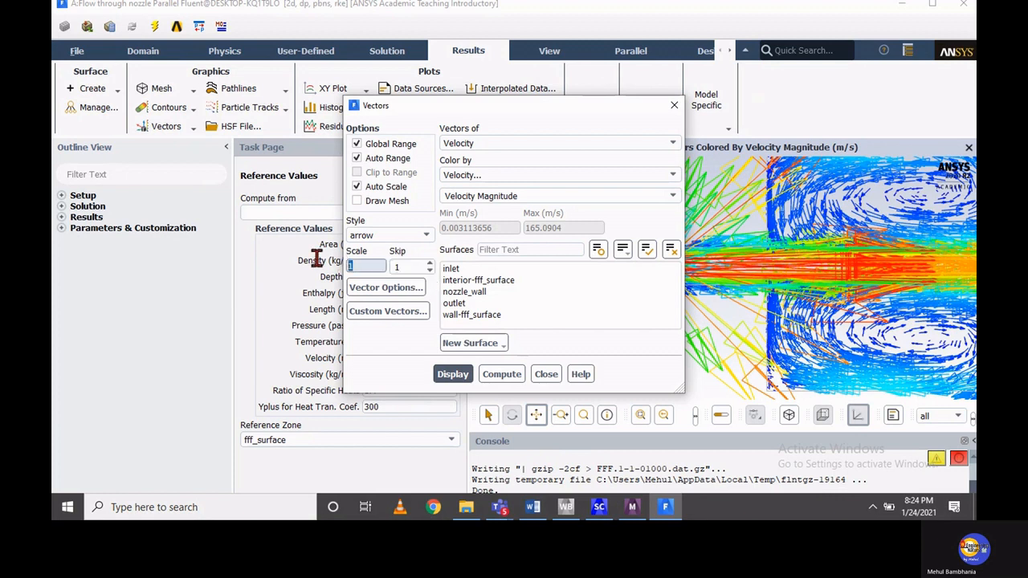
text(0.1)
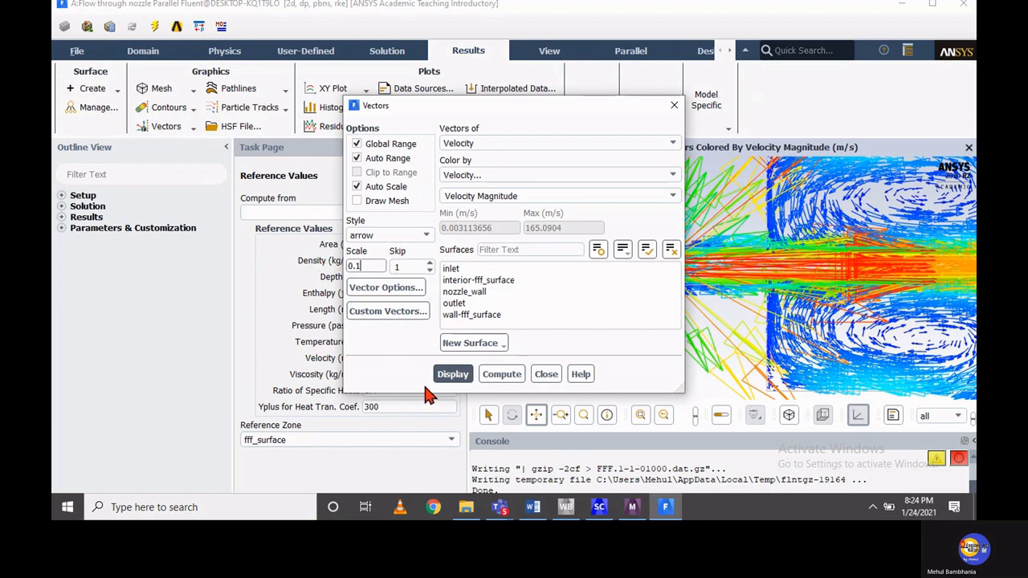
click(443, 377)
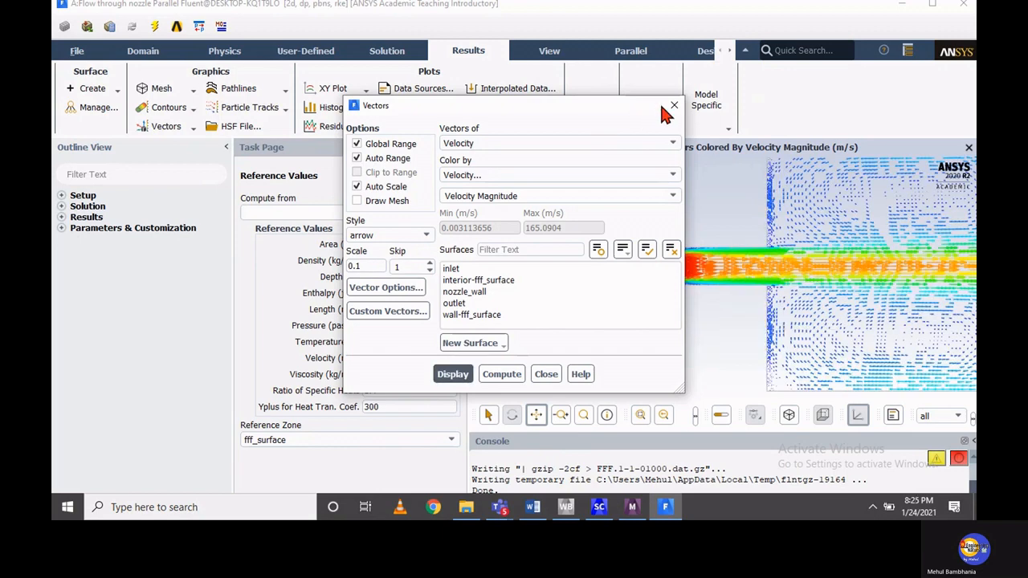
click(682, 102)
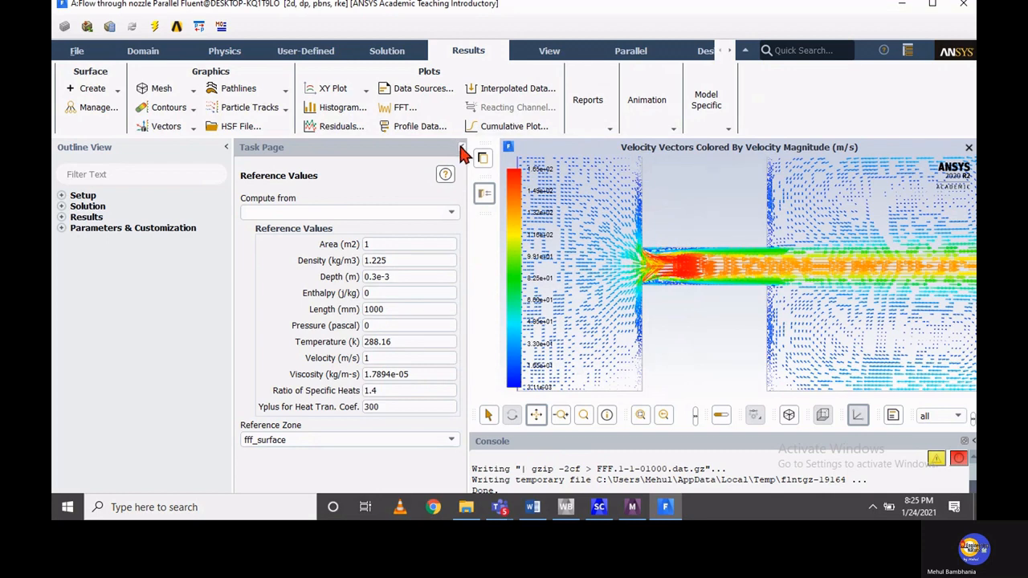
Collapse the task page and inspect the velocity vectors closely at the entrance of the narrow nozzle passage
click(461, 148)
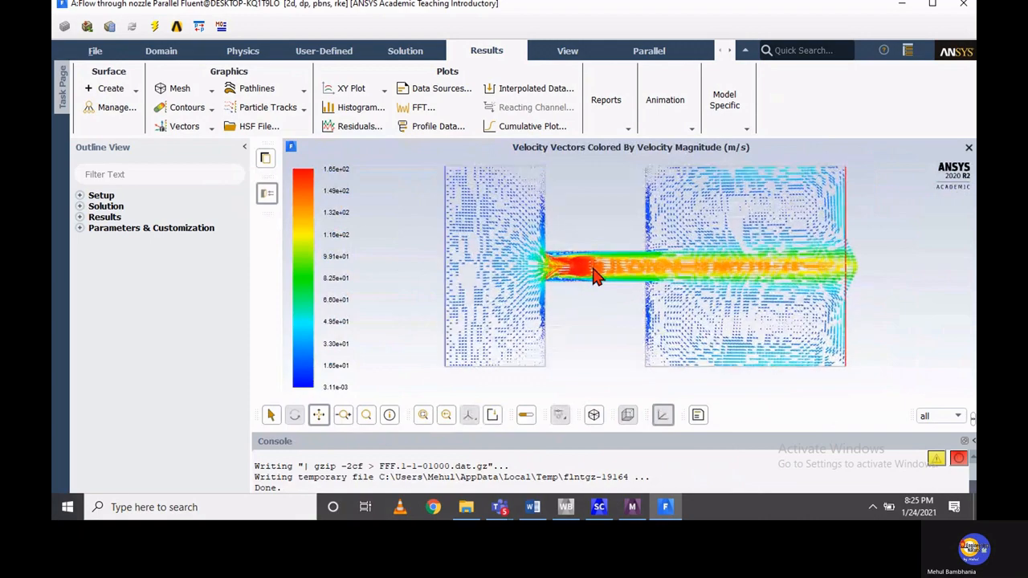
scroll(594, 275, up, 6)
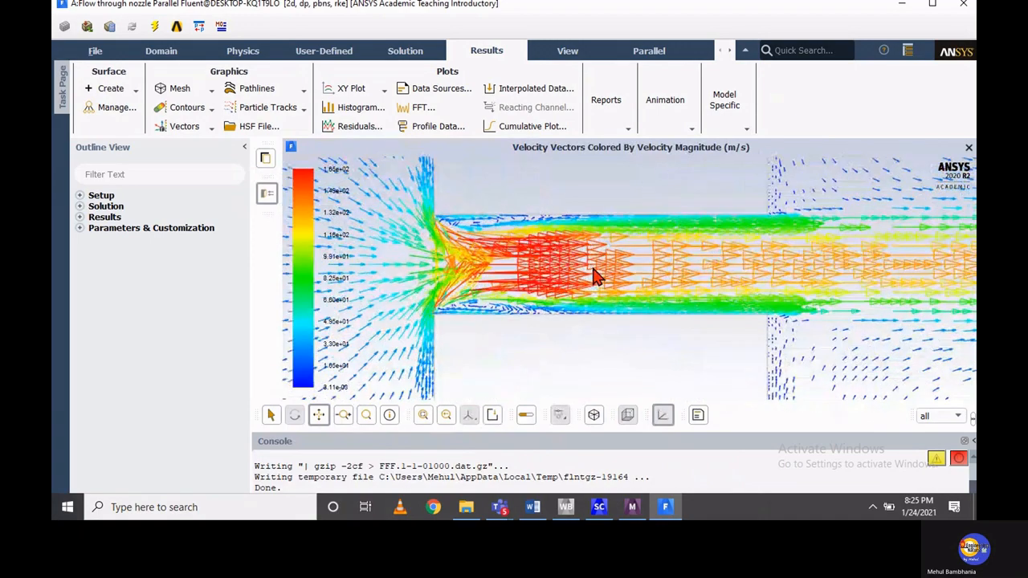
scroll(594, 275, up, 1)
click(319, 416)
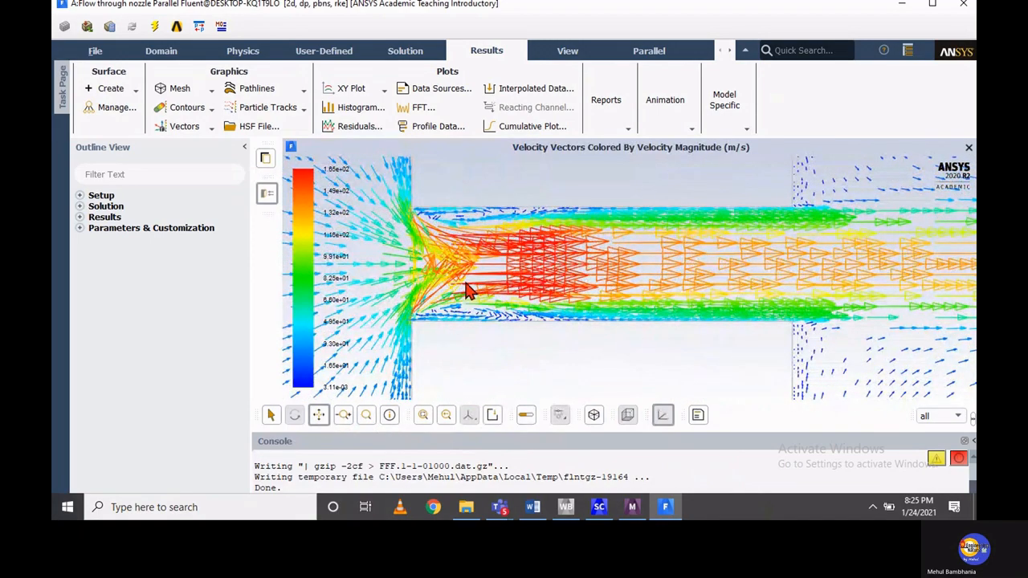
drag(512, 309, 603, 345)
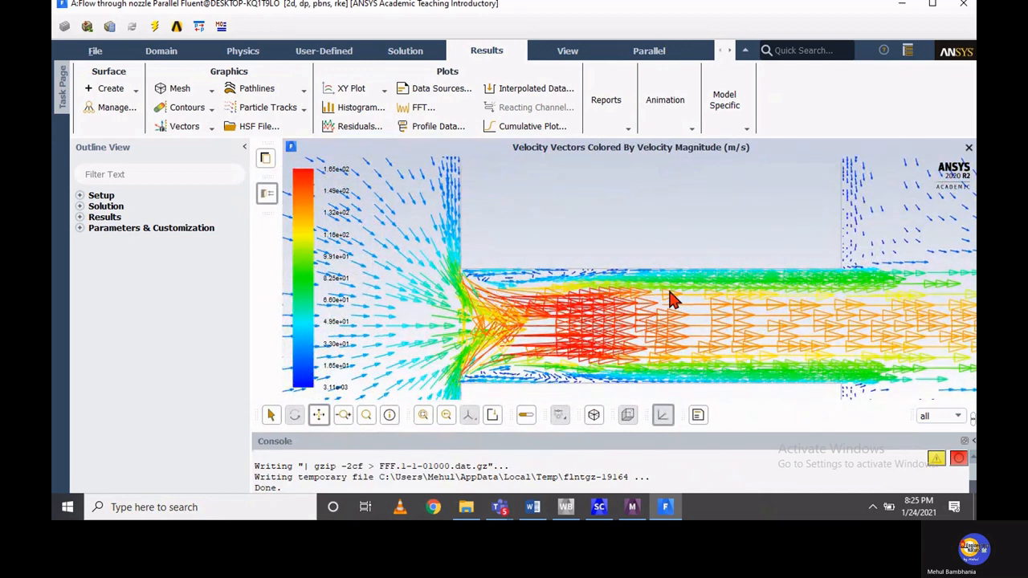
Examine the velocity vectors along the narrow passage, in the downstream chamber's recirculation zone, and at the passage's entrance corner
drag(880, 277, 631, 332)
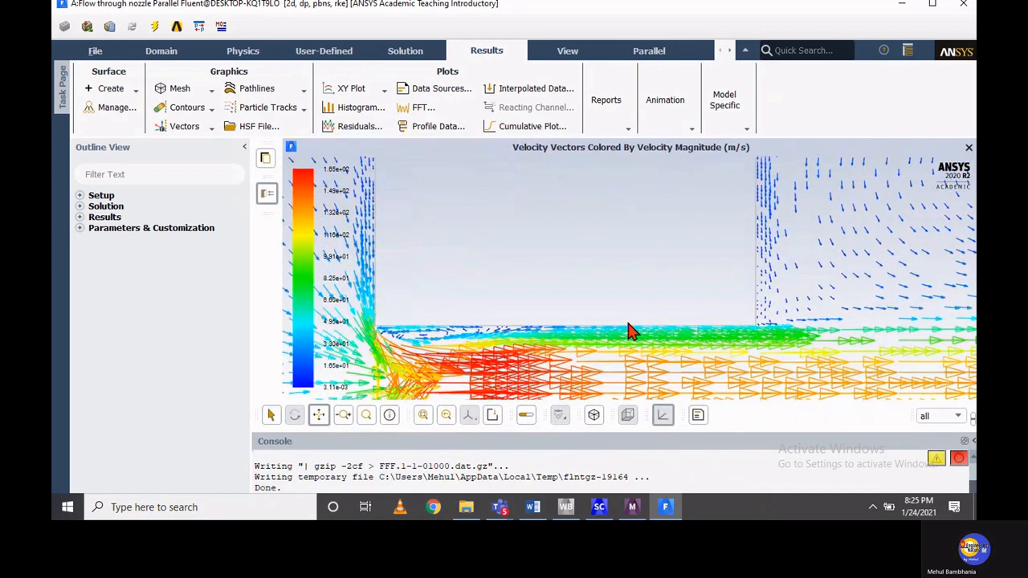
mouse_move(876, 268)
mouse_down()
mouse_move(632, 322)
mouse_move(715, 297)
mouse_up()
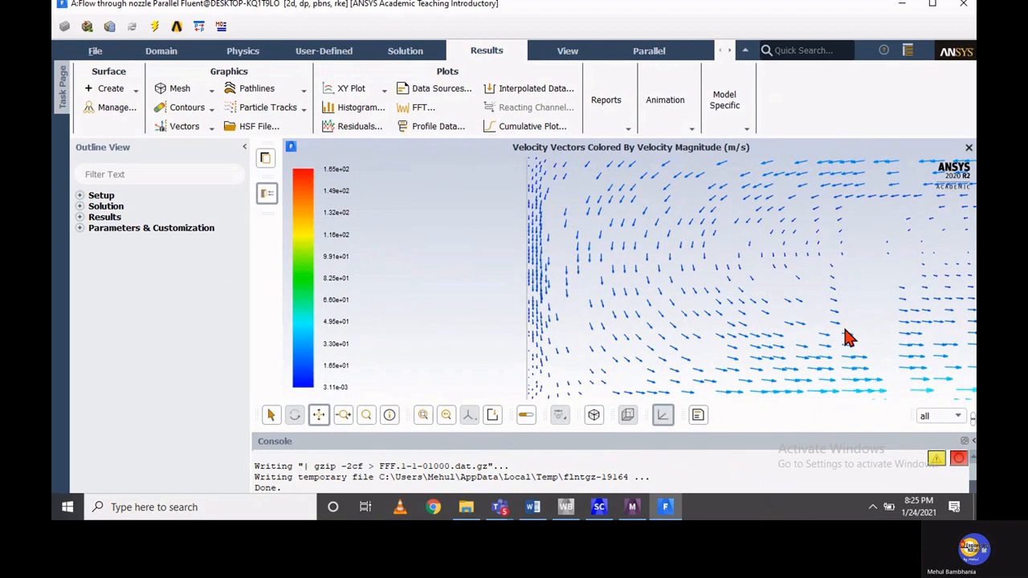
scroll(842, 340, down, 5)
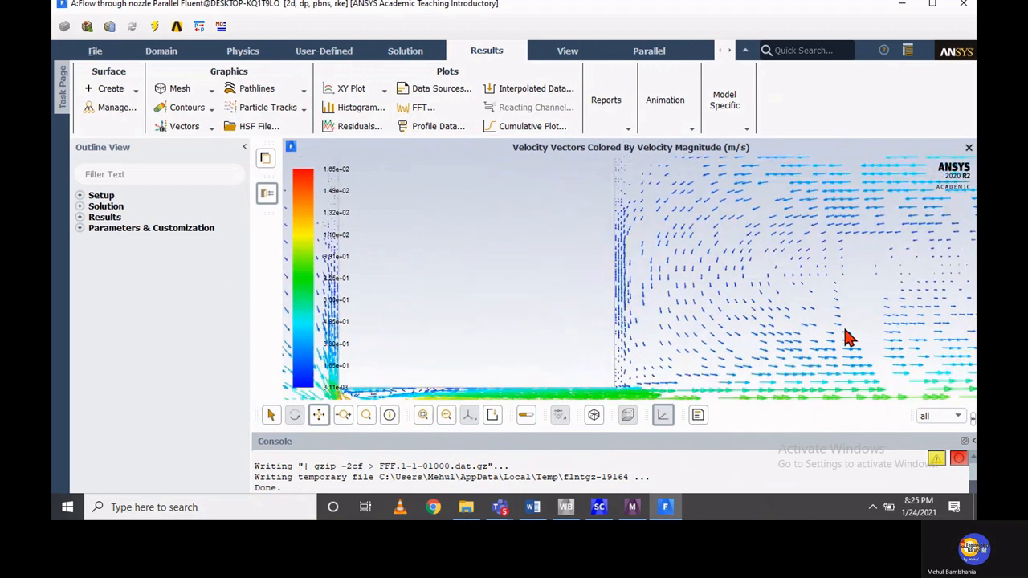
click(319, 416)
drag(591, 358, 594, 301)
scroll(605, 301, down, 5)
scroll(605, 302, up, 6)
scroll(606, 309, up, 8)
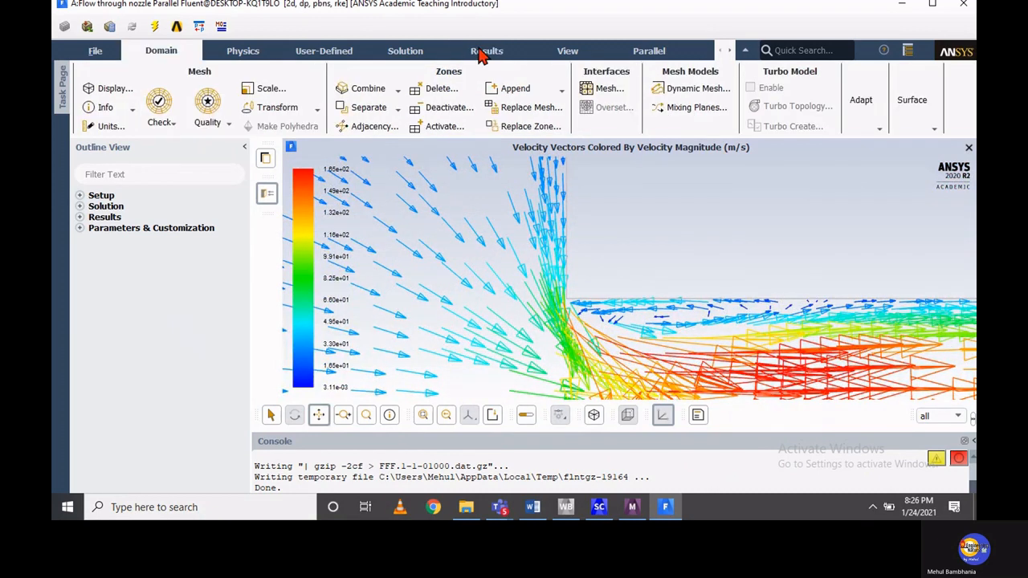
Display filled contours of velocity magnitude in place of the vectors, and close the contour settings
click(480, 51)
click(187, 108)
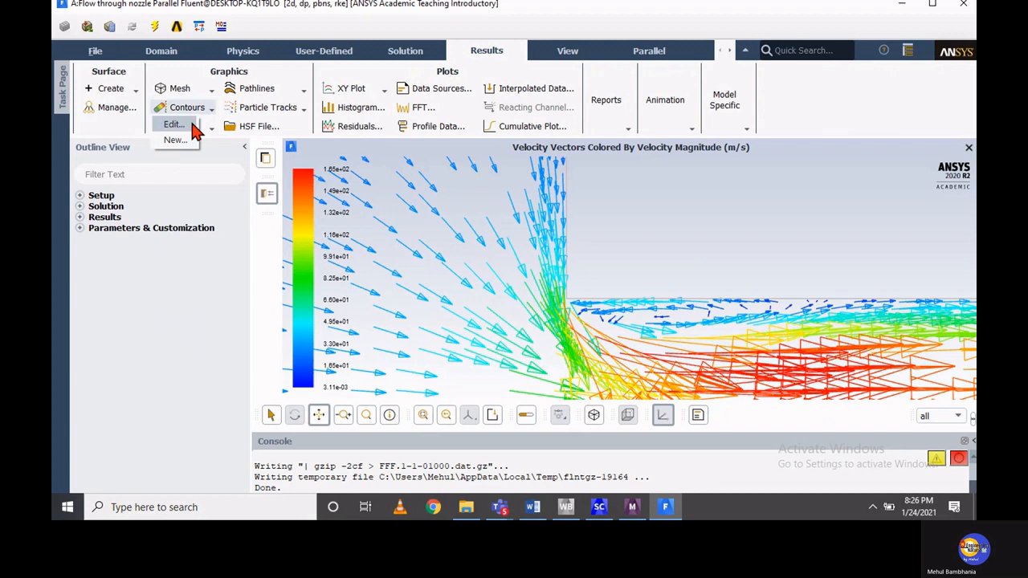
click(175, 124)
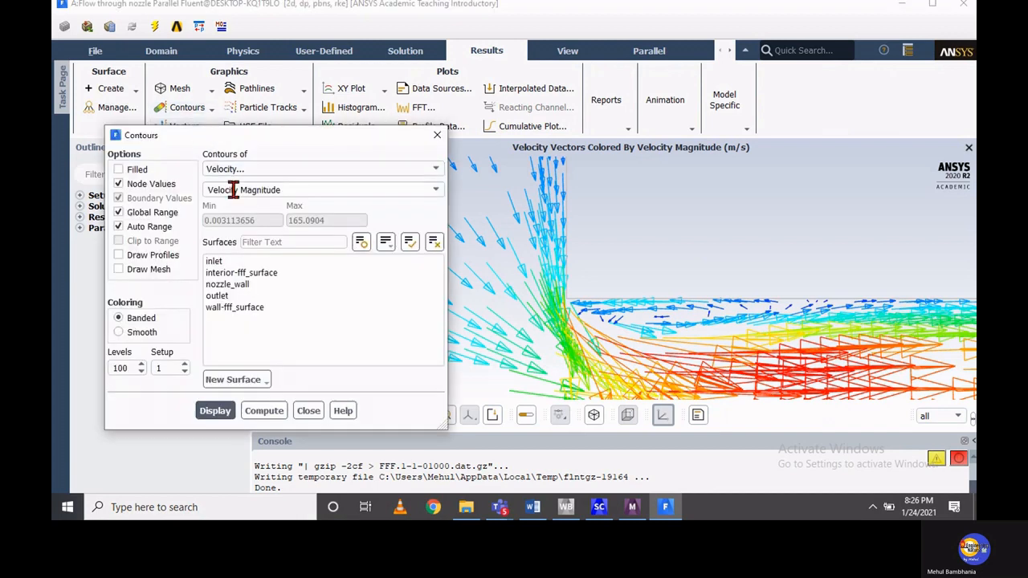
click(208, 411)
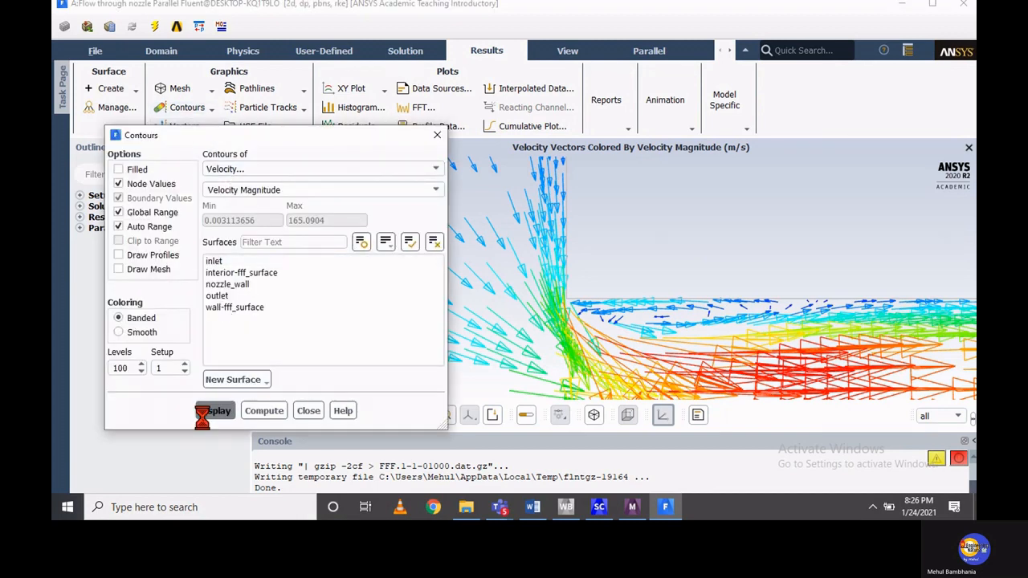
click(119, 169)
click(207, 412)
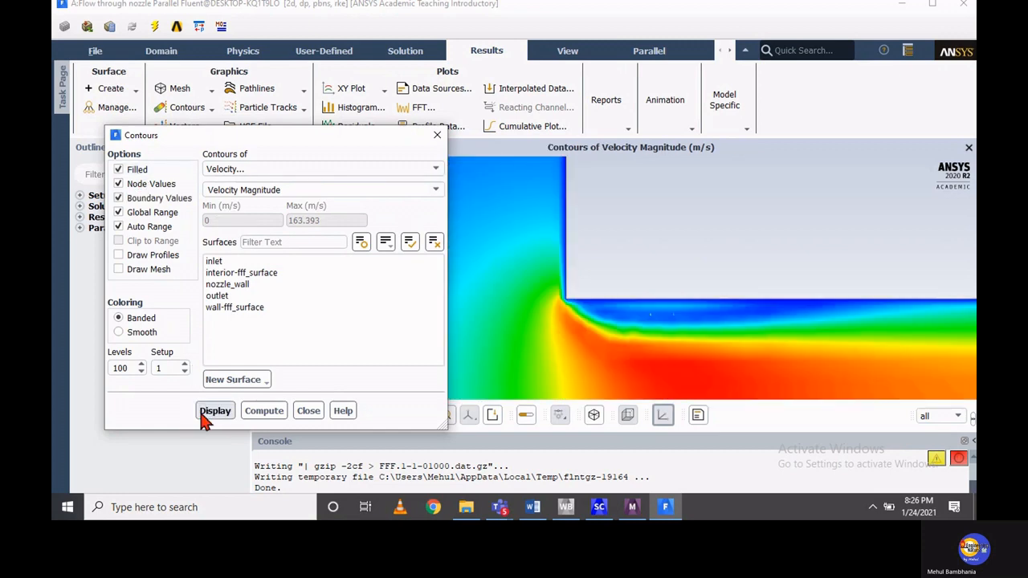
click(305, 412)
Inspect the velocity magnitude contours at the passage entrance and across the whole nozzle domain
scroll(481, 342, up, 2)
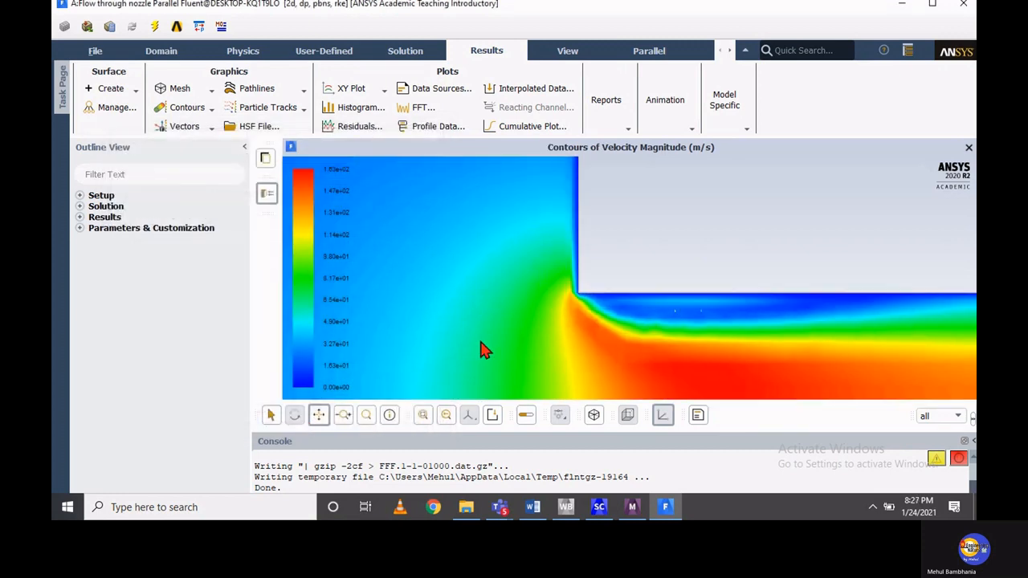
scroll(480, 342, down, 3)
scroll(480, 343, down, 5)
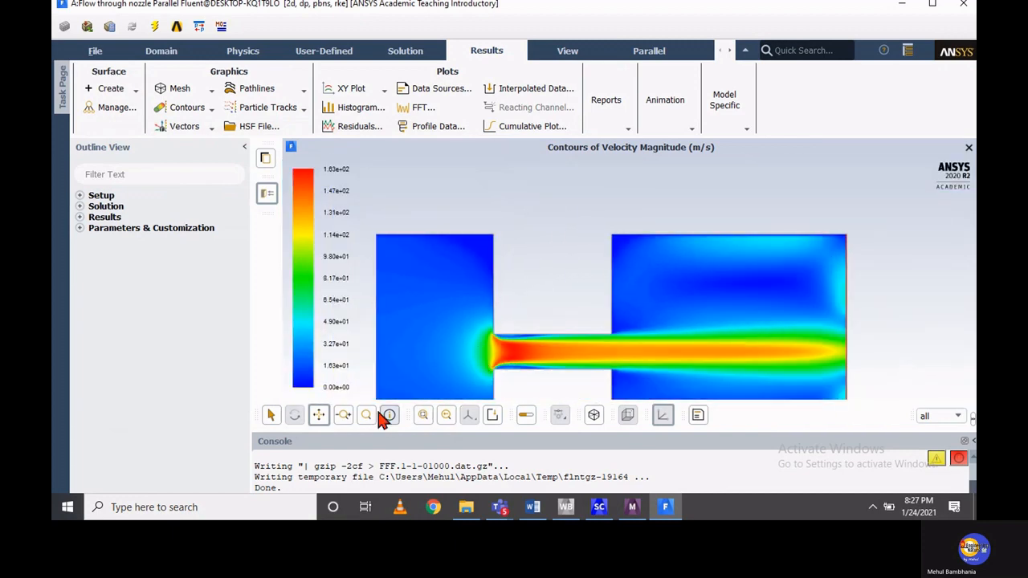
click(320, 415)
drag(451, 354, 472, 277)
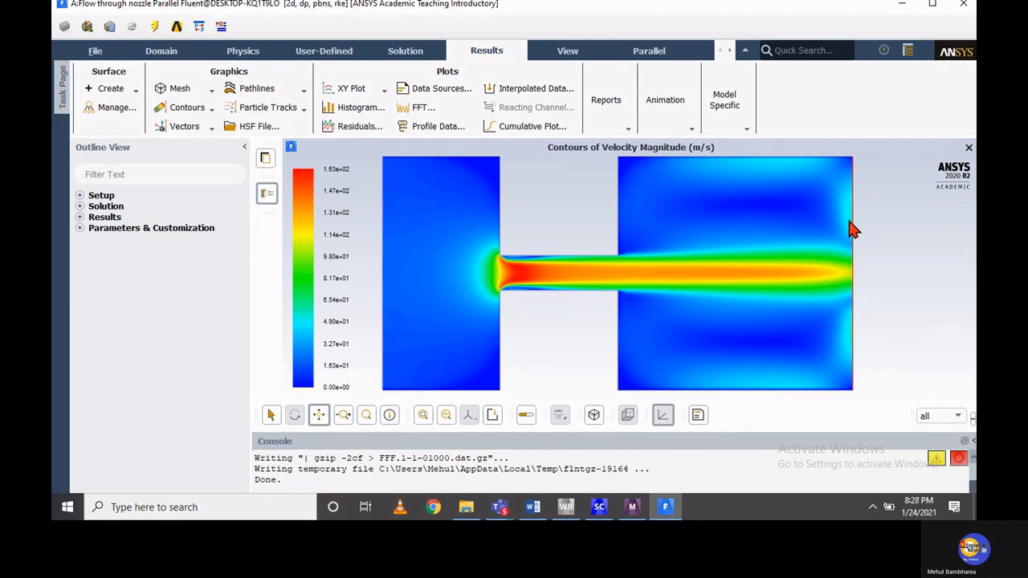
Switch to Workbench and save the nozzle flow project
click(566, 506)
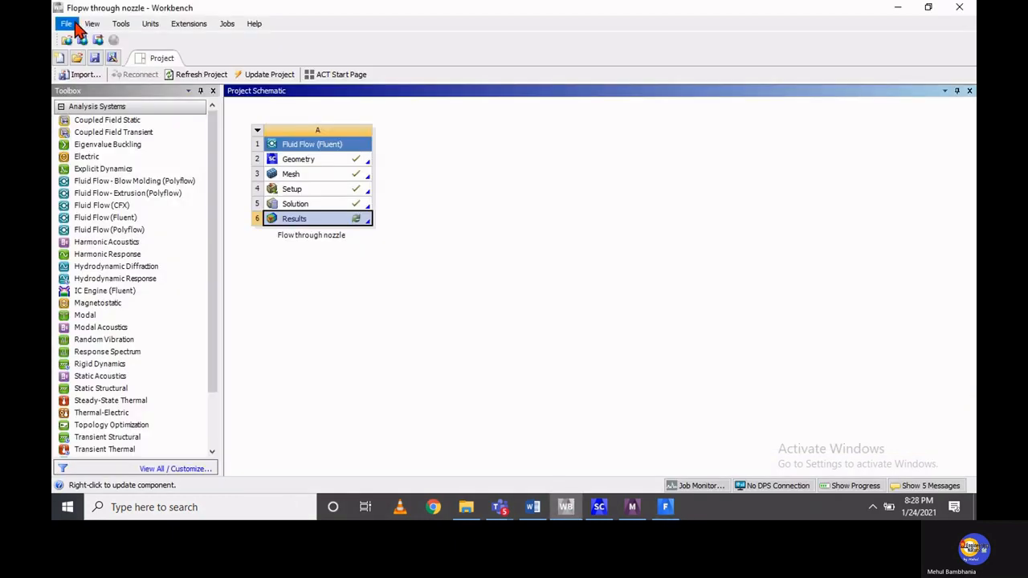
click(69, 26)
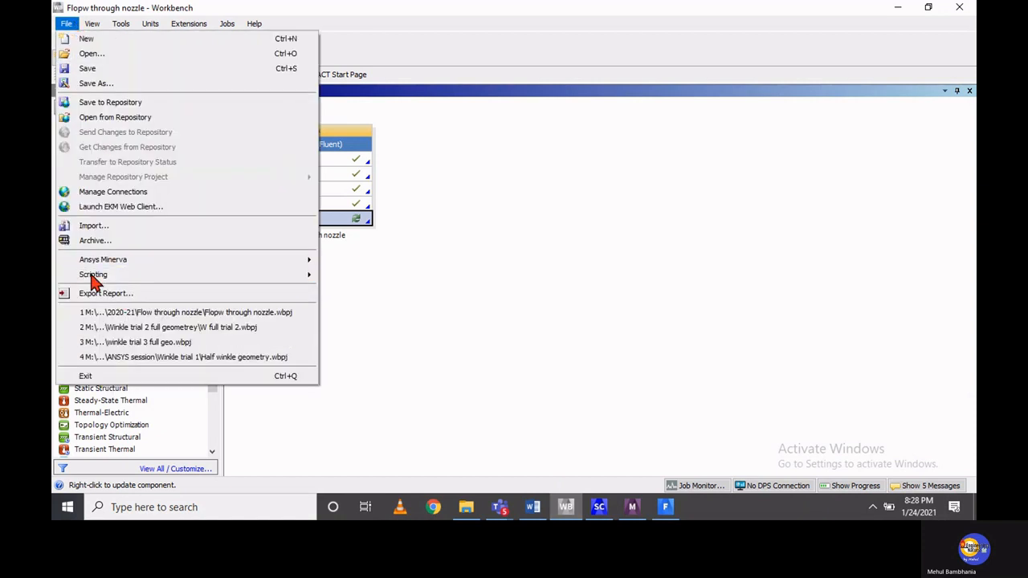
click(89, 69)
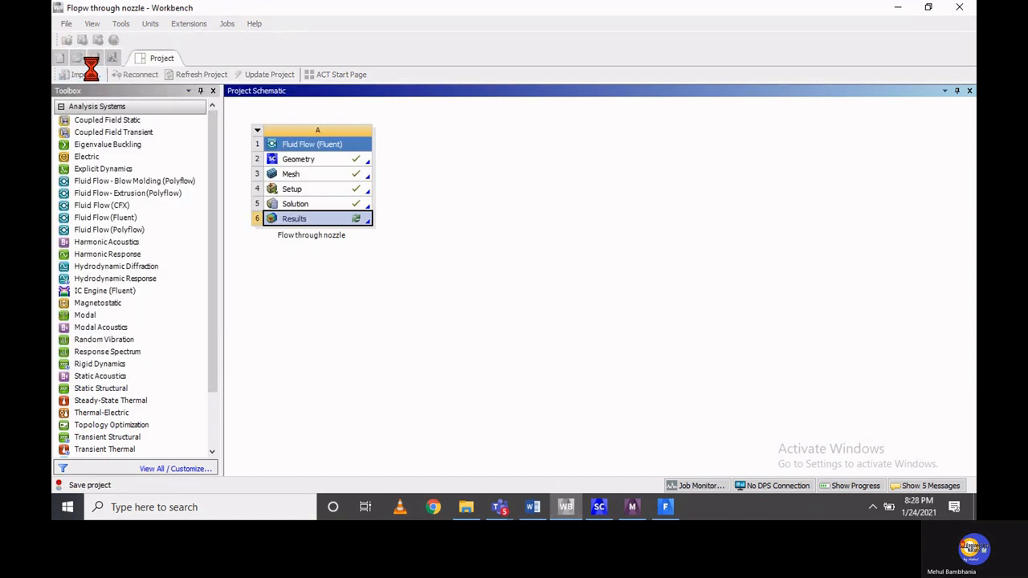